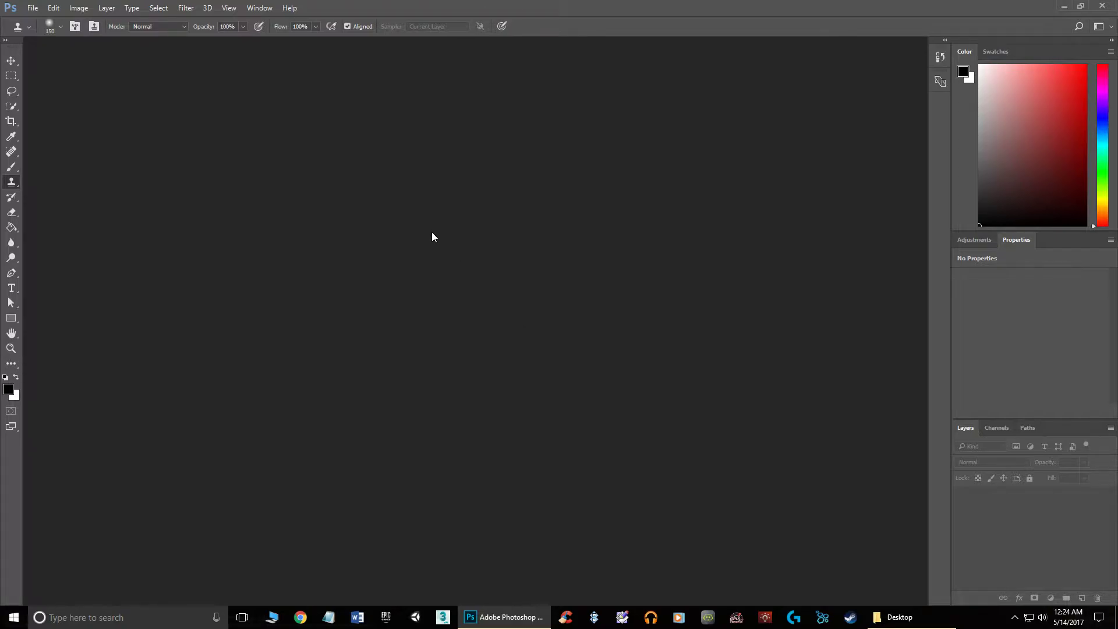
Open the File menu in the empty Photoshop workspace
left_click(35, 8)
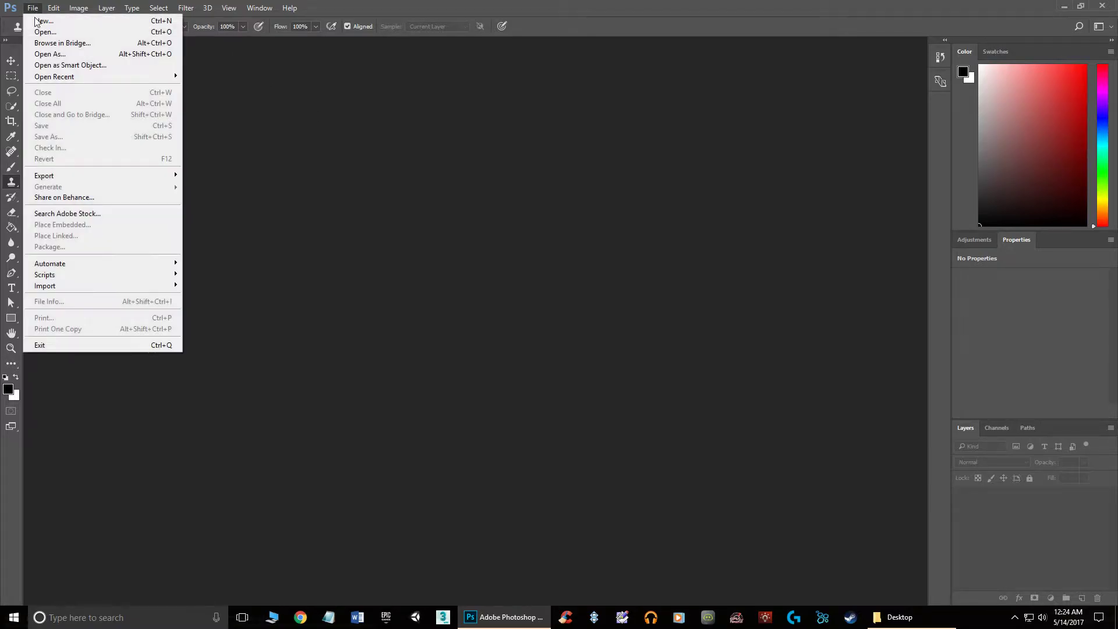
Open the Selection.jpg pebble photo
left_click(45, 33)
left_click(456, 96)
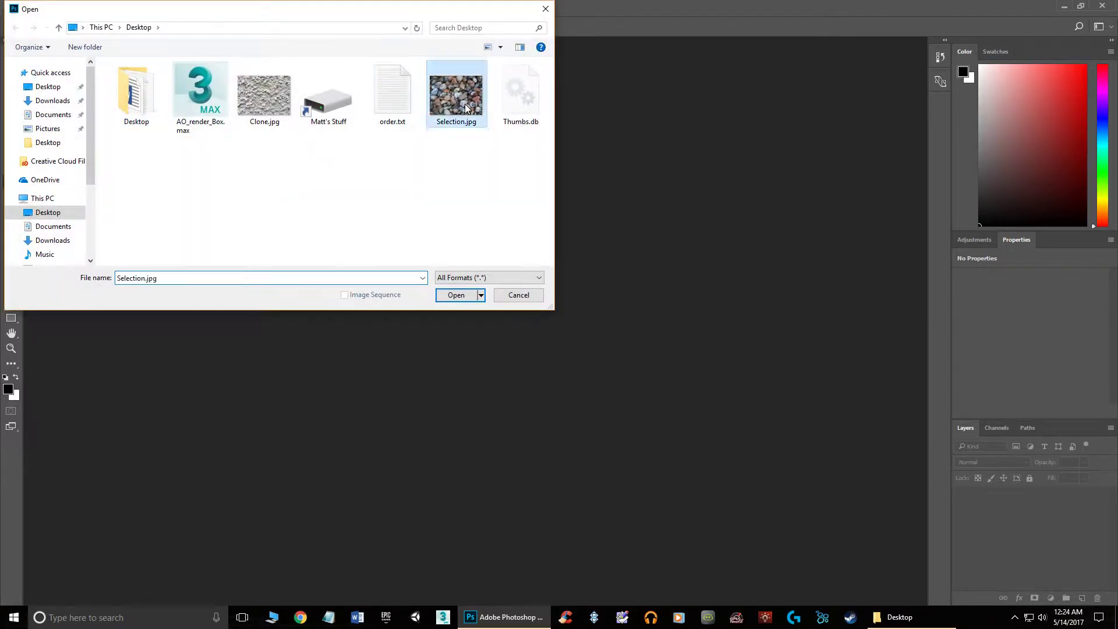
left_click(456, 295)
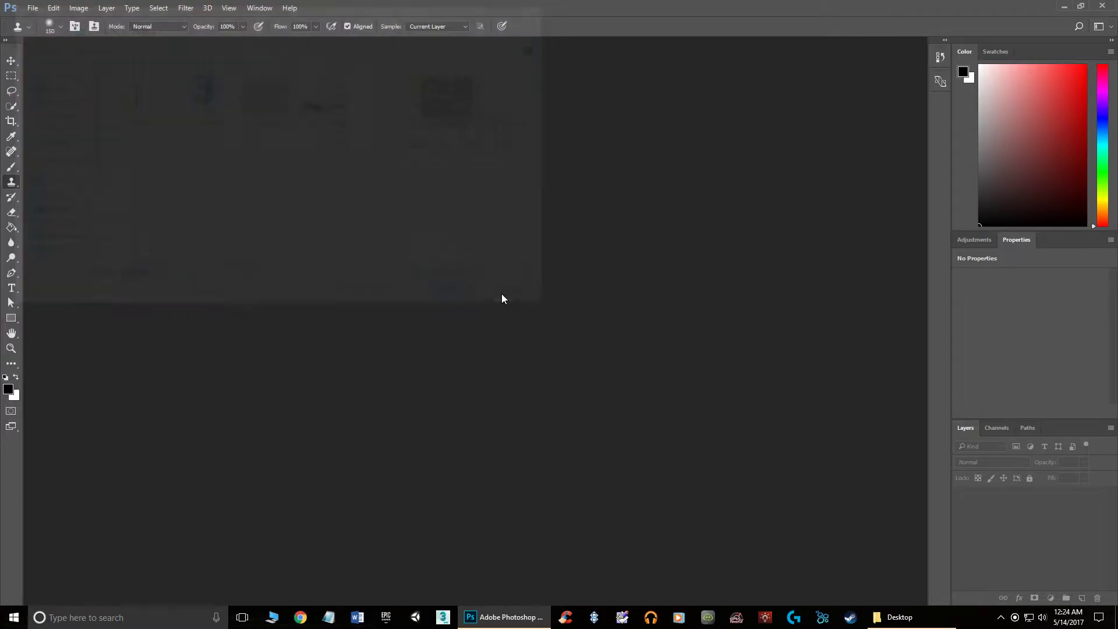
Create a new blank document from the Custom 1024 x 1024 preset
left_click(32, 8)
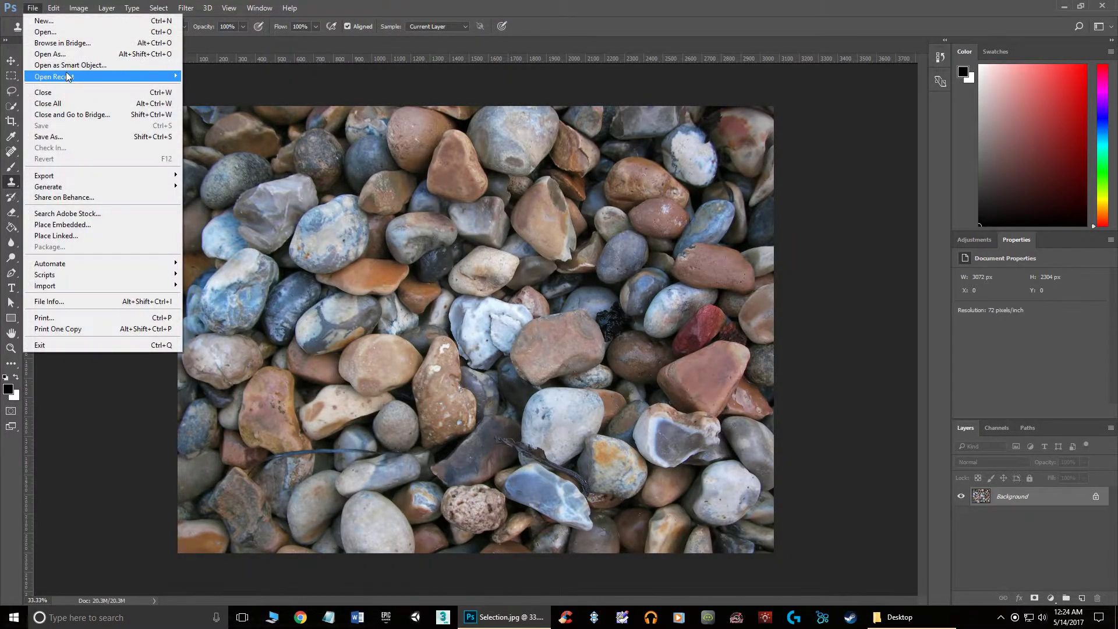
left_click(40, 21)
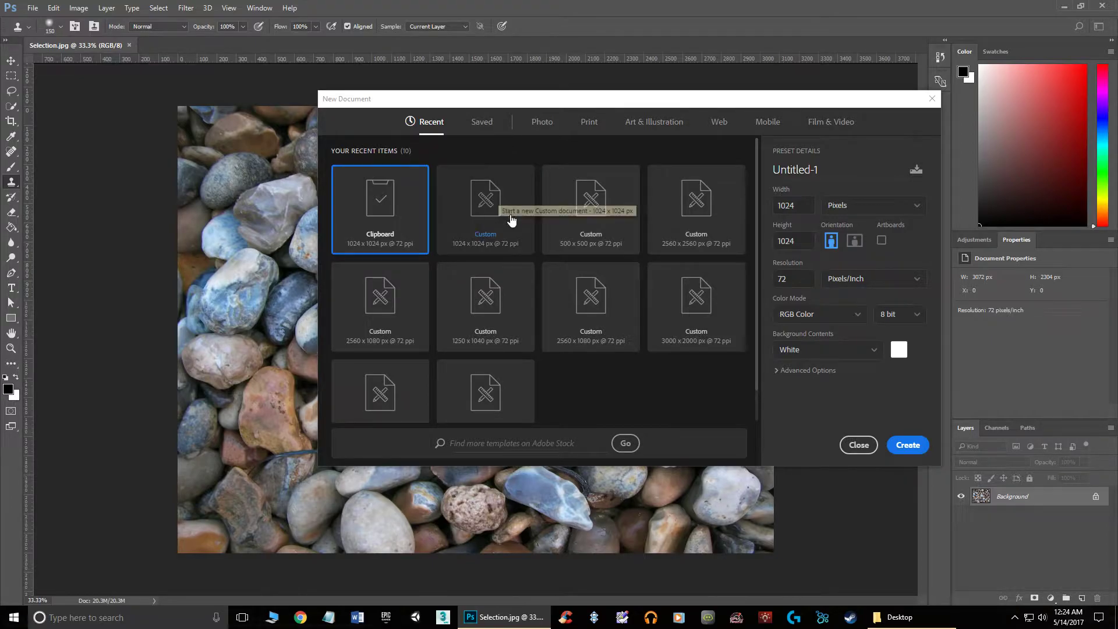
left_click(482, 215)
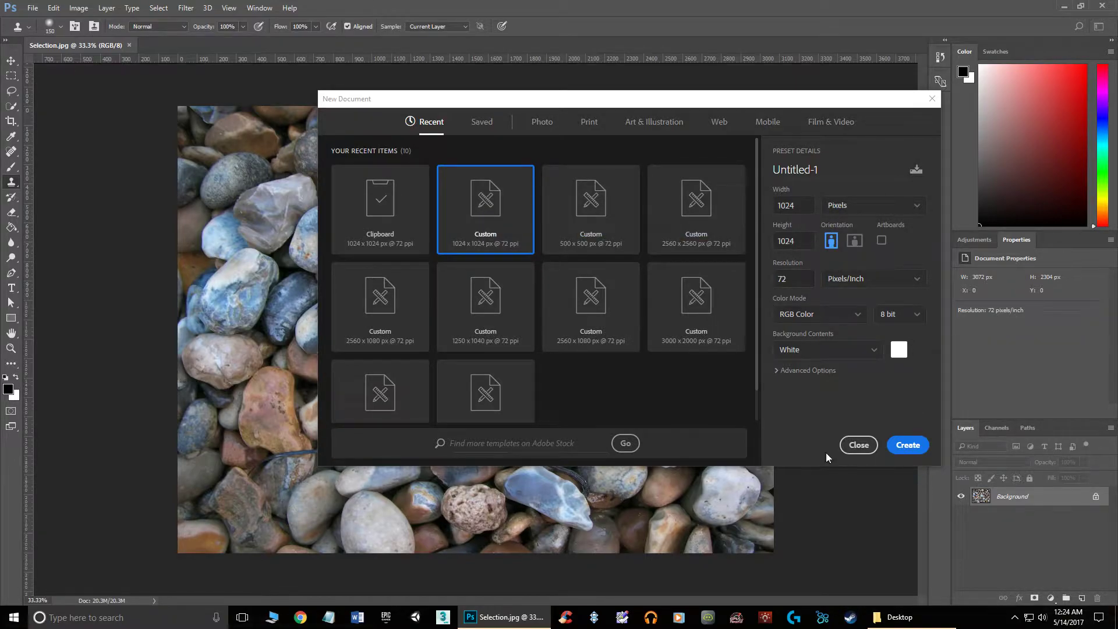
left_click(910, 446)
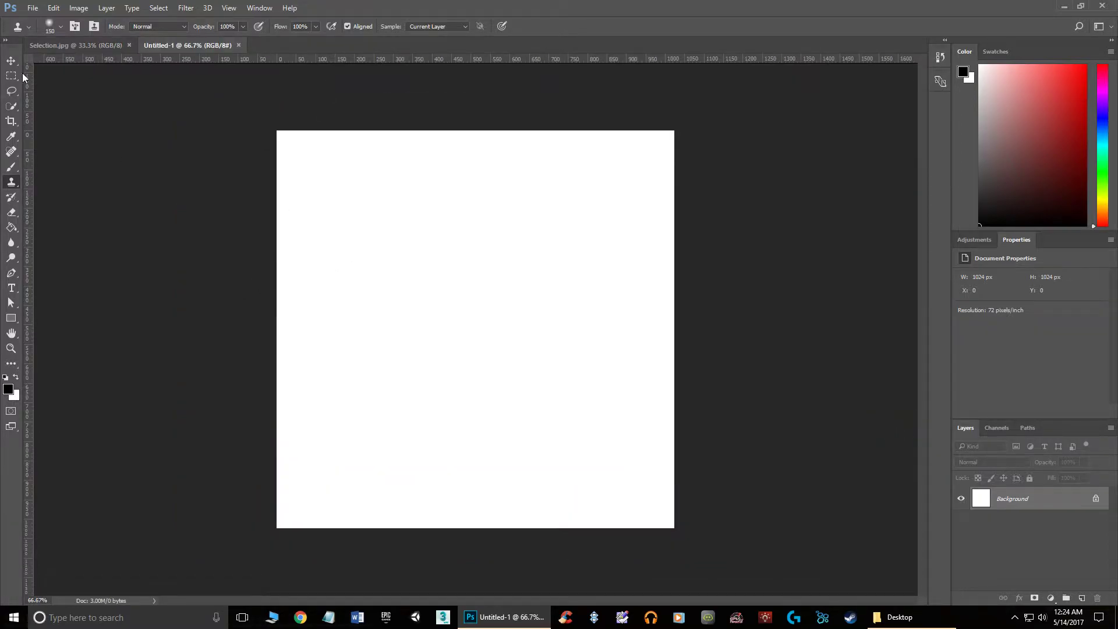
Drag the pebble photo into Untitled-1 as a new layer and close Selection.jpg
left_click(80, 44)
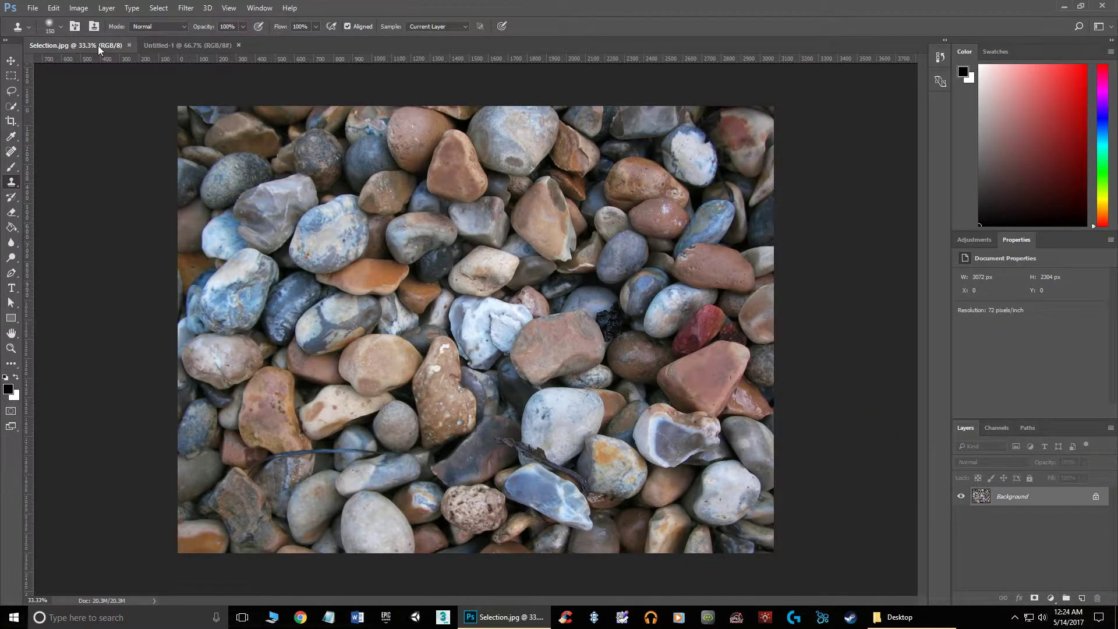
left_click_drag(98, 46, 620, 211)
left_click(11, 60)
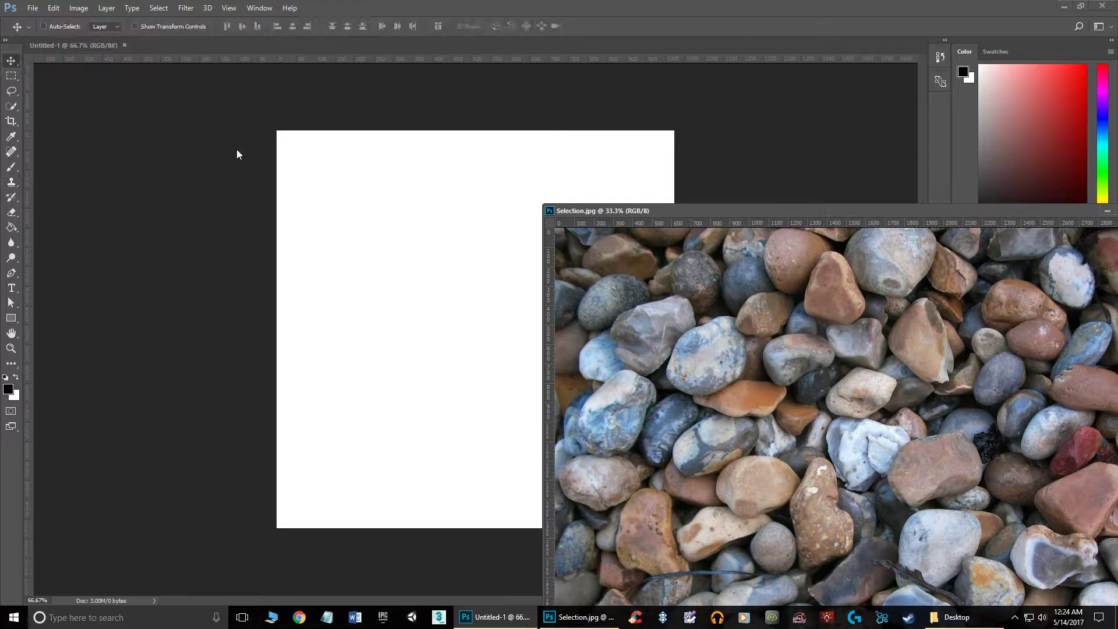
key("ctrl+v")
left_click_drag(787, 226, 685, 245)
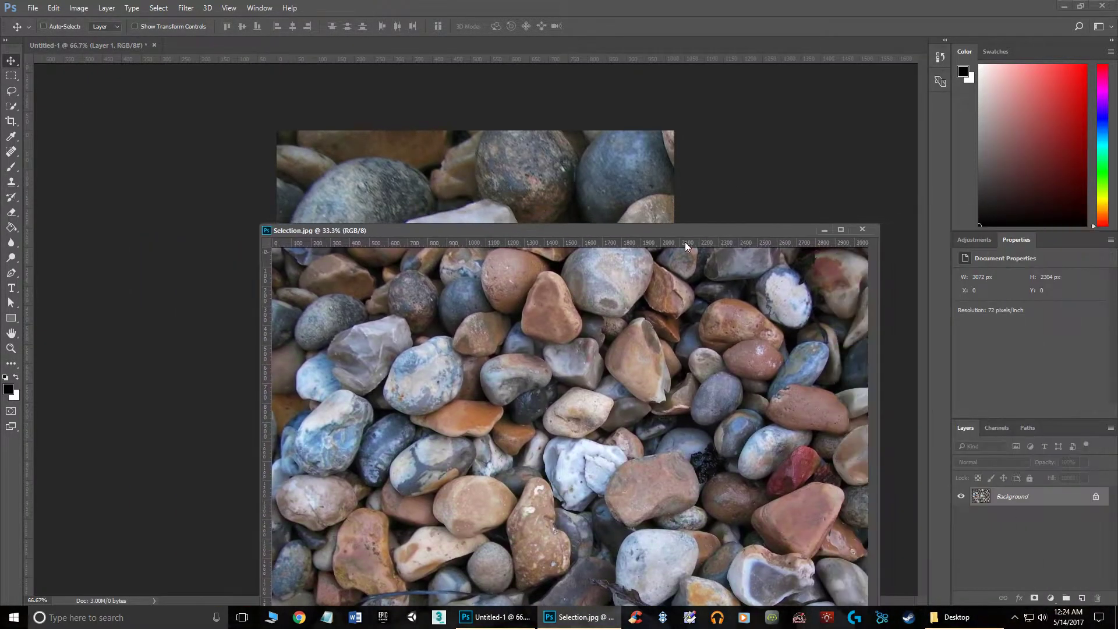
left_click(863, 229)
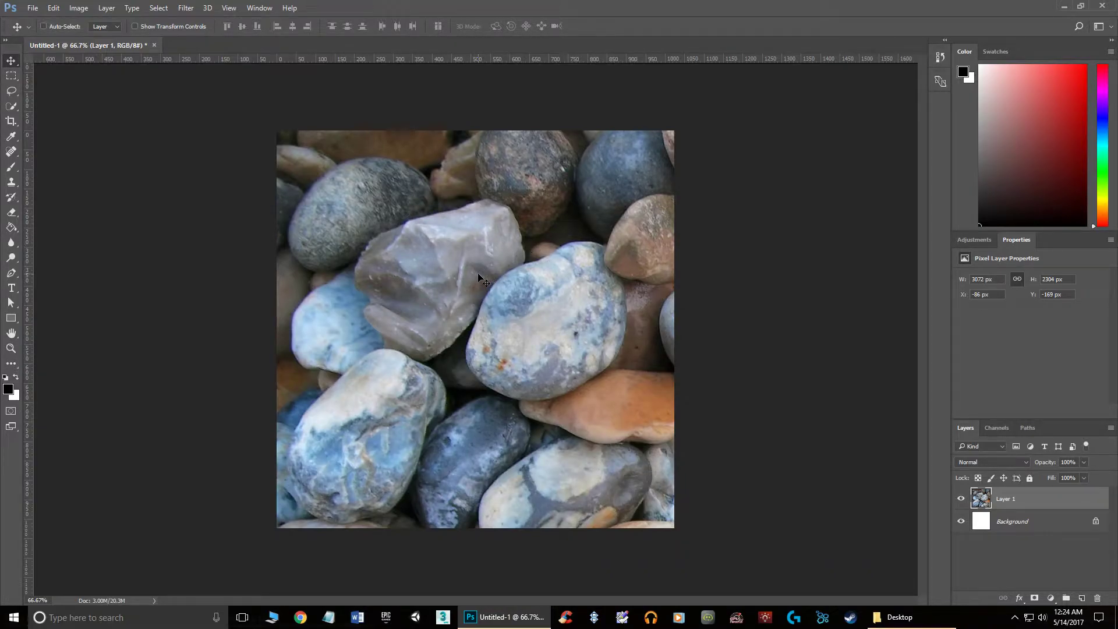
Scale the pebble layer down to under half size, aligned to the canvas corner
scroll(509, 298, "down", 5)
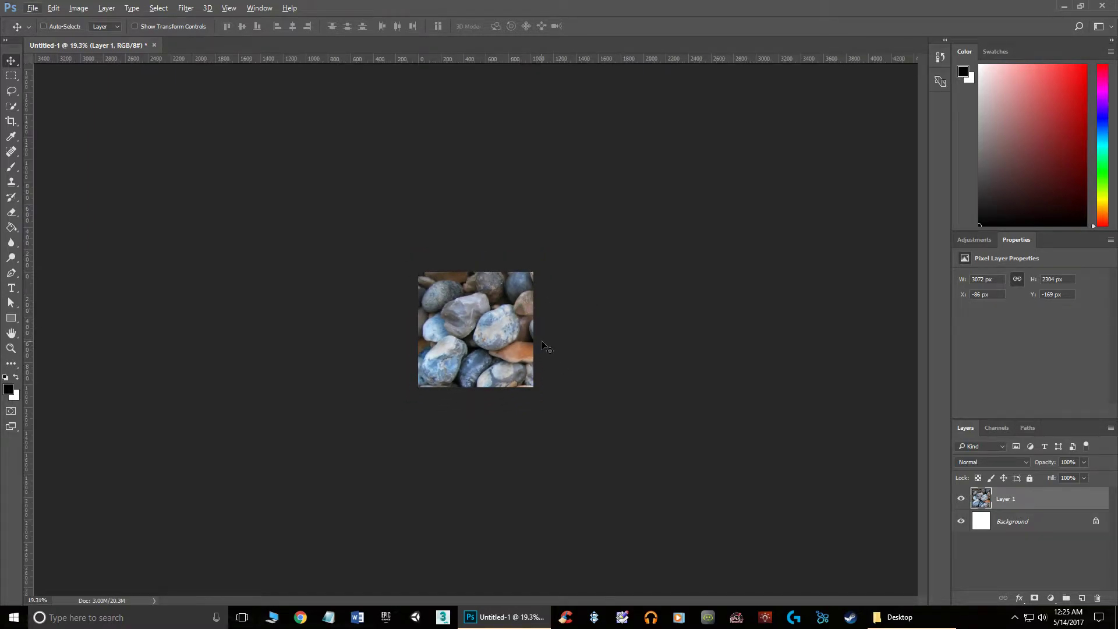
key("ctrl+t")
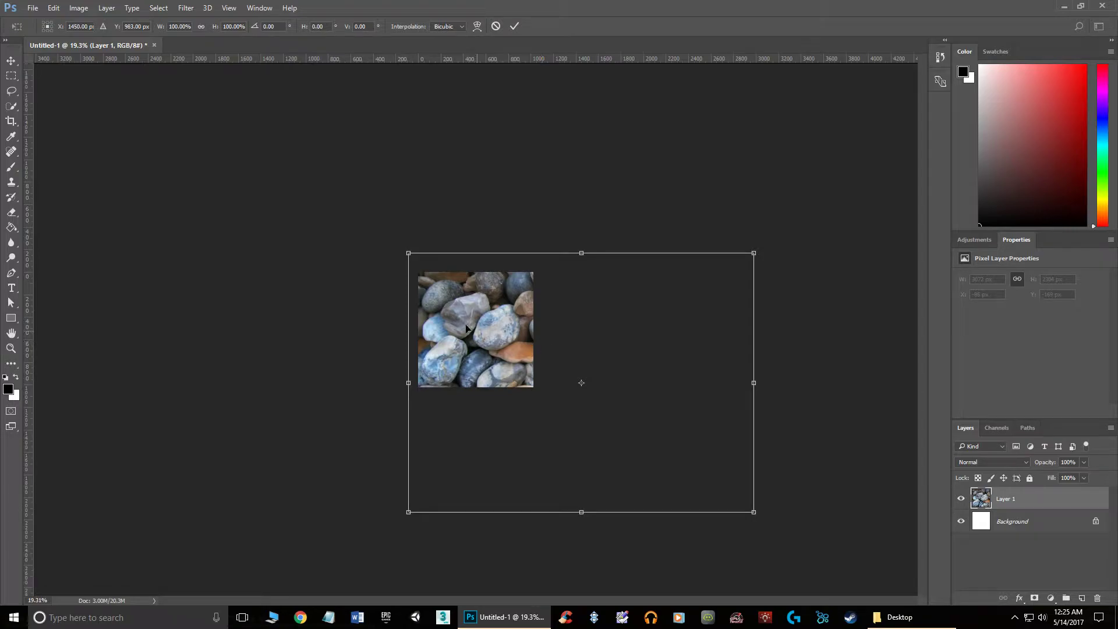
left_click_drag(429, 309, 440, 329)
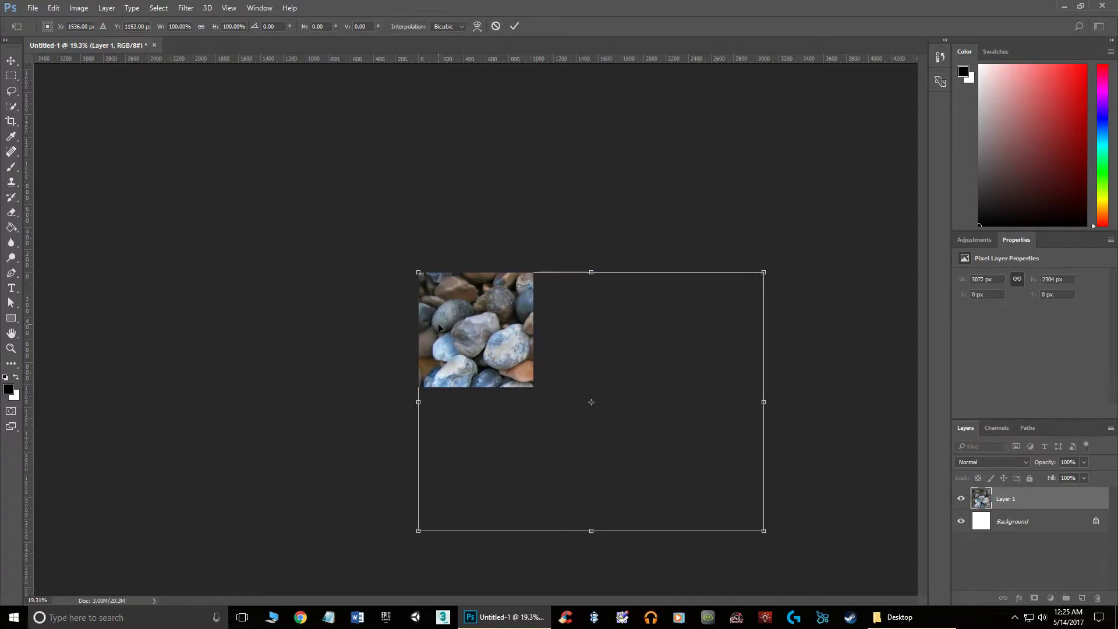
left_click_drag(766, 534, 561, 420)
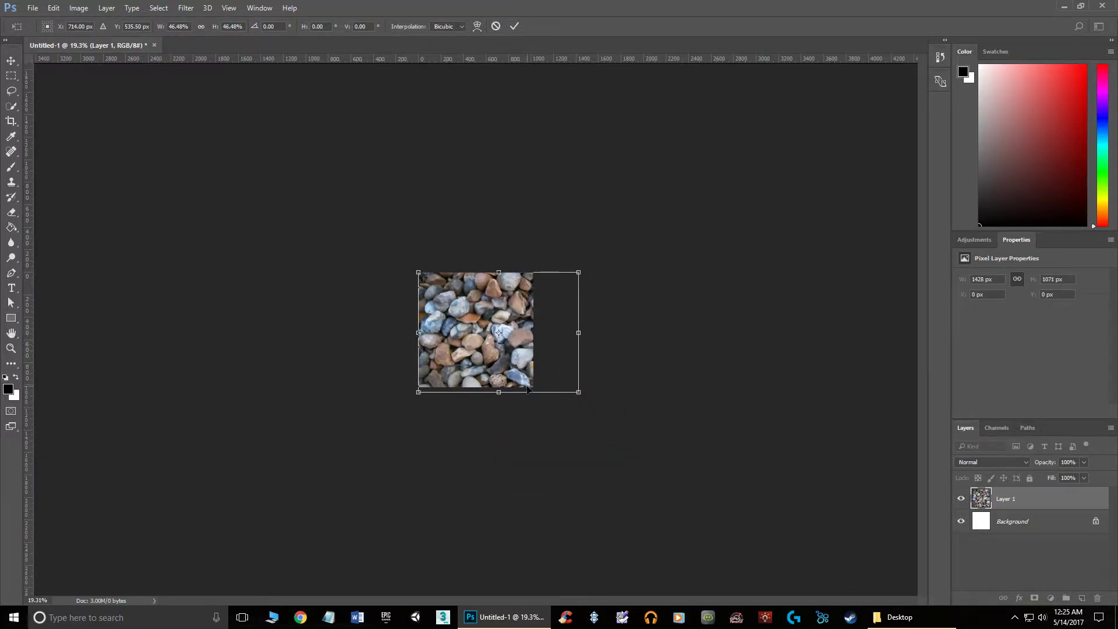
key("Return")
Crop the pebble layer to the 1024×1024 canvas
scroll(520, 388, "up", 6)
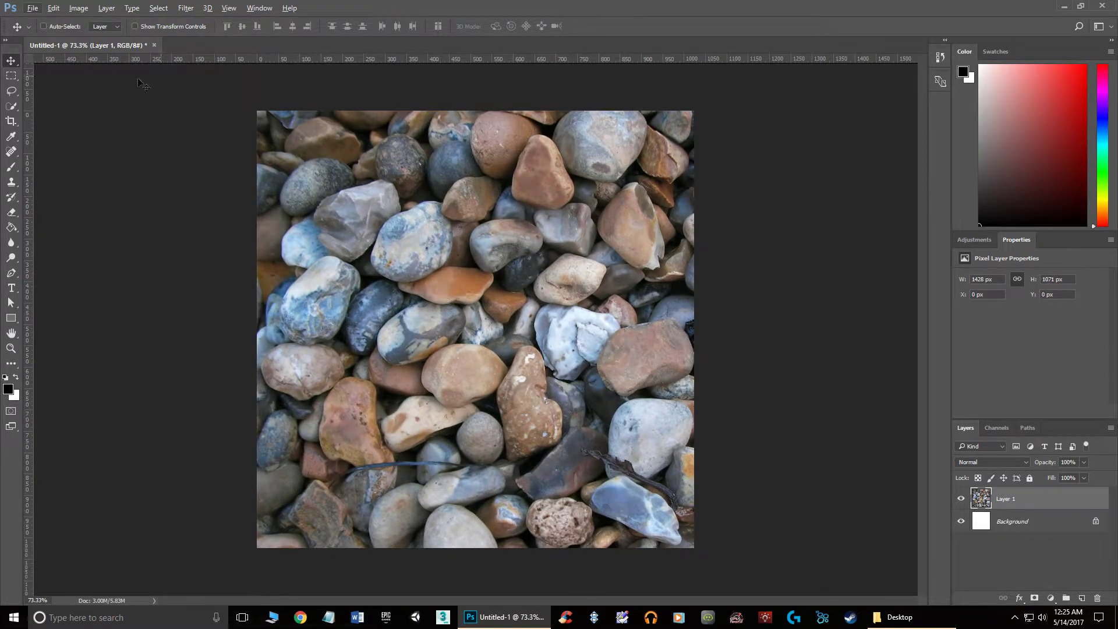
left_click(11, 120)
double_click(450, 228)
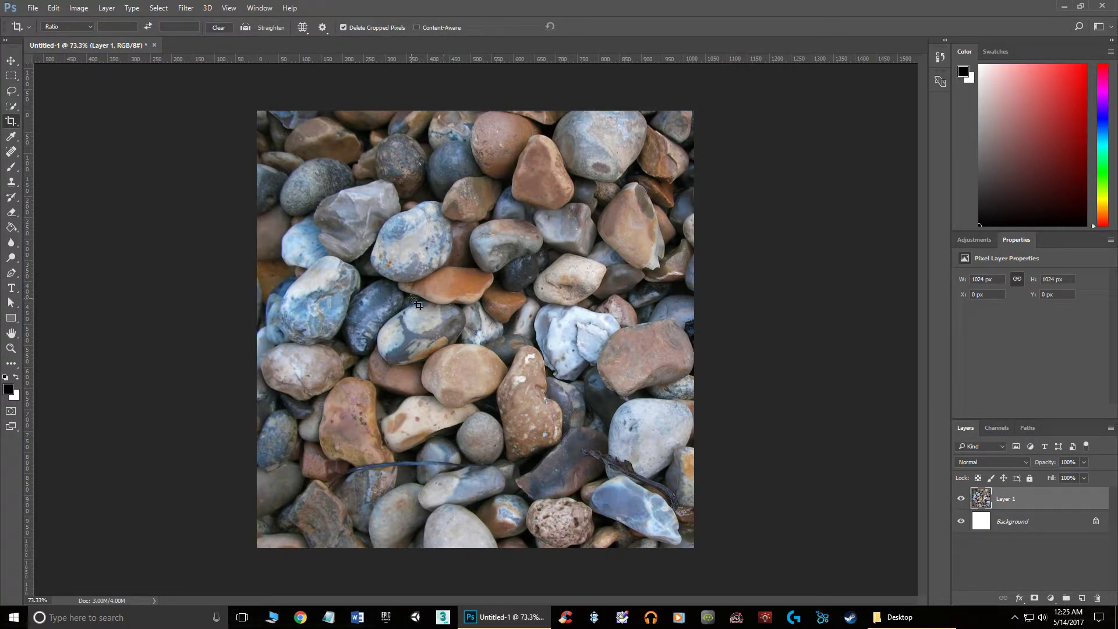
key("ctrl+t")
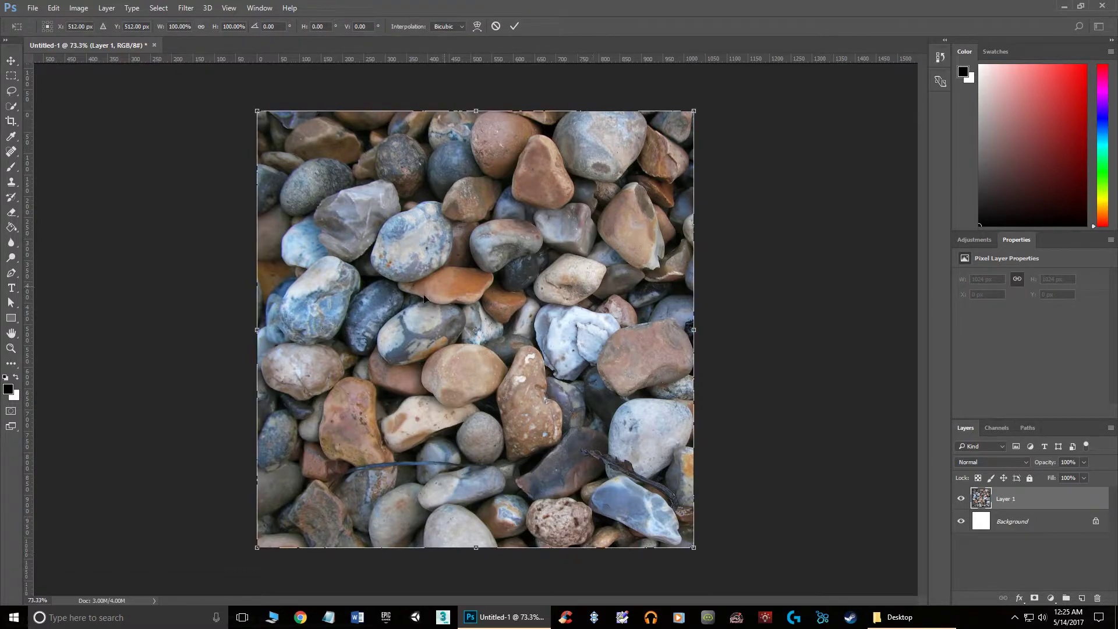
key("Return")
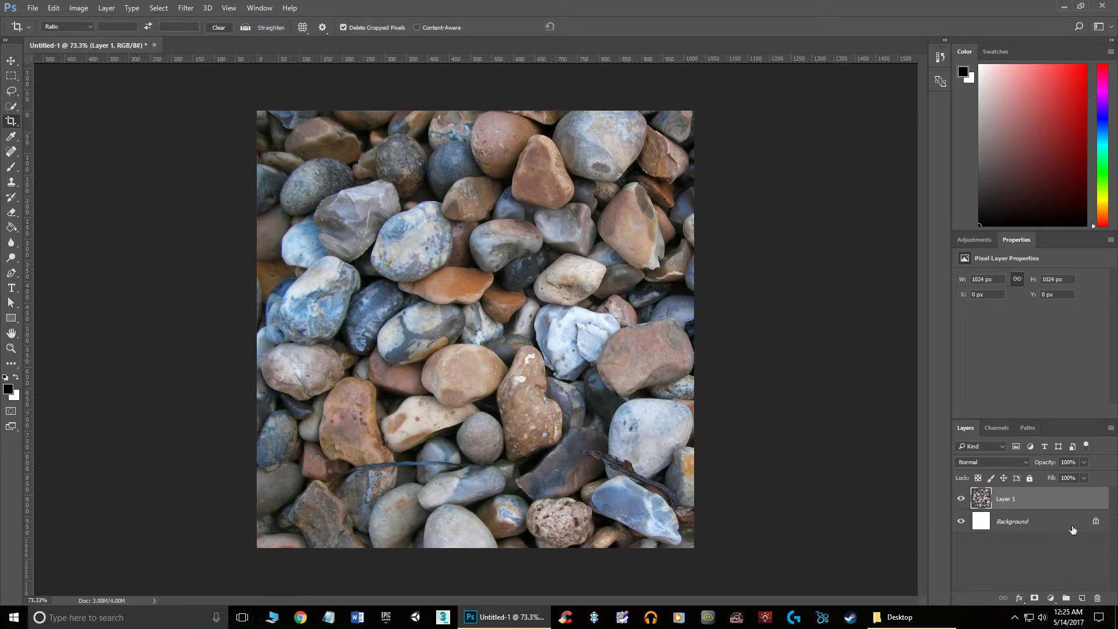
Duplicate Layer 1 and apply the Offset filter to the original Layer 1
left_click_drag(1028, 500, 1081, 598)
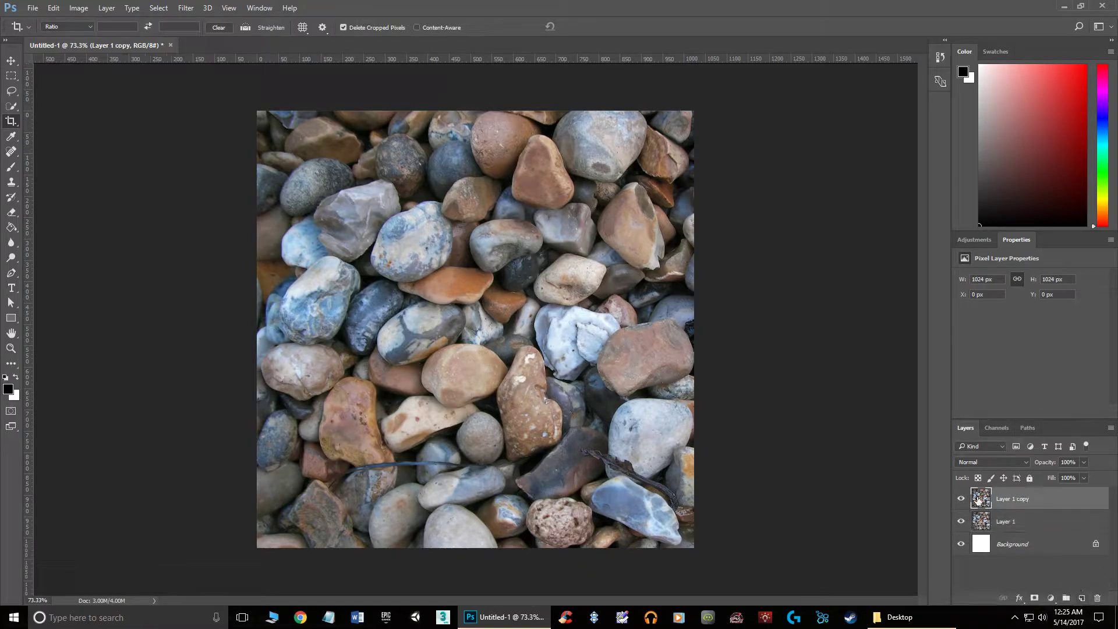
left_click(1024, 525)
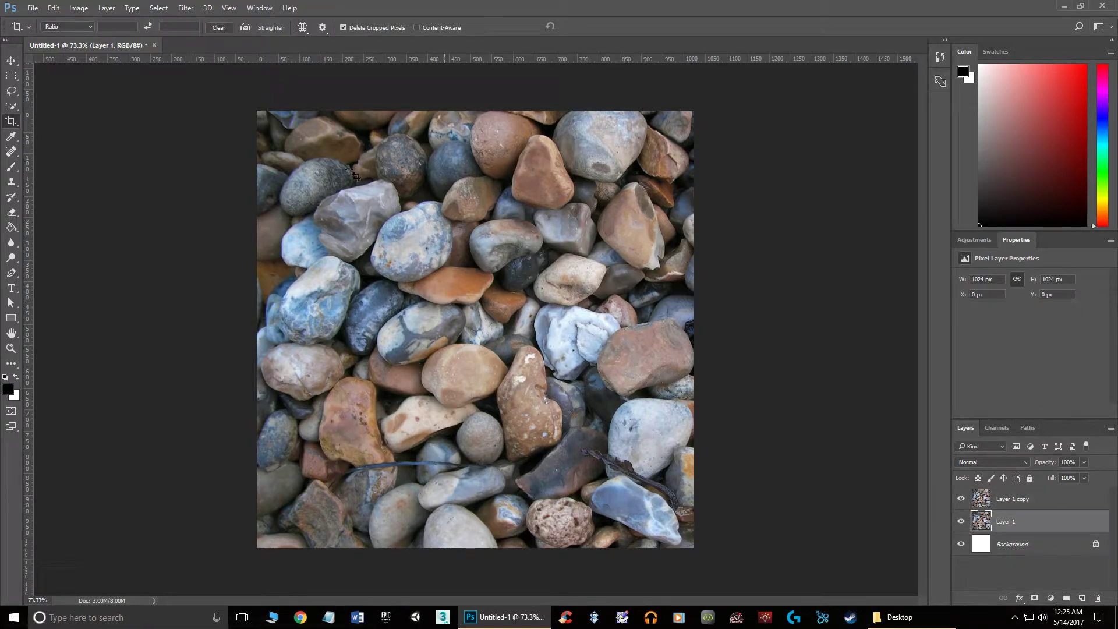
left_click(185, 8)
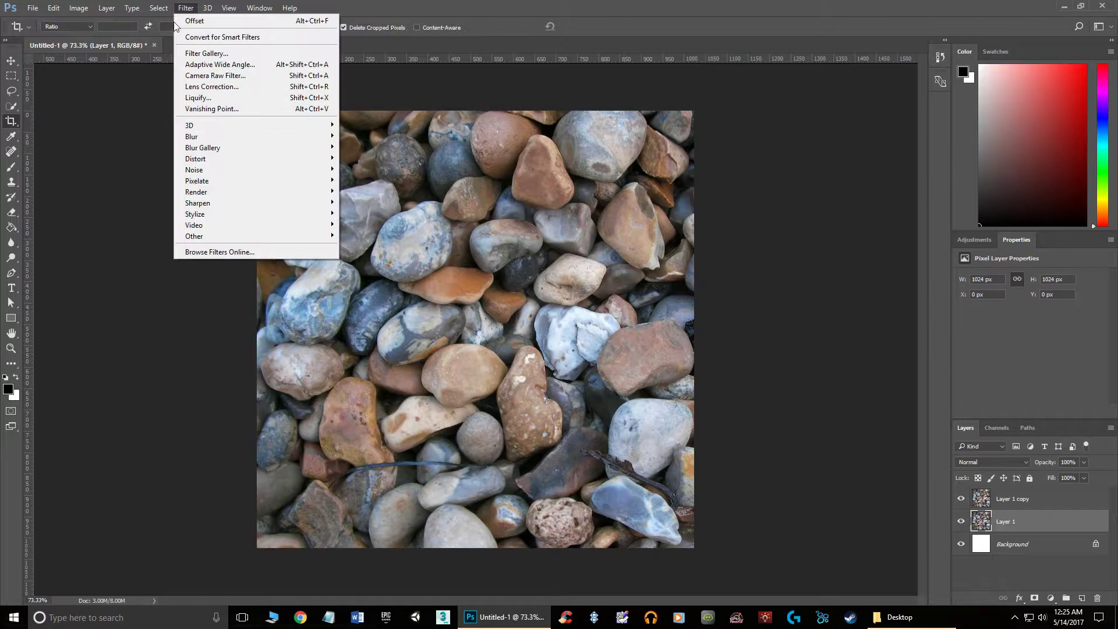
left_click(203, 21)
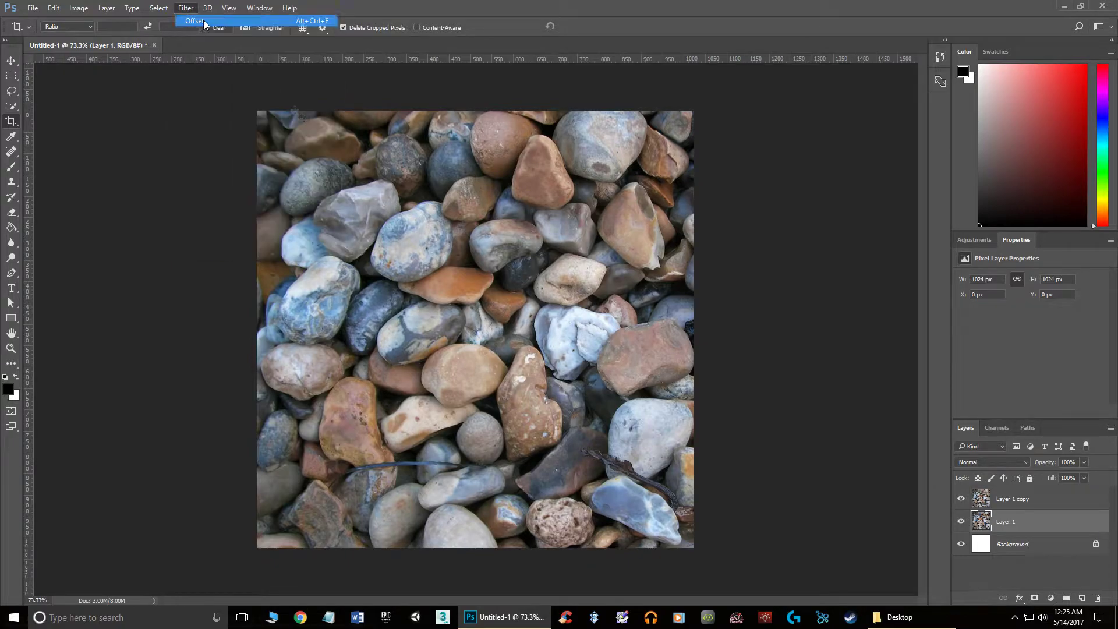
Toggle Layer 1 copy on and off to compare, leaving it hidden with Layer 1 selected
left_click(961, 500)
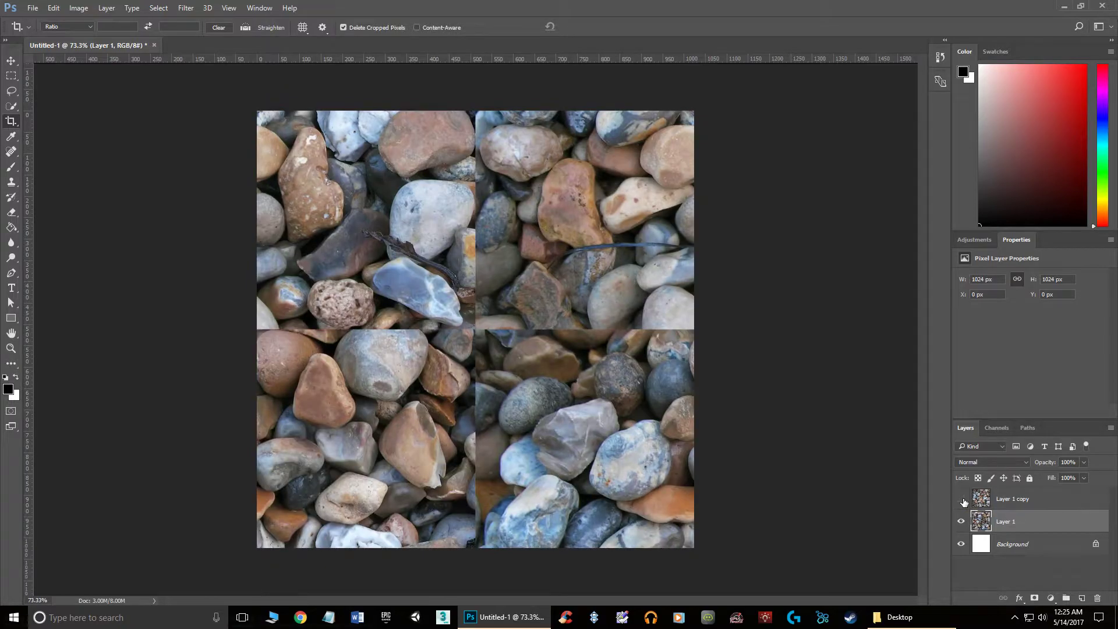
left_click(962, 500)
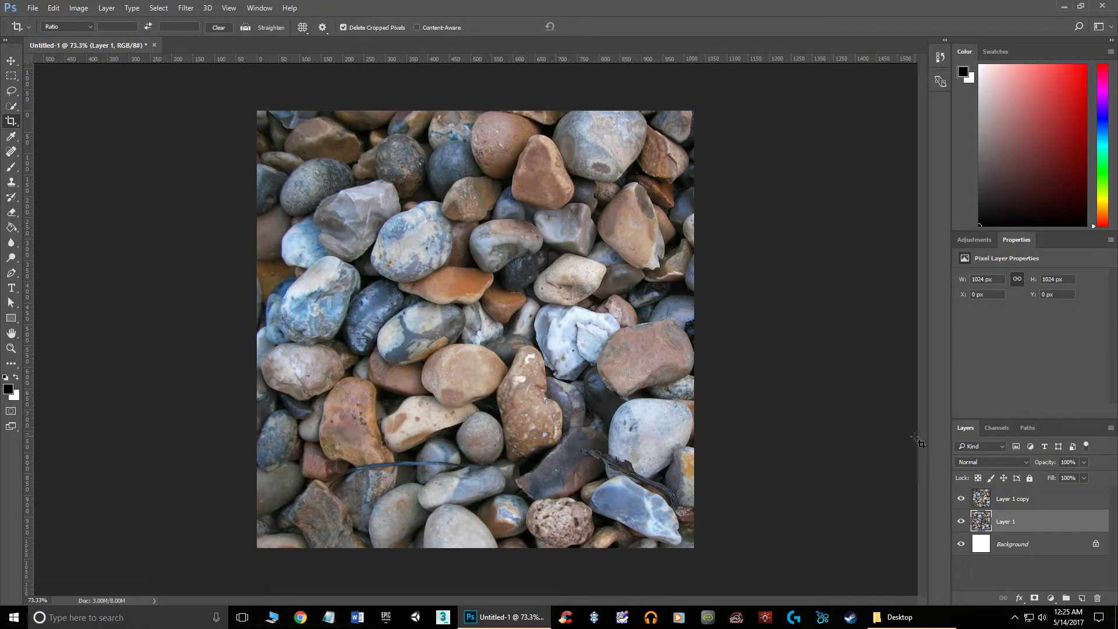
left_click(962, 499)
left_click(961, 499)
left_click(1035, 495)
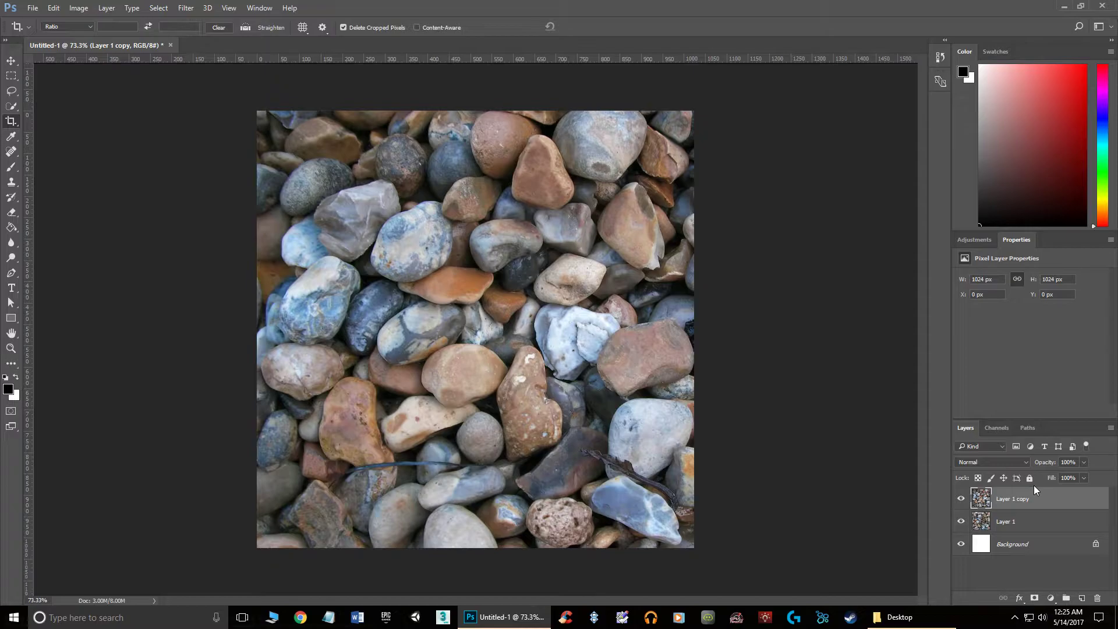
left_click(961, 502)
left_click(1020, 521)
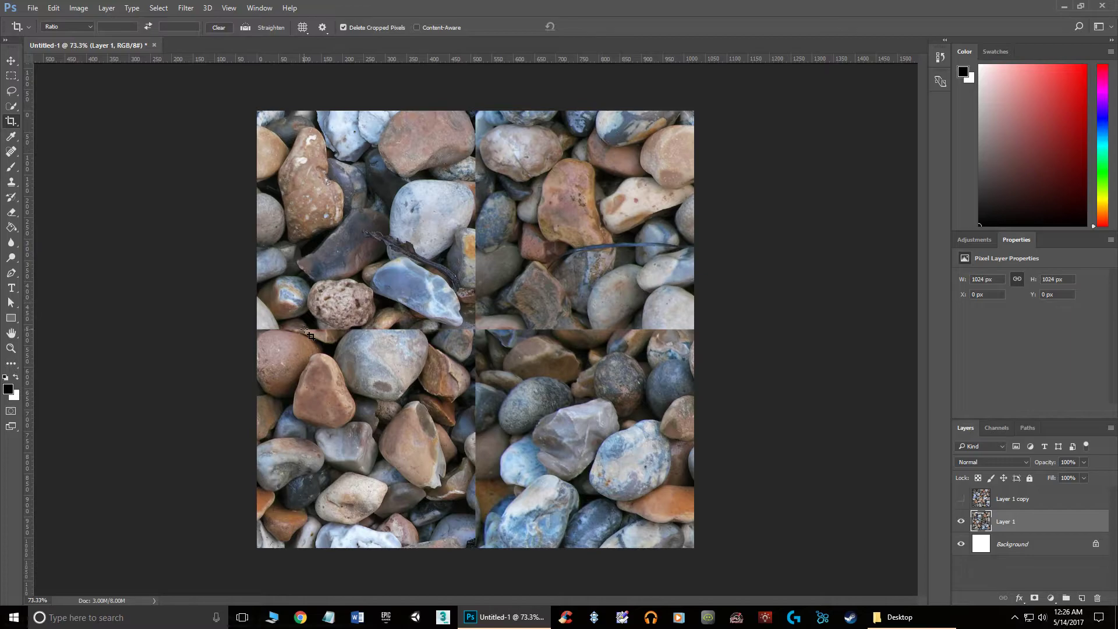
left_click(13, 154)
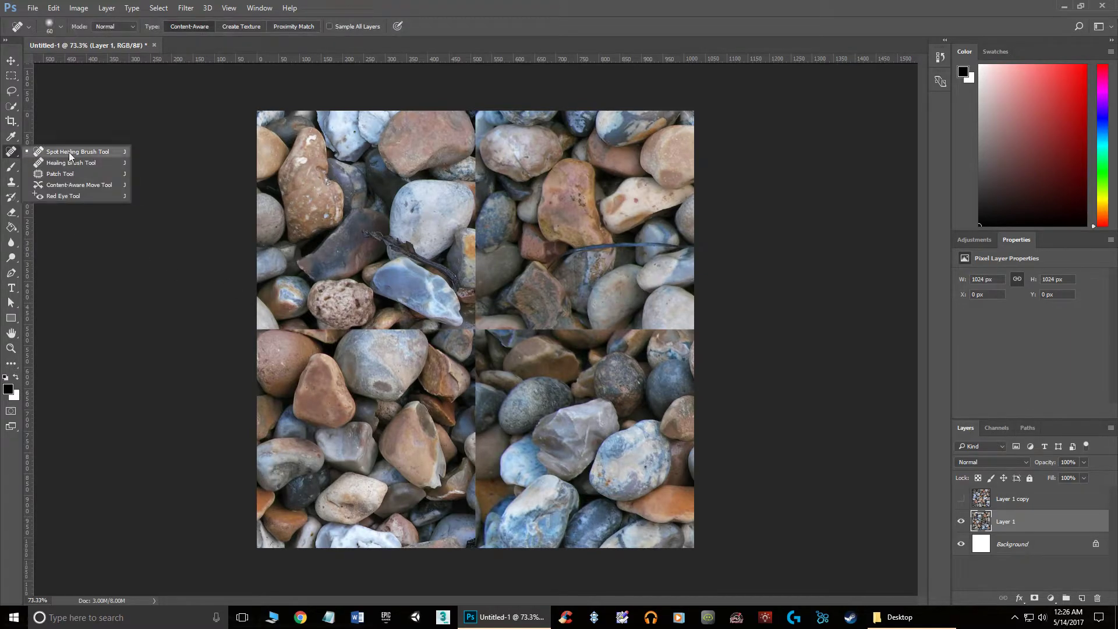
left_click_drag(12, 186, 56, 185)
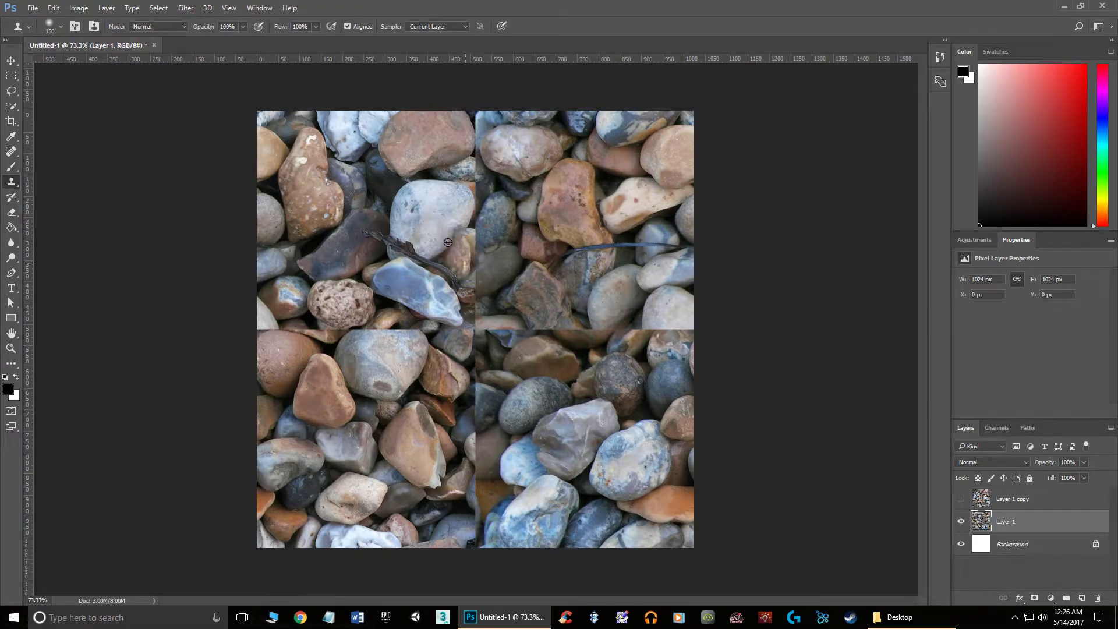
mouse_move(448, 242)
left_mouse_down()
mouse_move(495, 373)
mouse_move(539, 335)
mouse_move(577, 326)
left_mouse_up()
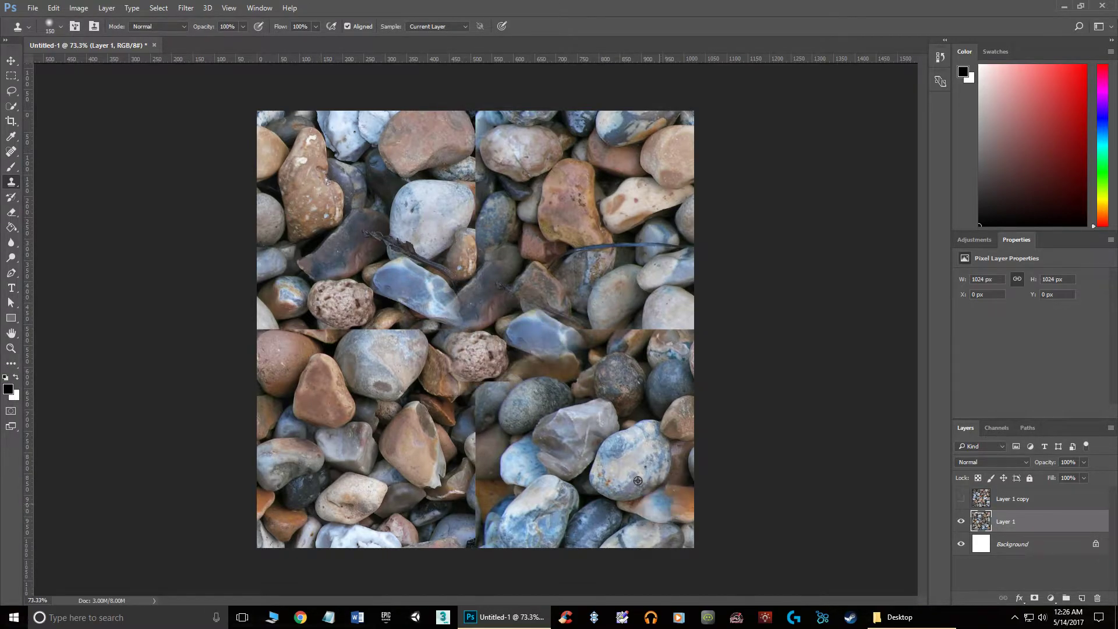
scroll(637, 481, "up", 5)
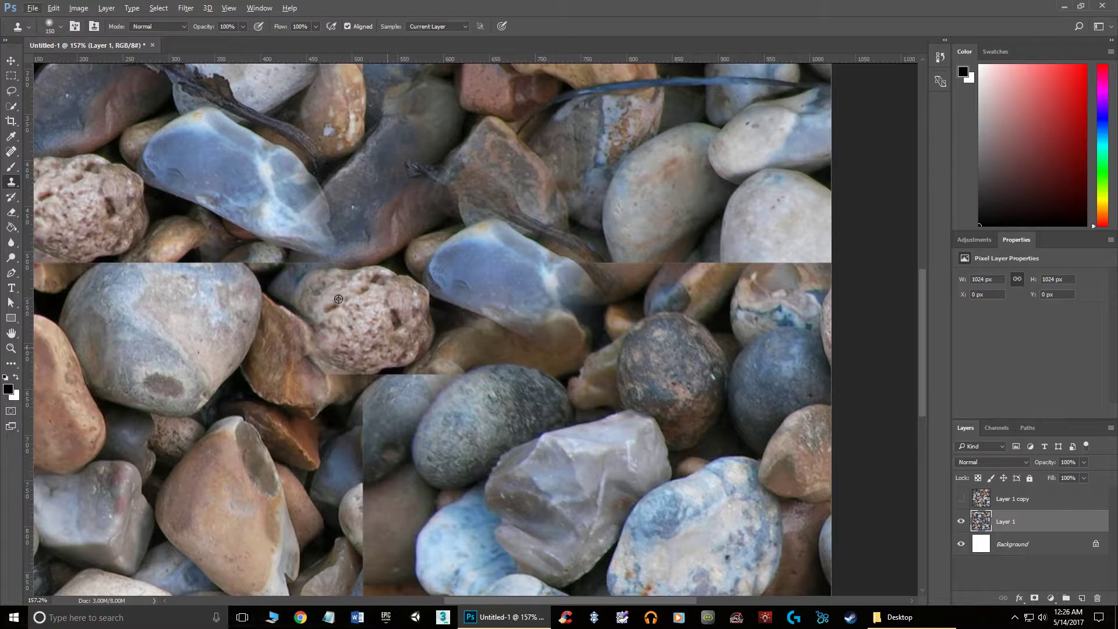
scroll(339, 299, "down", 5)
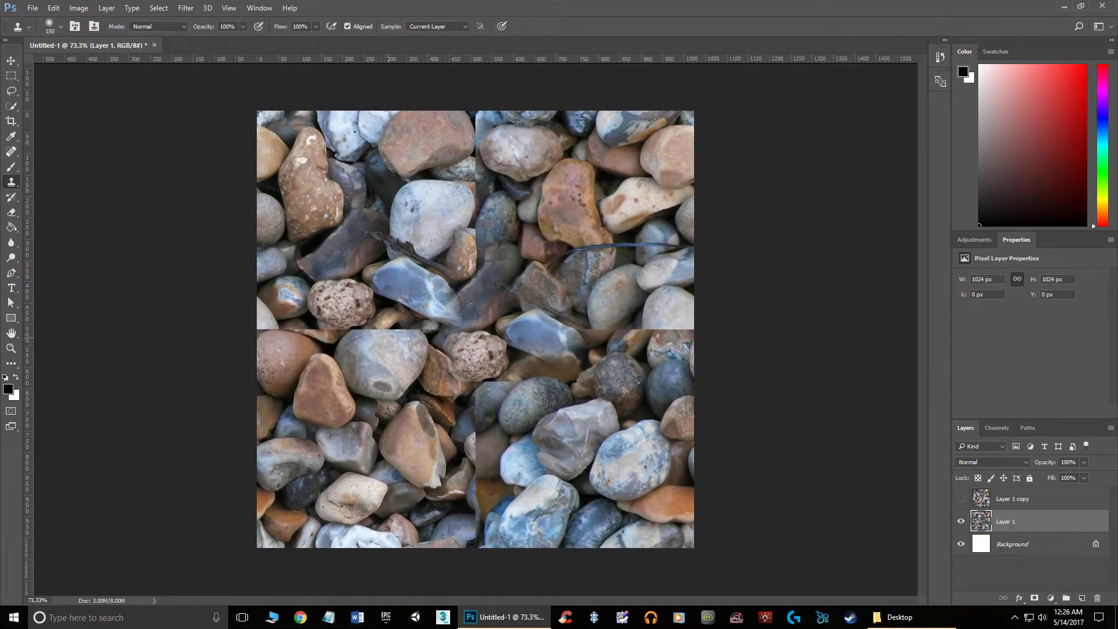
key("ctrl+z")
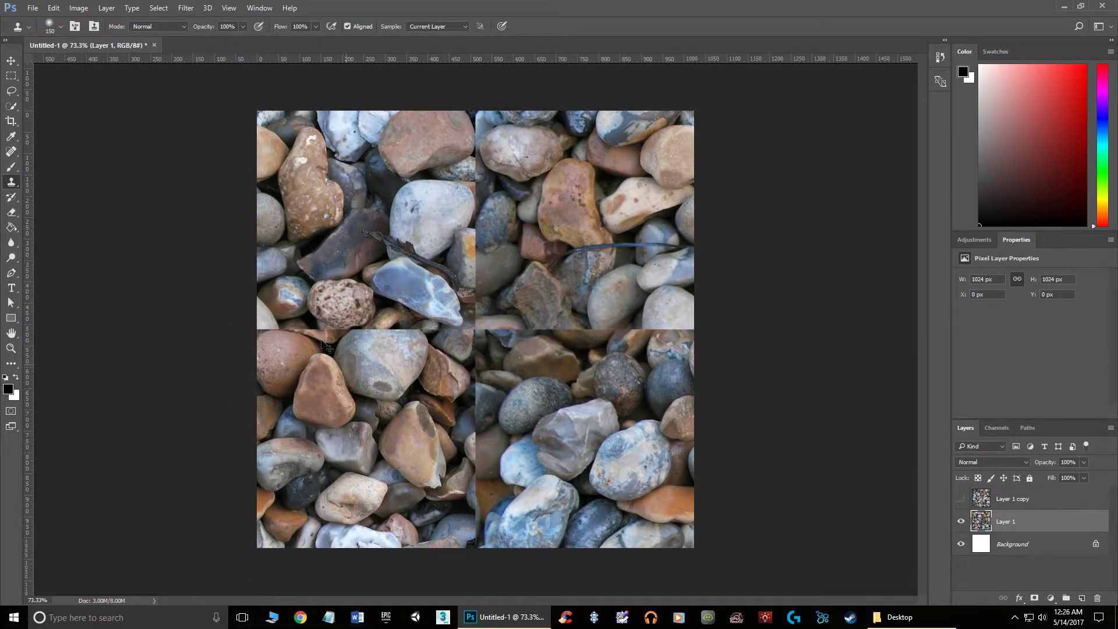
left_click(11, 152)
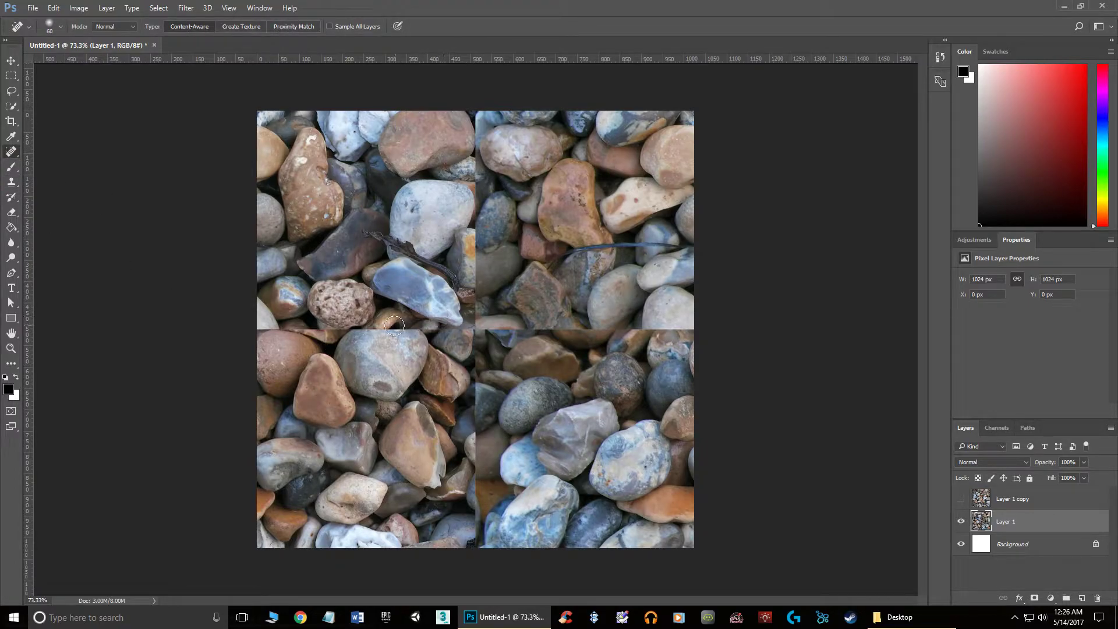
mouse_move(391, 331)
left_mouse_down()
mouse_move(657, 338)
mouse_move(498, 320)
mouse_move(472, 342)
mouse_move(470, 469)
left_mouse_up()
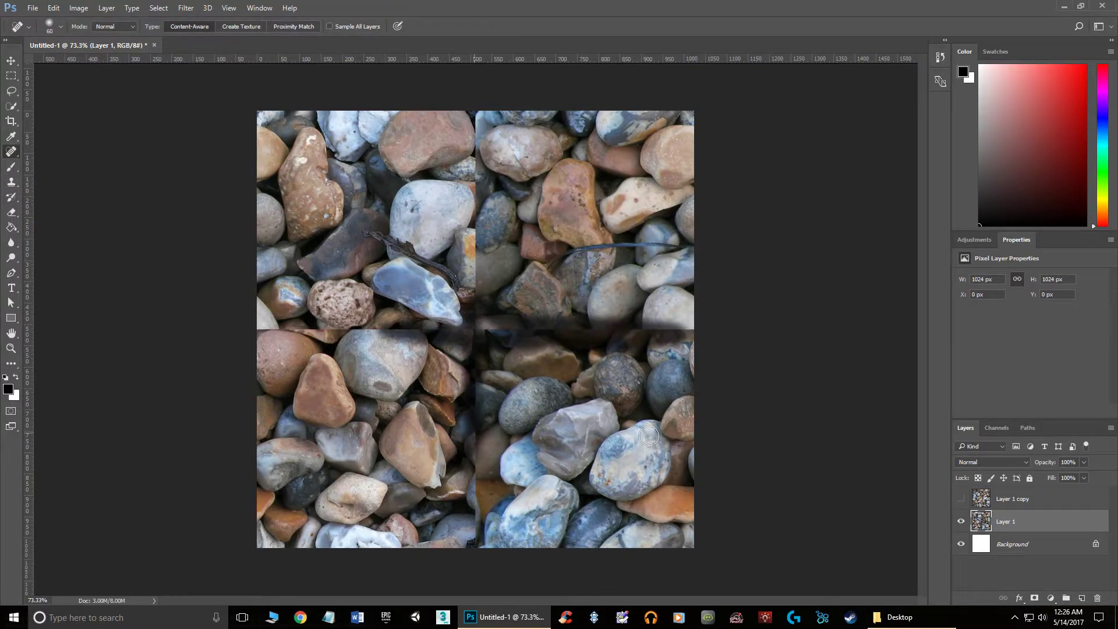
scroll(541, 403, "up", 2)
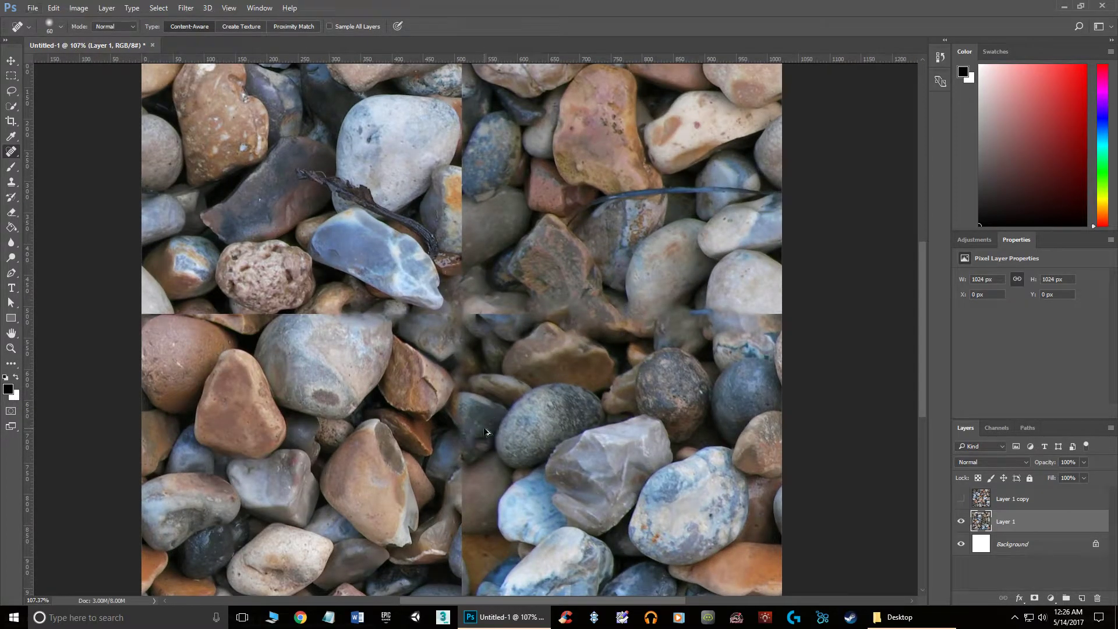
key("ctrl+z")
scroll(484, 428, "down", 2)
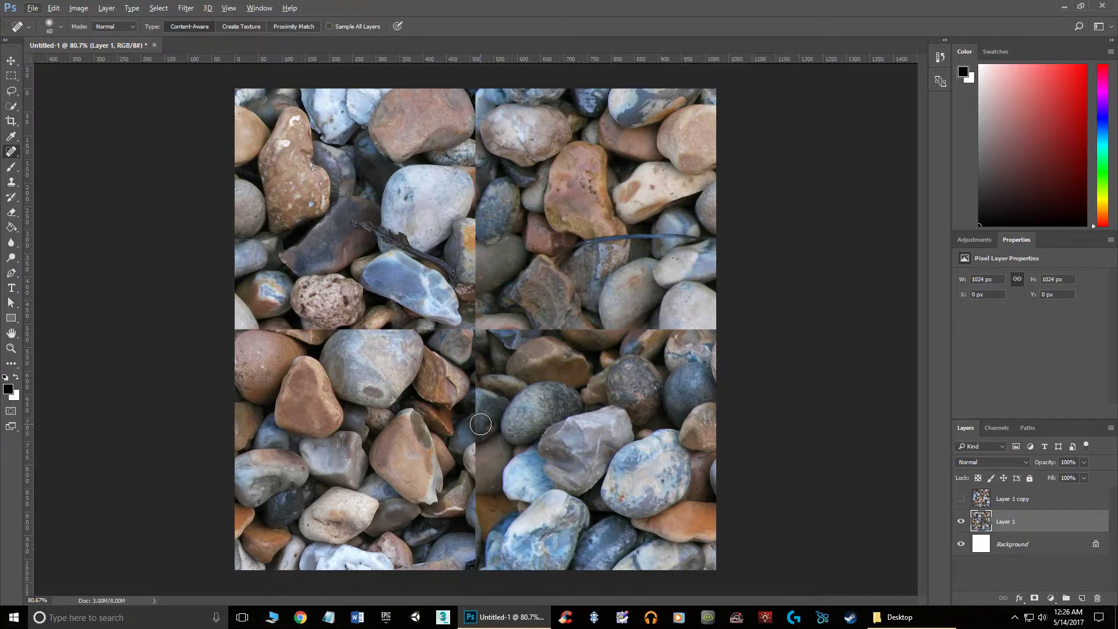
Show and select Layer 1 copy, then quick-select the blue-grey central stone cluster
left_click(961, 499)
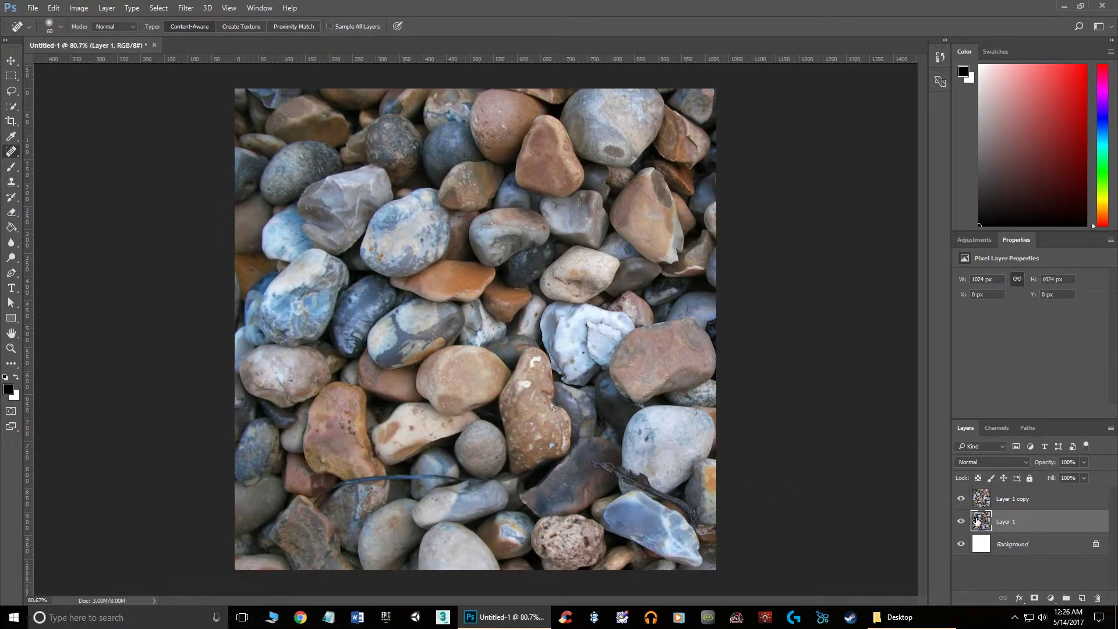
left_click(1060, 504)
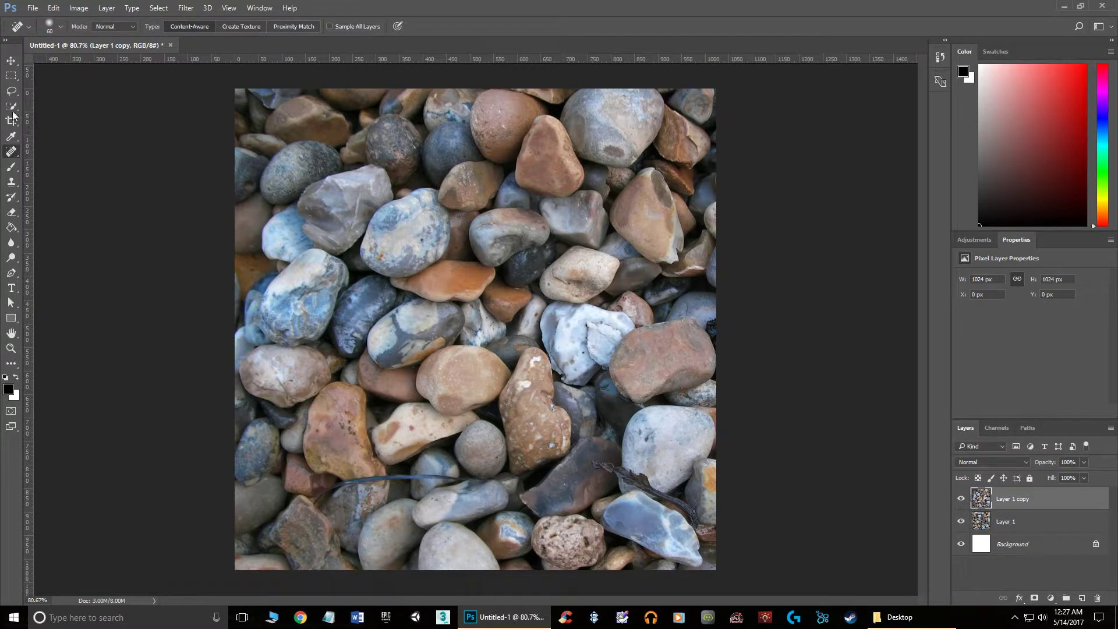
left_click_drag(11, 106, 70, 108)
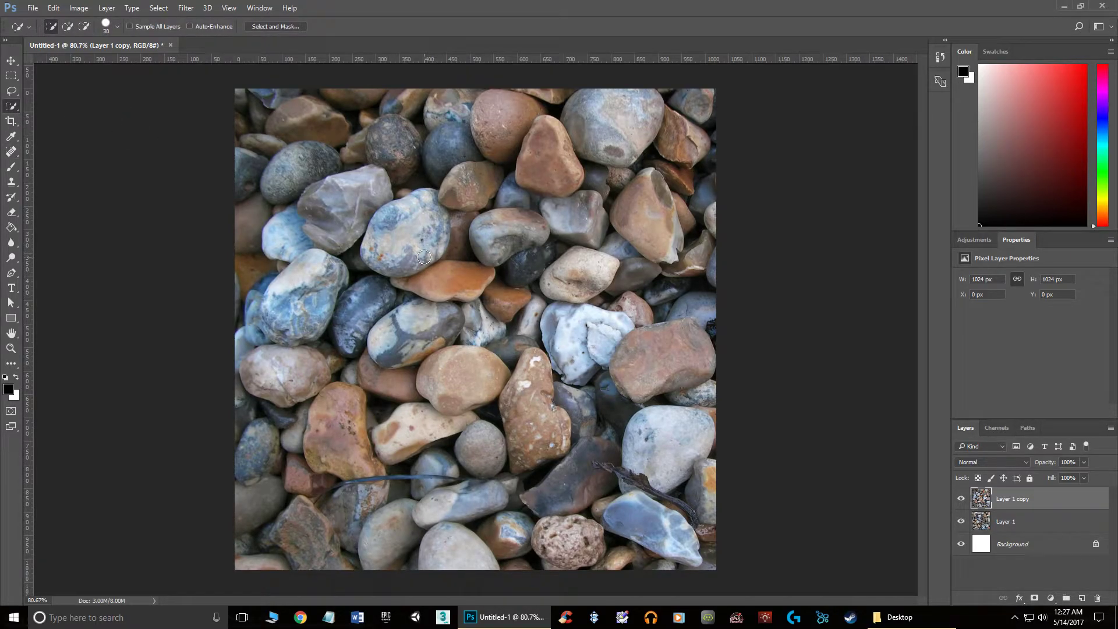
mouse_move(417, 241)
left_mouse_down()
mouse_move(477, 185)
mouse_move(464, 206)
mouse_move(479, 226)
mouse_move(528, 229)
mouse_move(490, 230)
mouse_move(514, 252)
mouse_move(502, 280)
mouse_move(522, 253)
mouse_move(585, 301)
left_mouse_up()
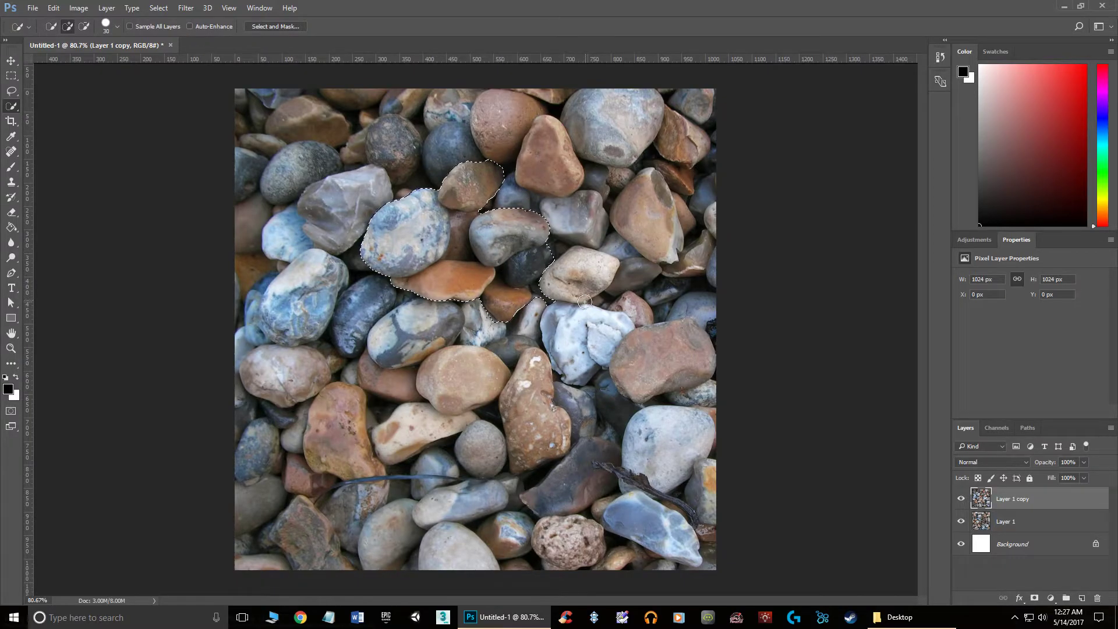
Refine the stone selection by trimming a notch and extending it into the dark gap
scroll(584, 300, "up", 4, "alt")
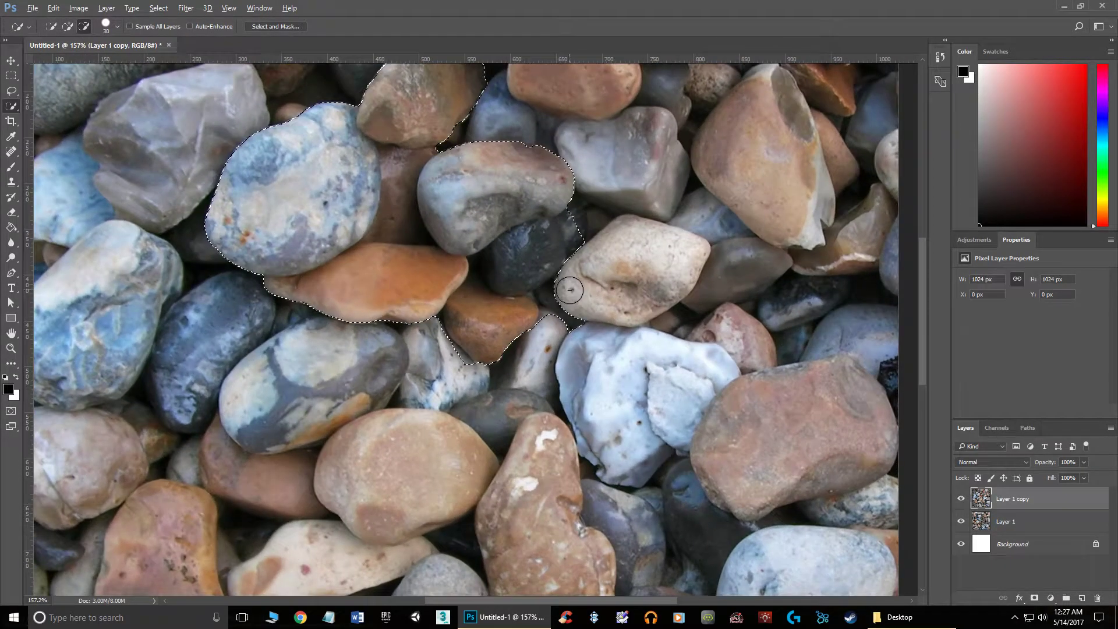
scroll(570, 290, "up", 2, "alt")
left_click(551, 300, "alt")
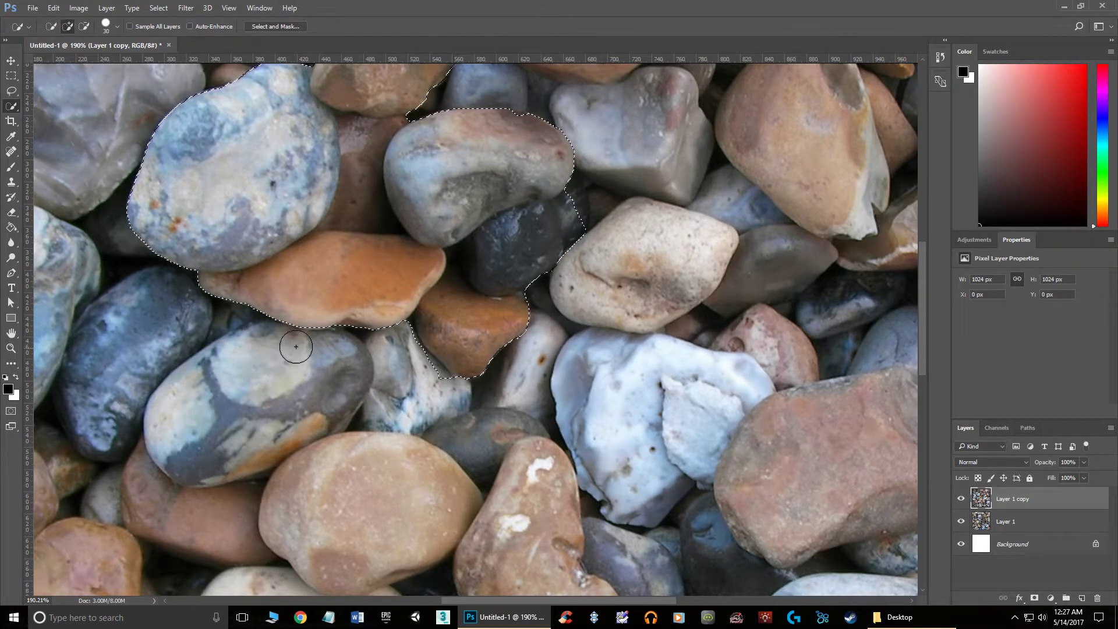
scroll(303, 345, "up", 4)
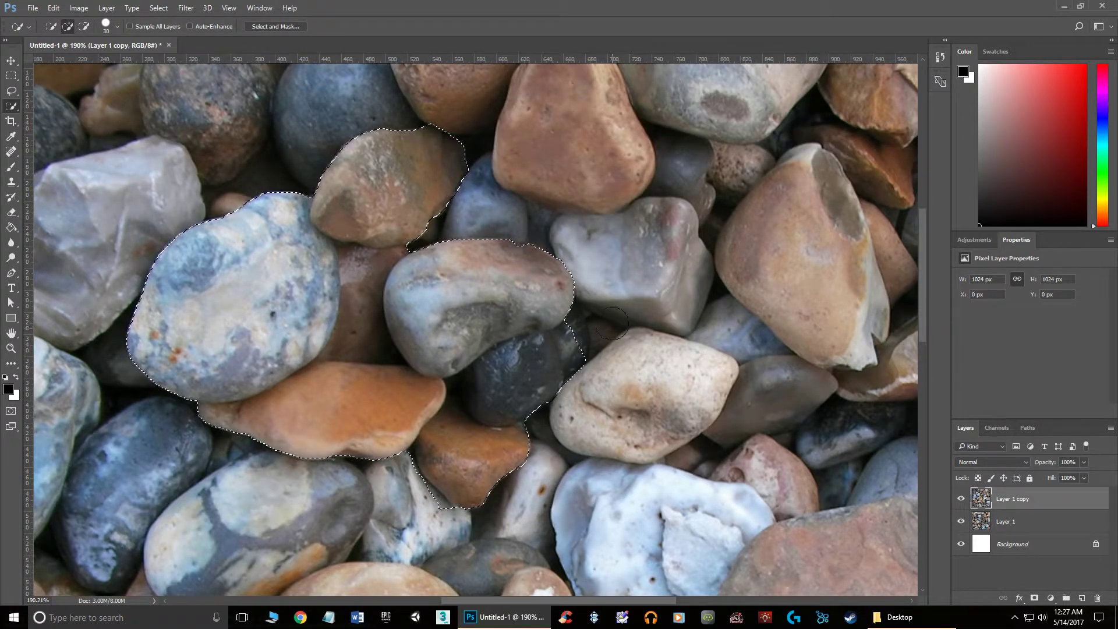
mouse_move(611, 323)
left_mouse_down()
mouse_move(566, 343)
mouse_move(616, 334)
left_mouse_up()
key("alt")
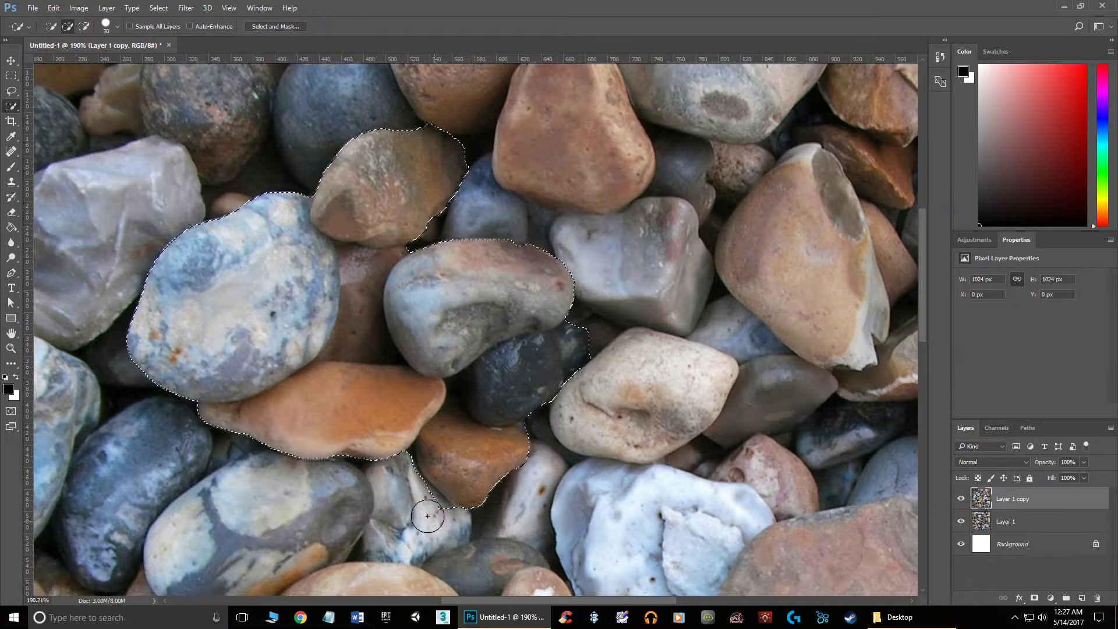
key("alt")
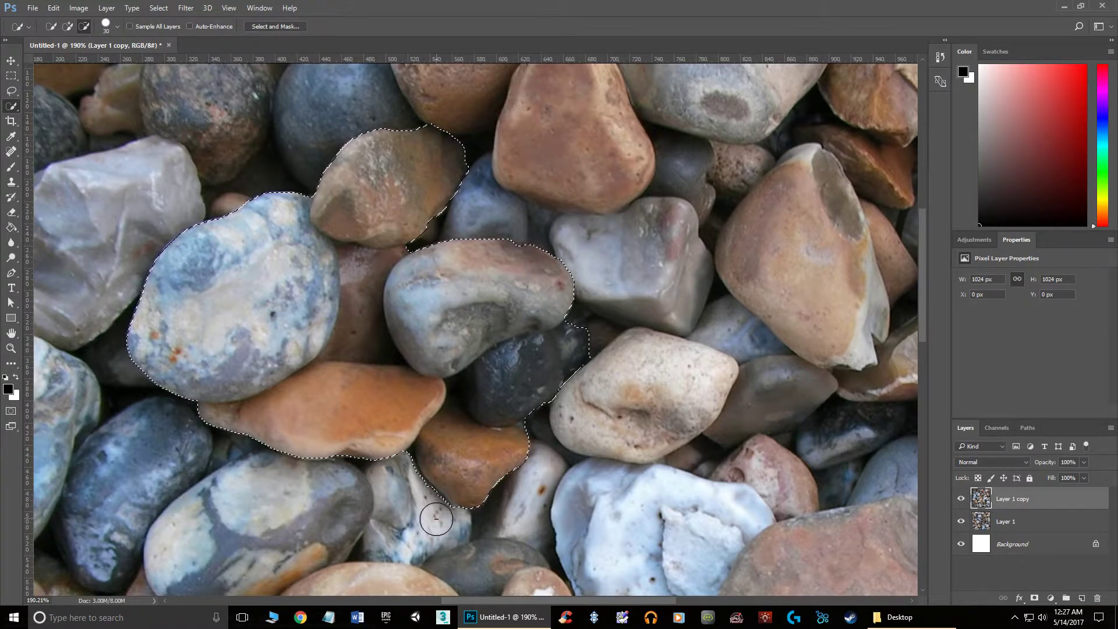
key("alt")
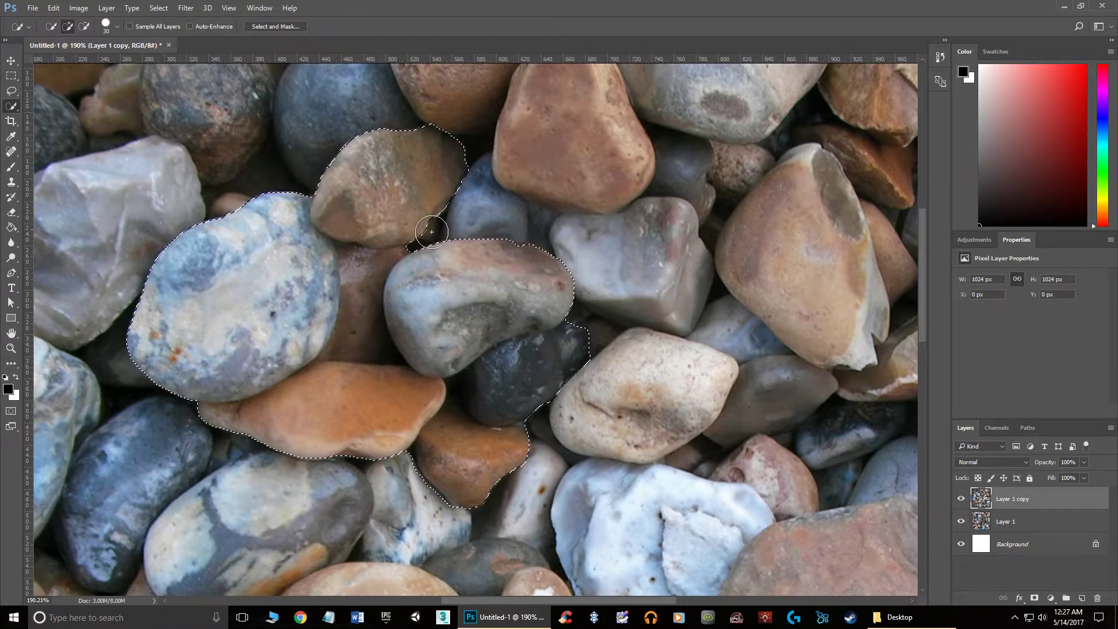
scroll(432, 232, "down", 2)
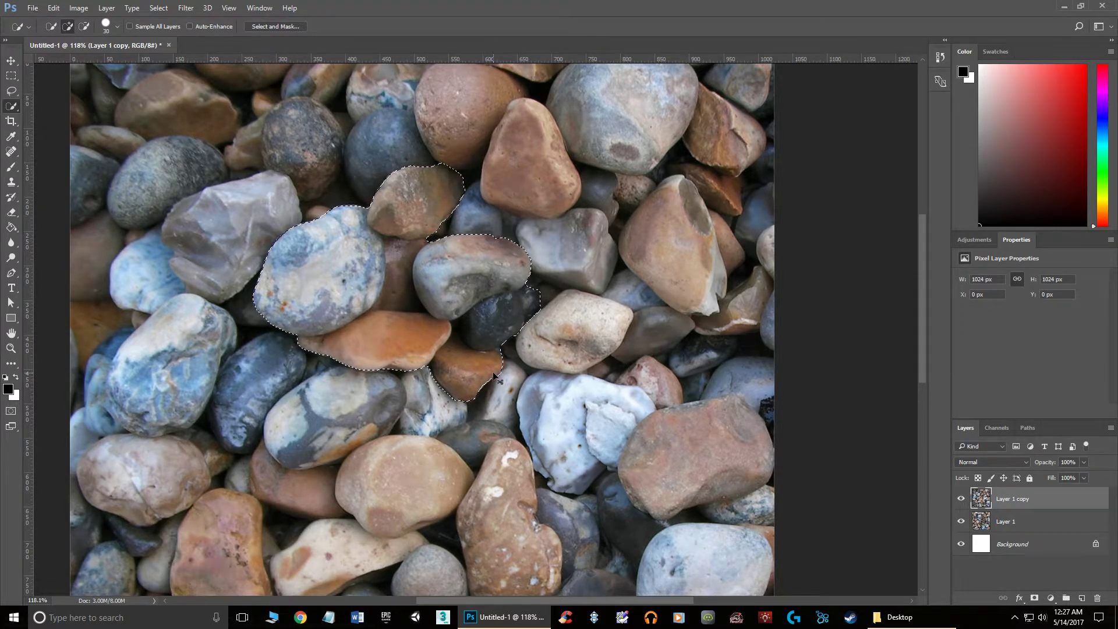
key("ctrl+j")
left_click(961, 522)
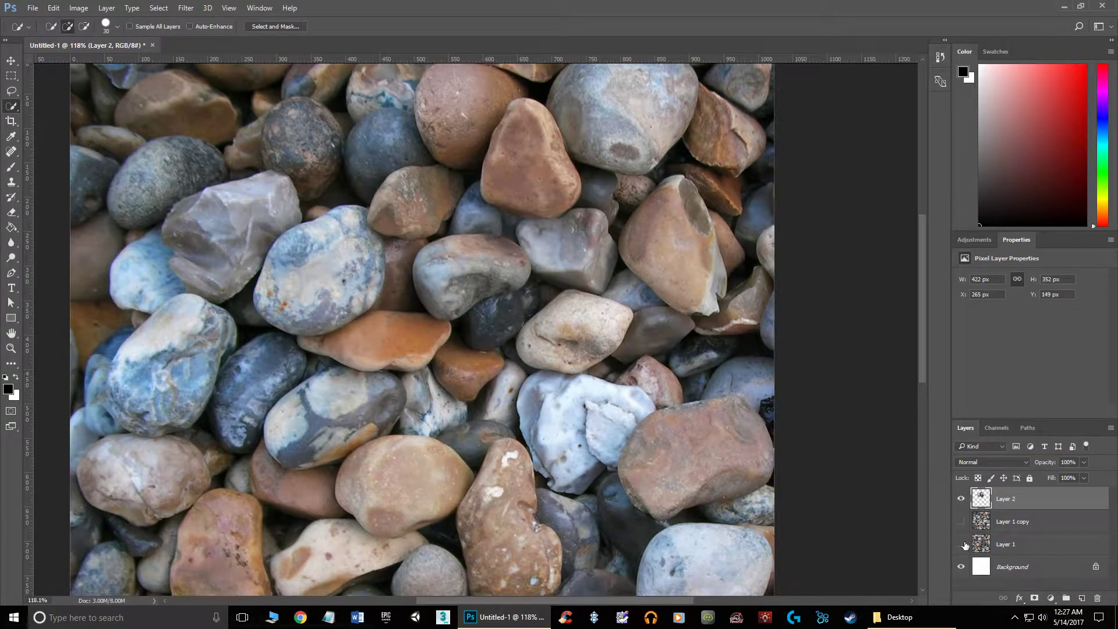
left_click(961, 544)
scroll(414, 263, "up", 3)
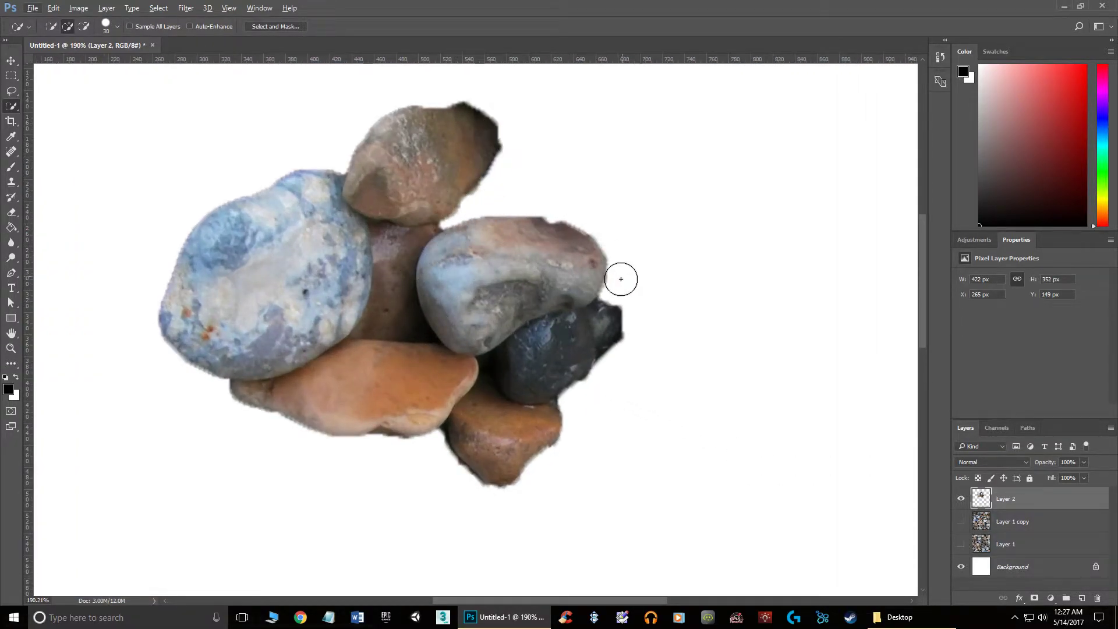
scroll(437, 340, "down", 3)
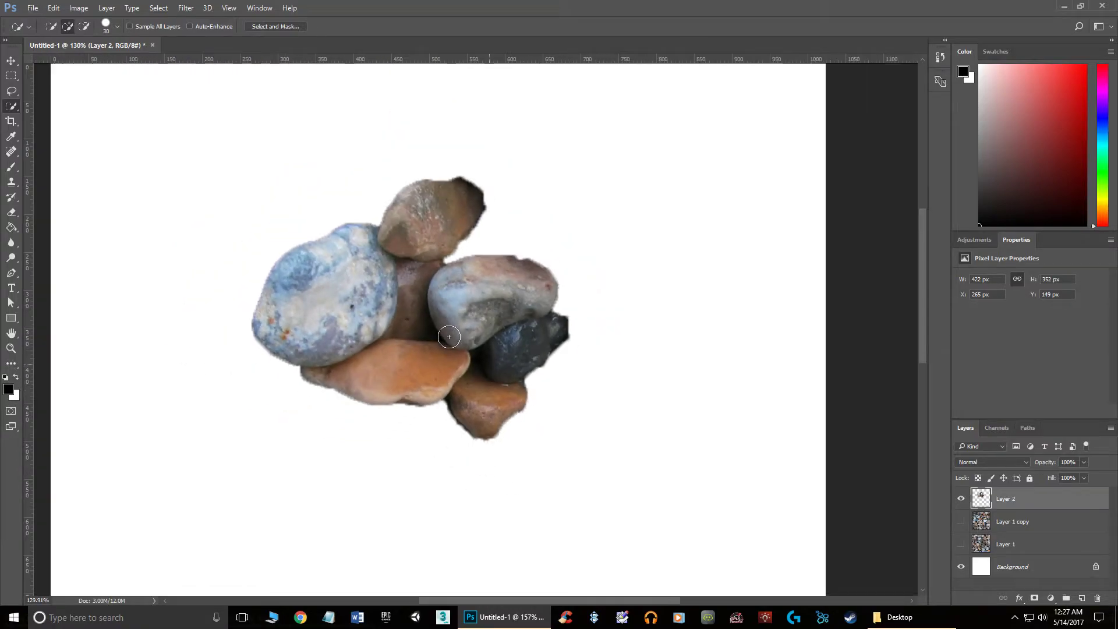
key("ctrl+z")
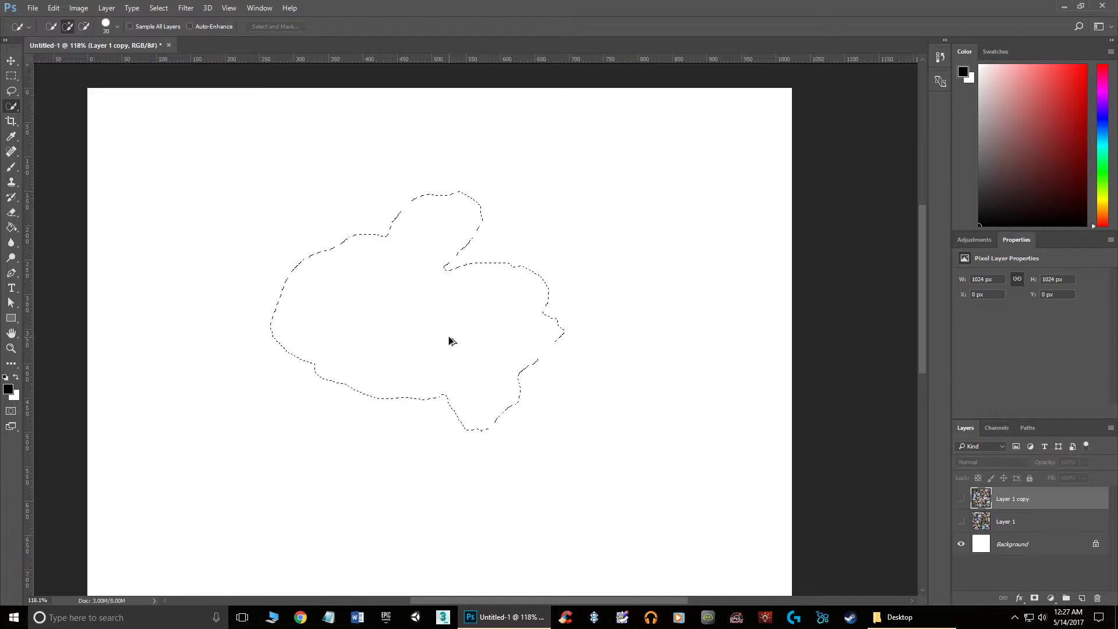
left_click(961, 522)
left_click(961, 499)
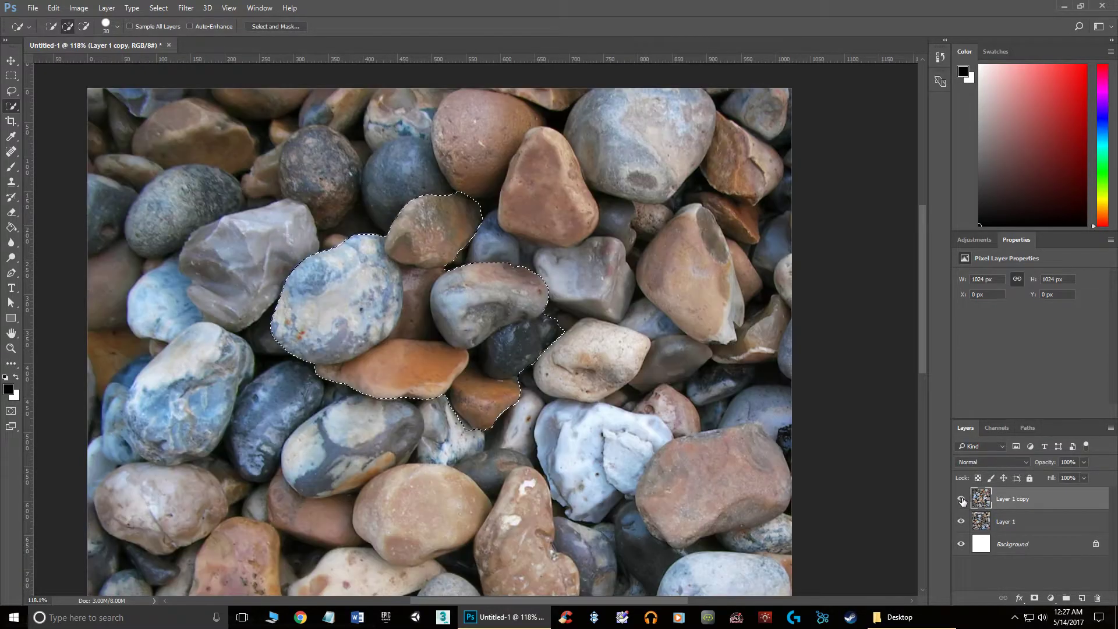
scroll(605, 371, "down", 2)
scroll(556, 414, "up", 3)
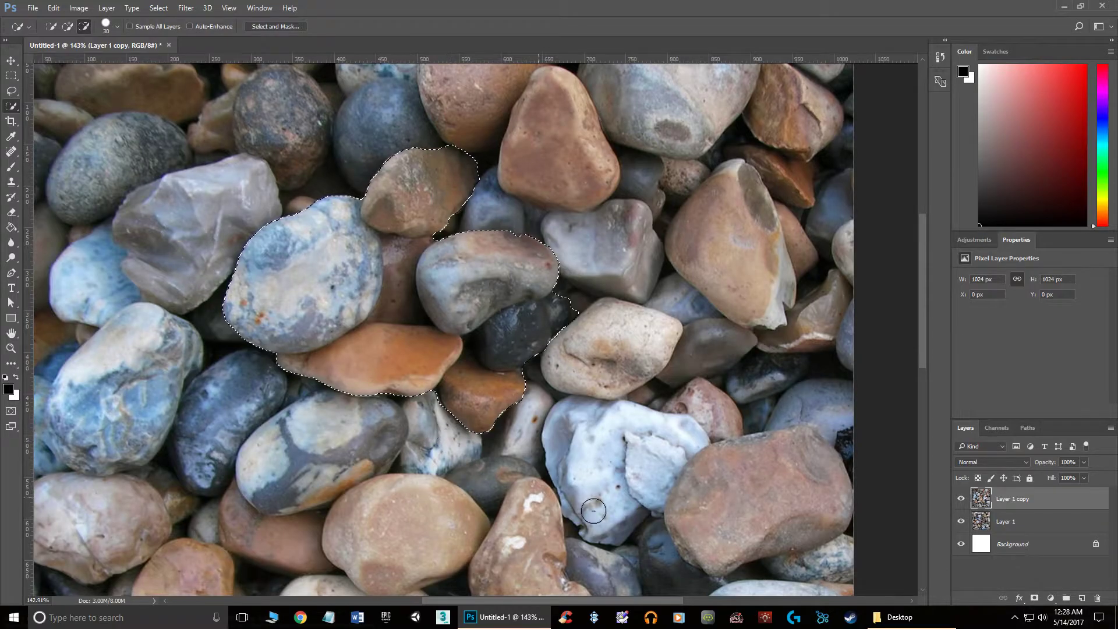
scroll(606, 434, "down", 1)
scroll(607, 435, "down", 2)
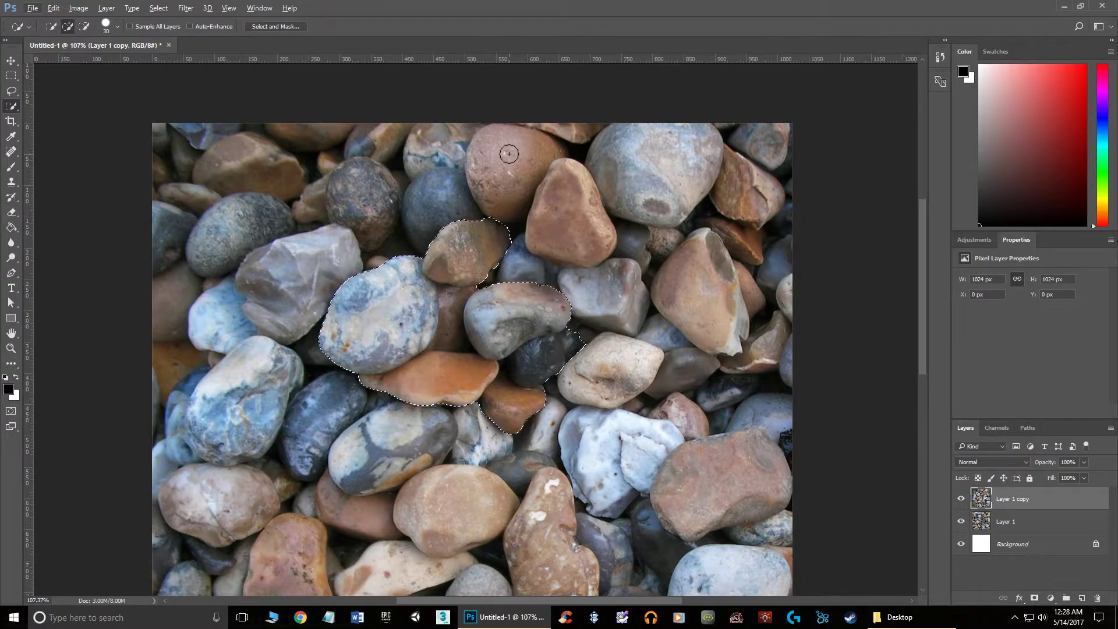
left_click(268, 26)
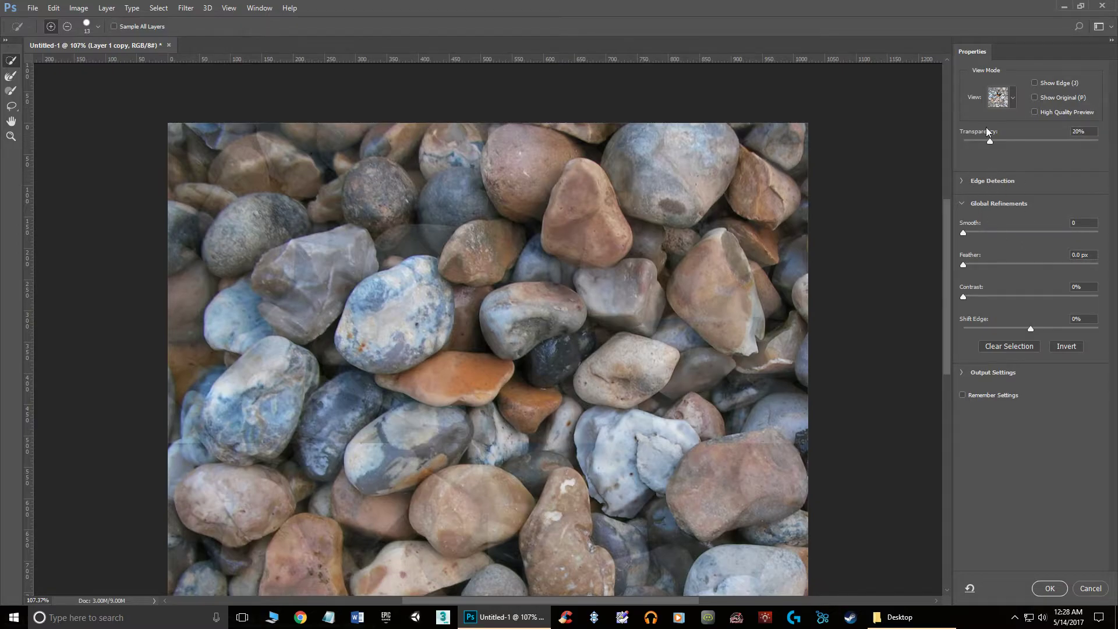
Switch the Select and Mask preview from On Black at 100% opacity to On White
left_click_drag(993, 141, 1115, 151)
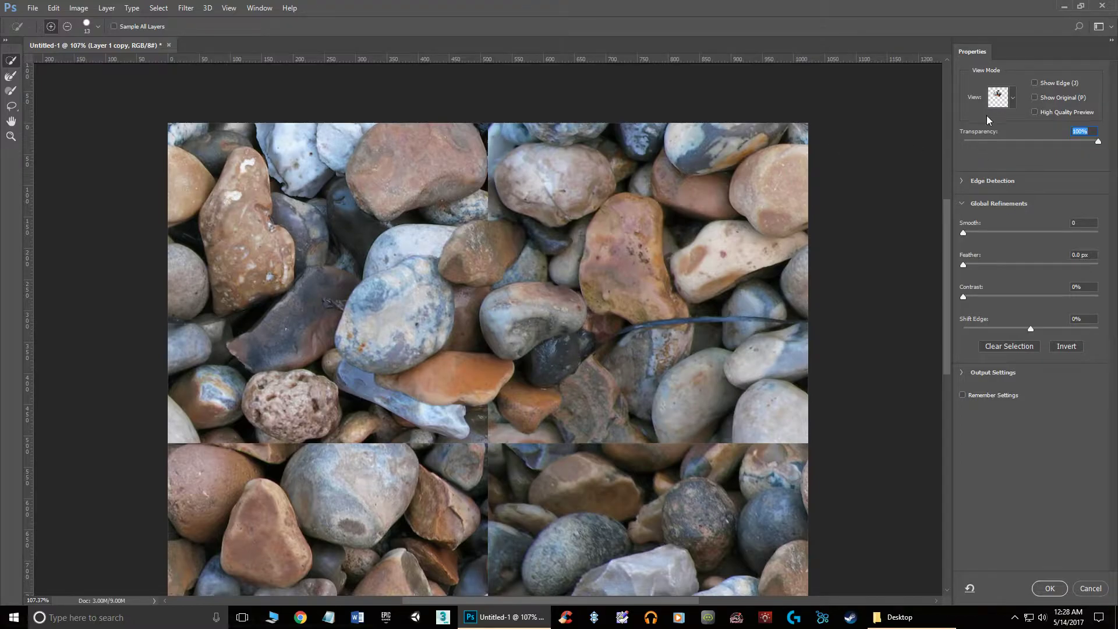
left_click(1013, 99)
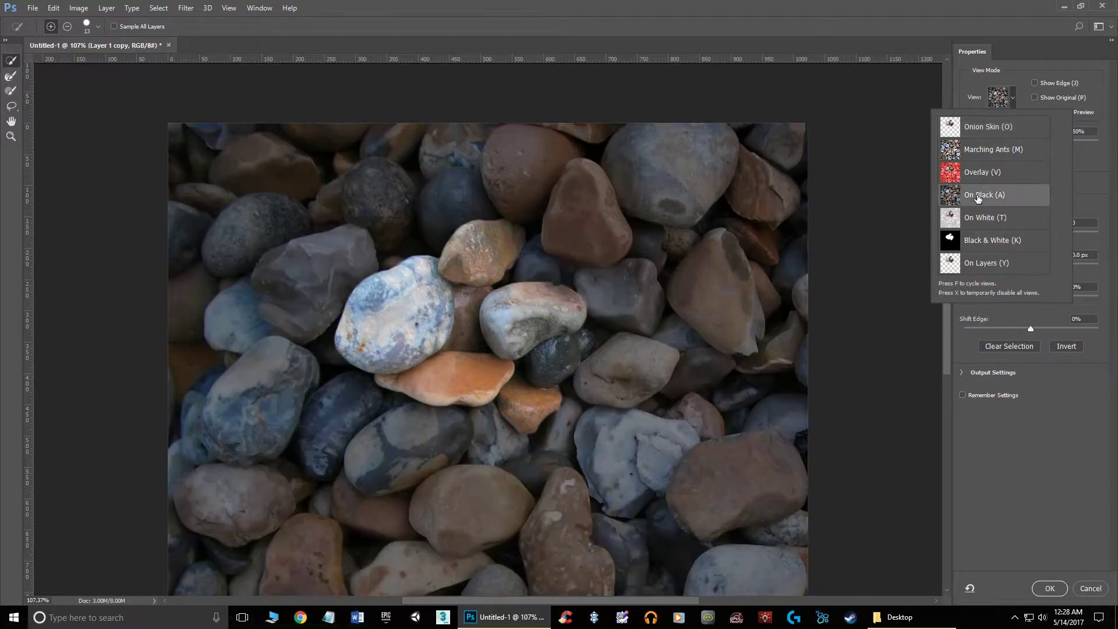
left_click(1102, 167)
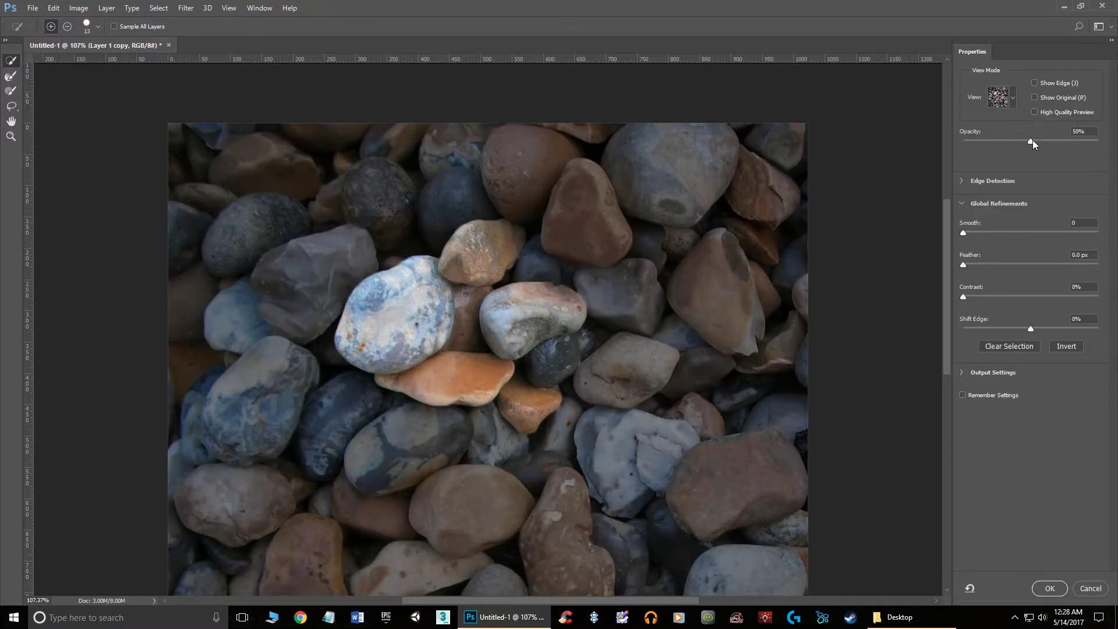
left_click_drag(1027, 141, 1116, 146)
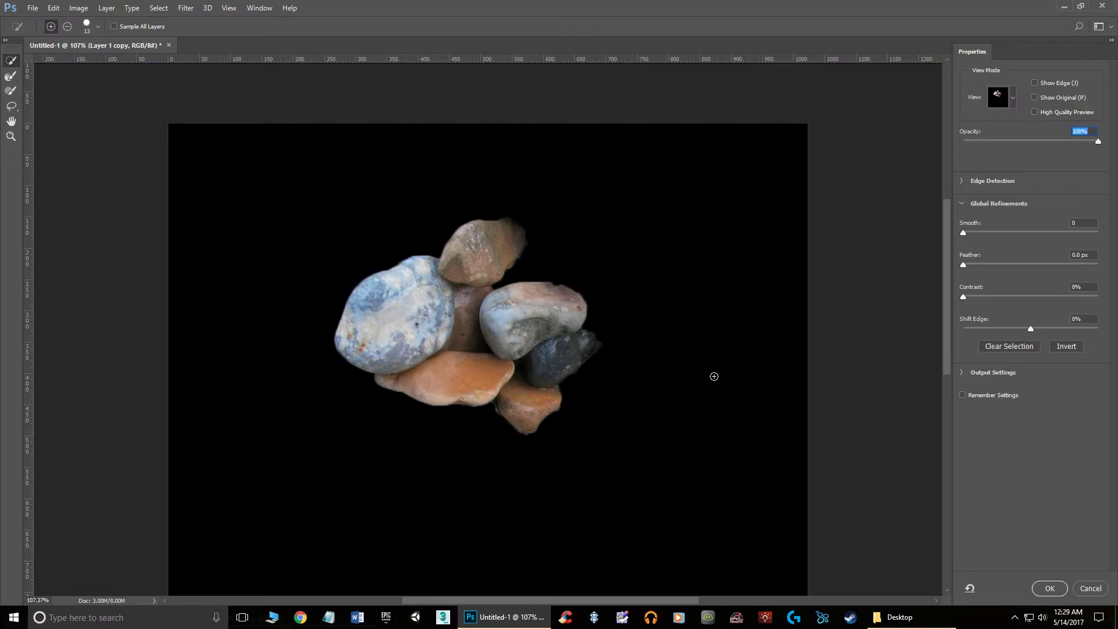
left_click(1014, 96)
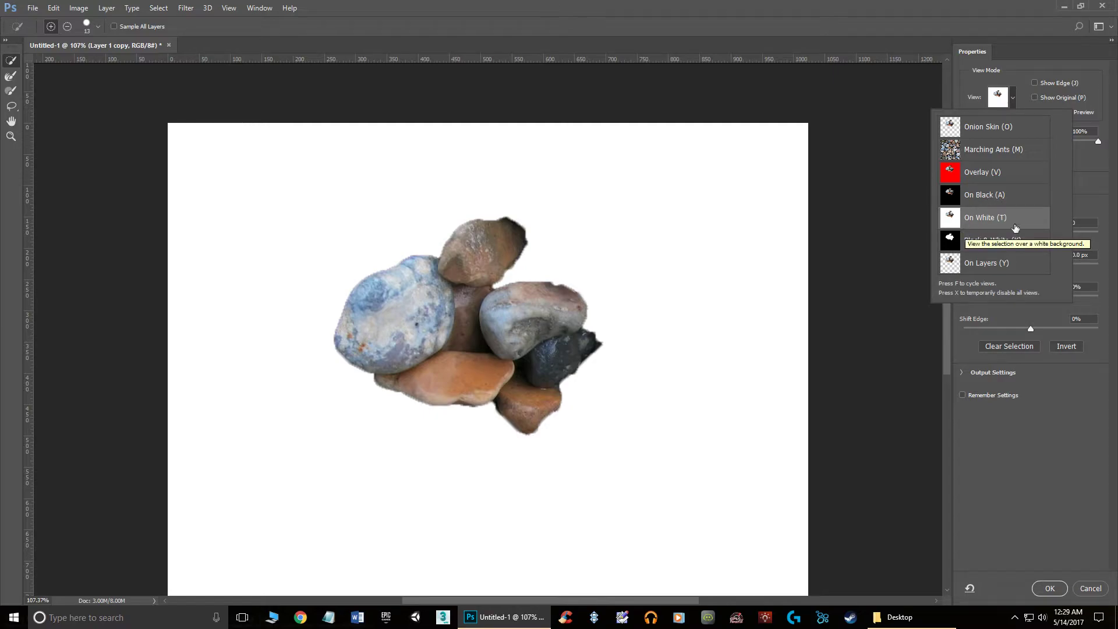
left_click(1052, 455)
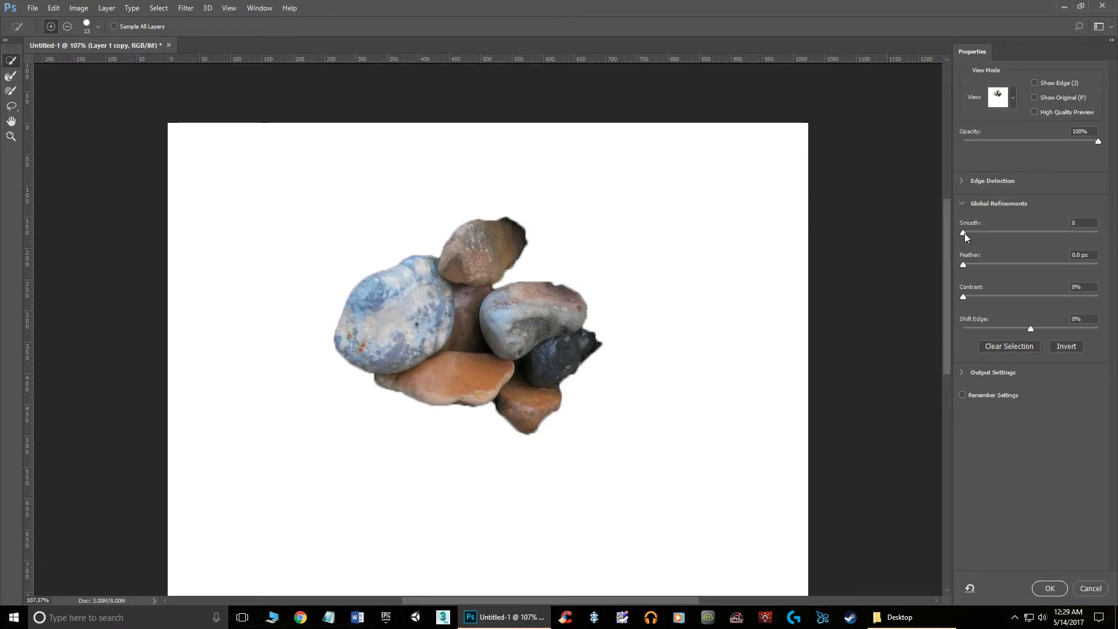
Set Smooth 54, Feather 4.5 px, Contrast 70%, Shift Edge 0%, and tick Remember Settings
left_click_drag(965, 233, 1022, 231)
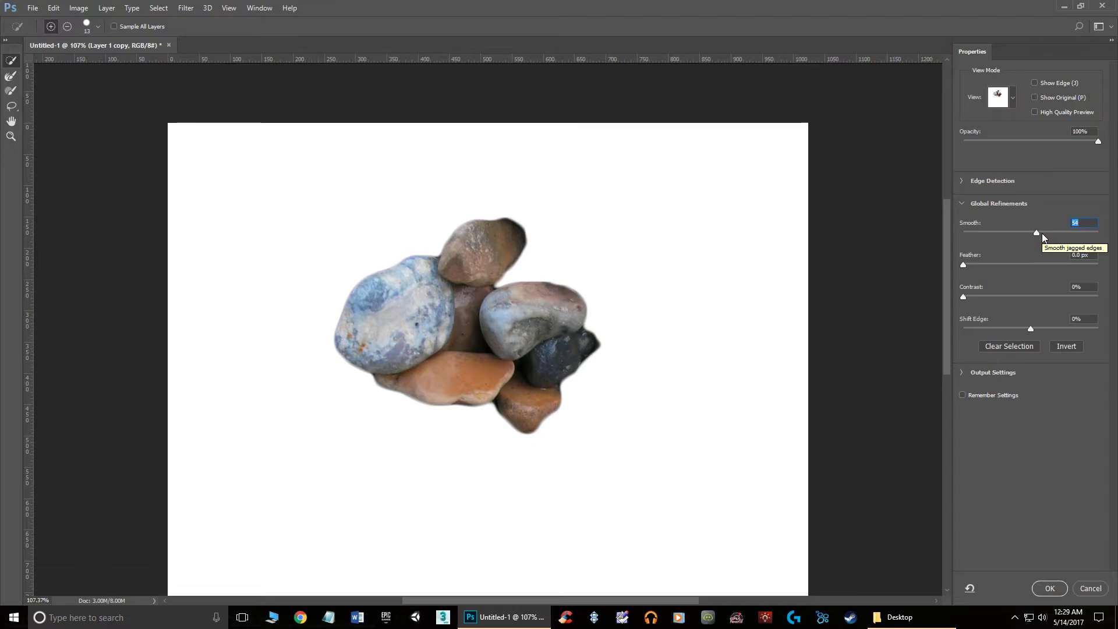
mouse_move(962, 266)
left_mouse_down()
mouse_move(998, 268)
mouse_move(984, 266)
left_mouse_up()
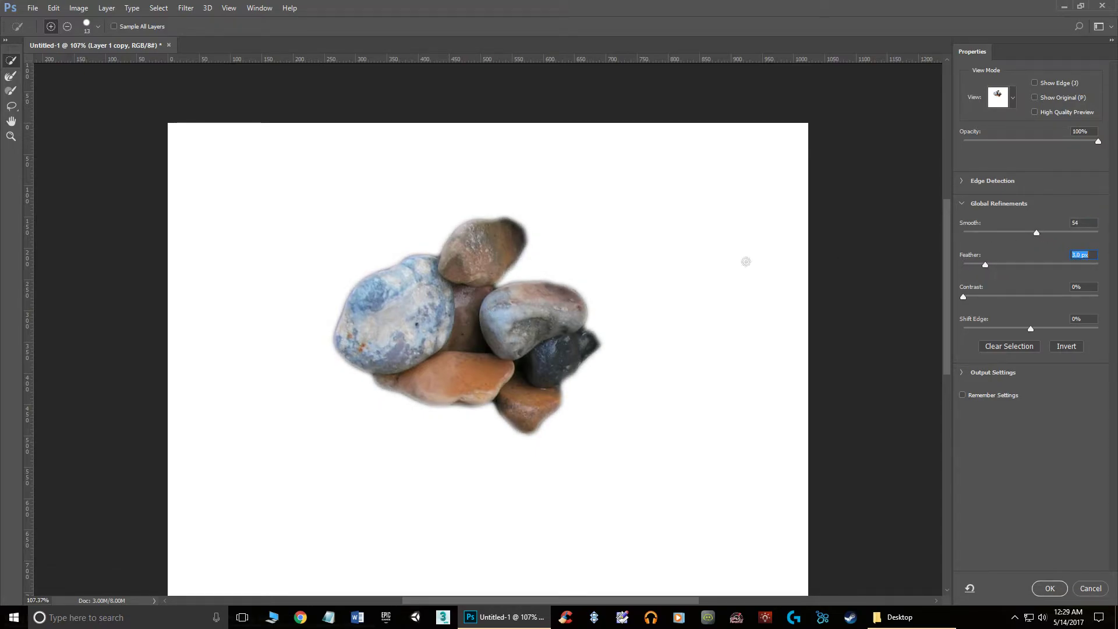
left_click_drag(964, 297, 1061, 303)
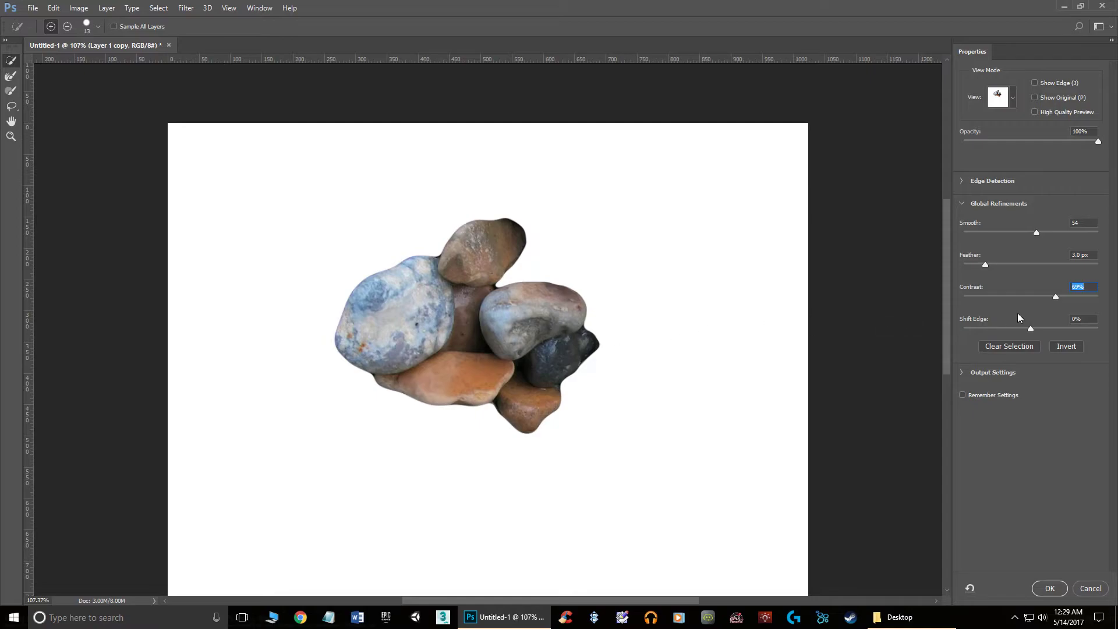
left_click_drag(1058, 298, 929, 262)
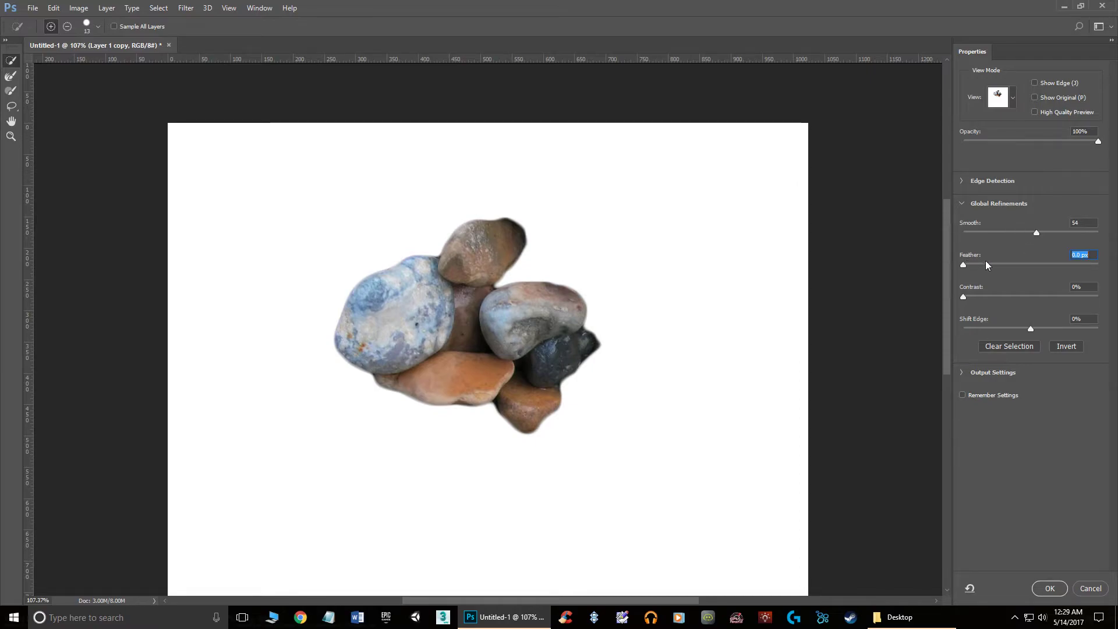
left_click_drag(964, 266, 1057, 296)
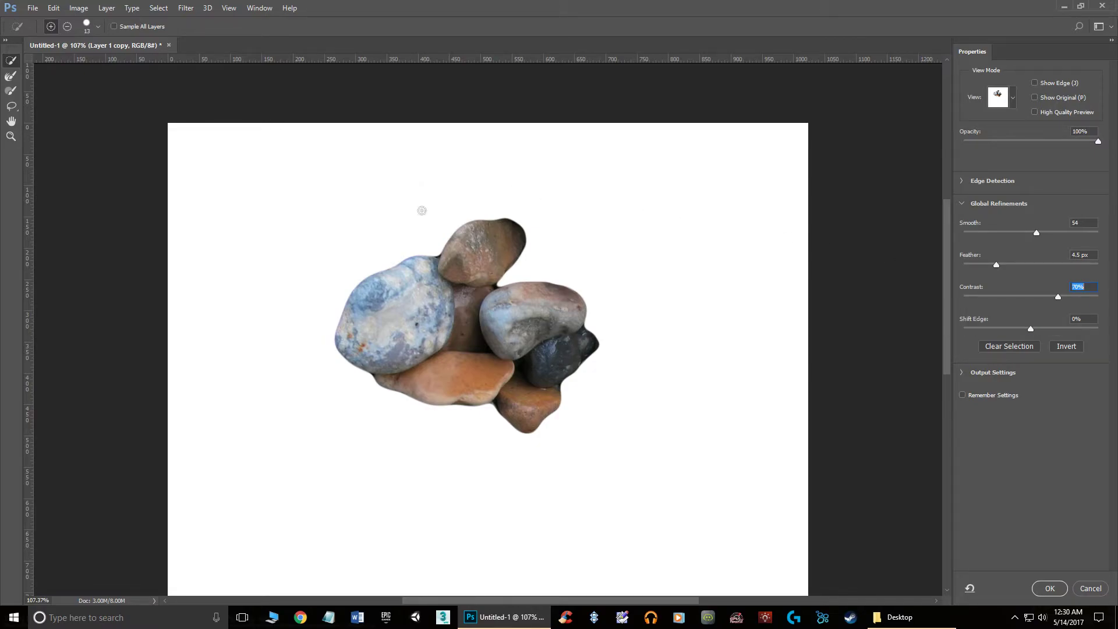
mouse_move(416, 254)
left_mouse_down()
mouse_move(351, 283)
mouse_move(331, 325)
mouse_move(362, 372)
mouse_move(406, 399)
mouse_move(464, 405)
mouse_move(514, 434)
left_mouse_up()
mouse_move(1032, 328)
left_mouse_down()
mouse_move(976, 324)
mouse_move(1031, 334)
left_mouse_up()
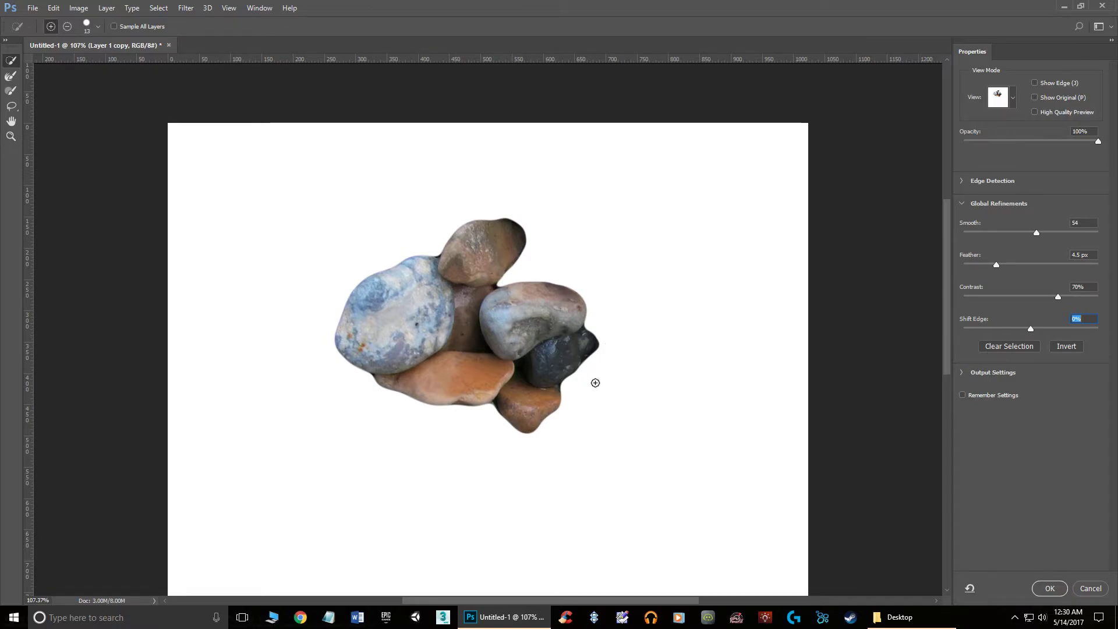
mouse_move(1031, 330)
left_mouse_down()
mouse_move(1113, 338)
mouse_move(1031, 330)
left_mouse_up()
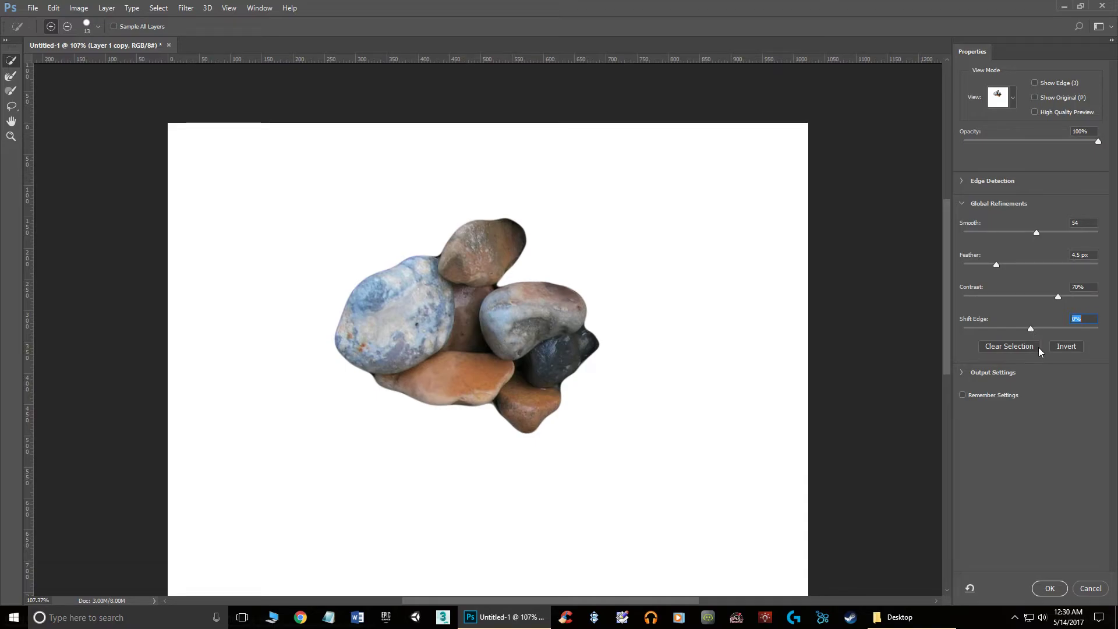
left_click(962, 182)
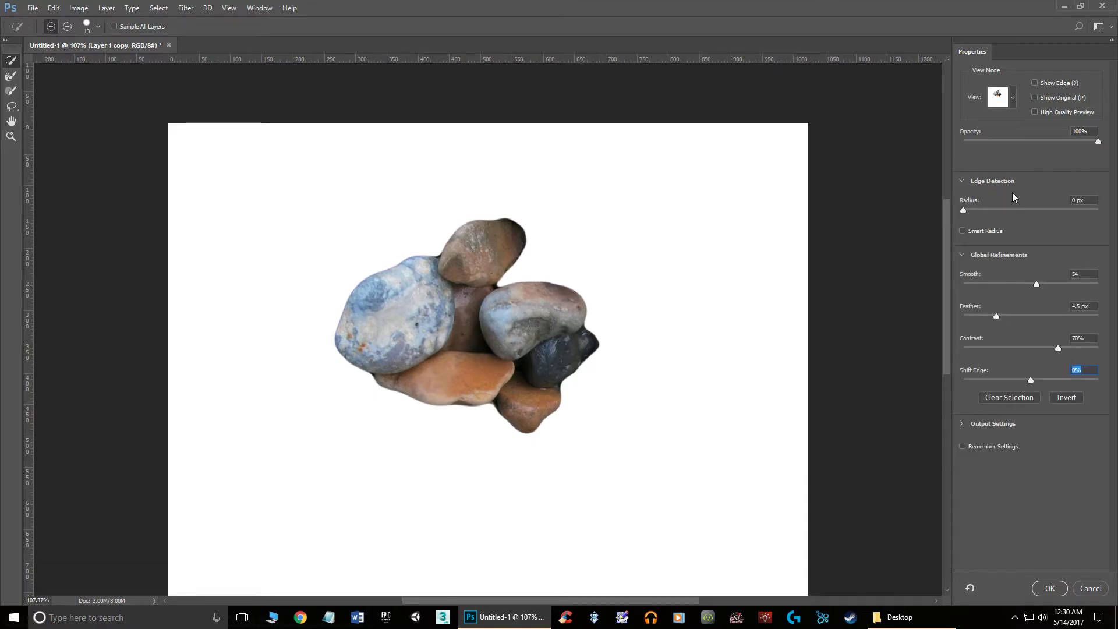
left_click(964, 448)
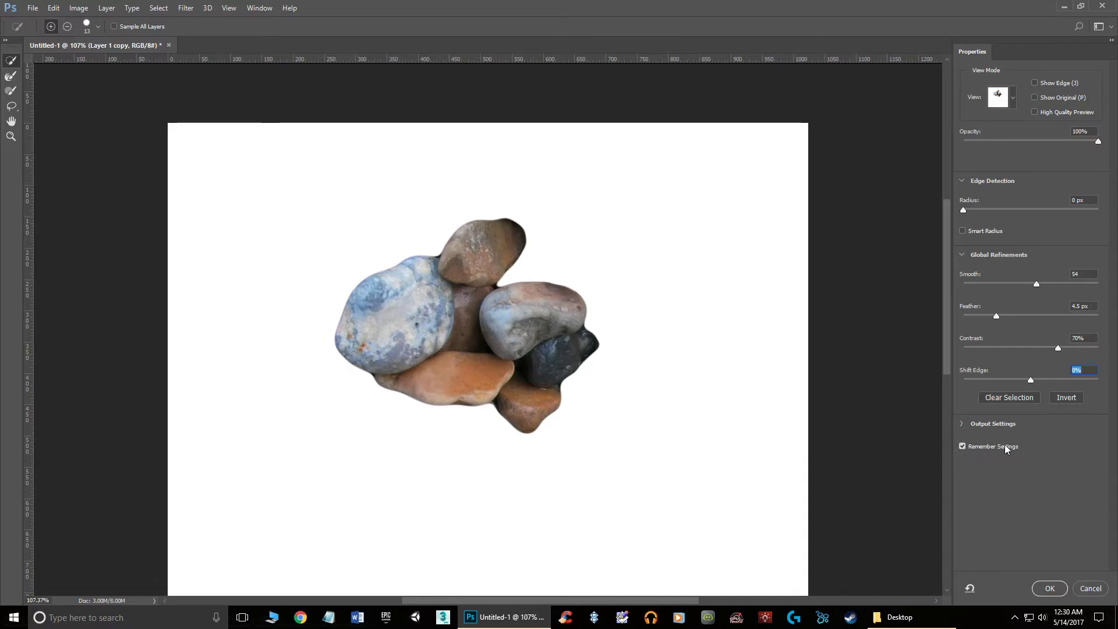
Apply the Select and Mask refinement, then briefly hide and reshow Layer 1 copy
left_click(1049, 589)
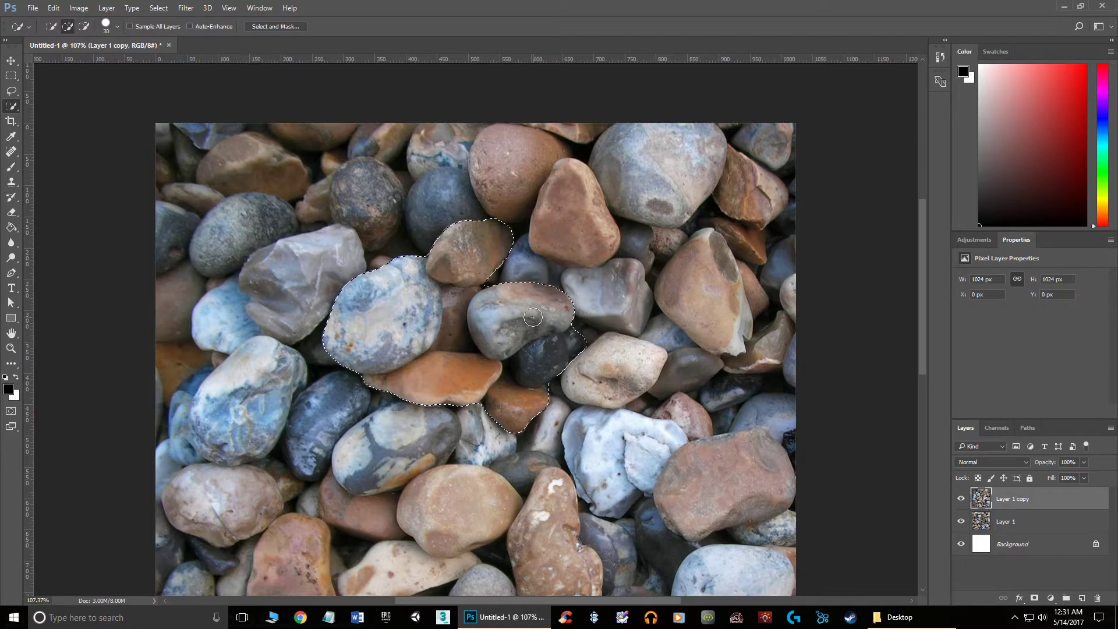
left_click(1044, 520)
left_click(961, 498)
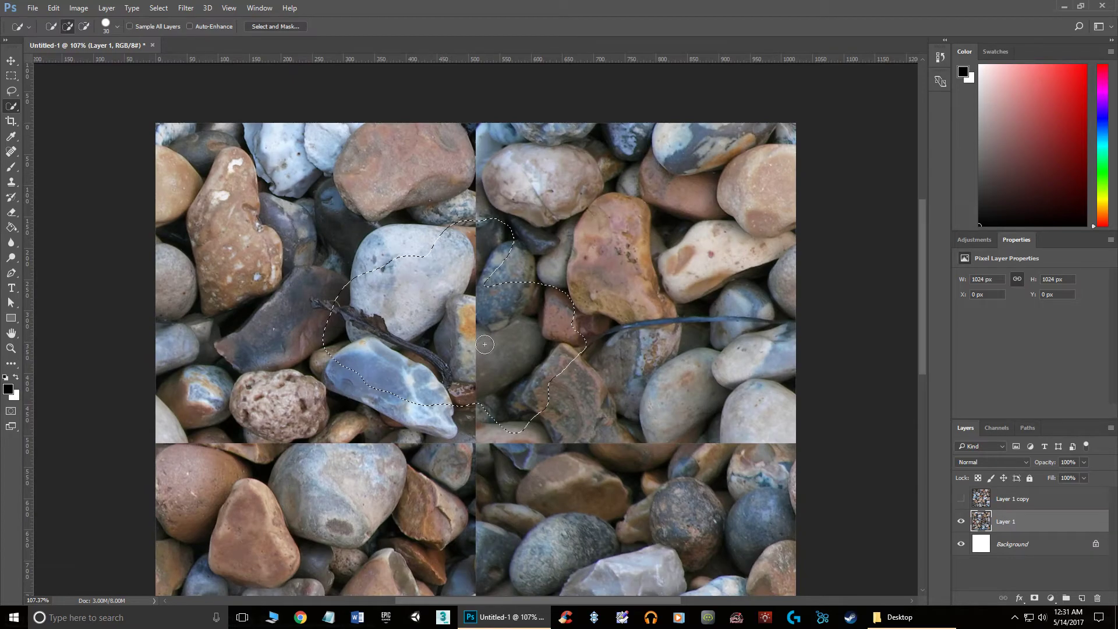
left_click(961, 499)
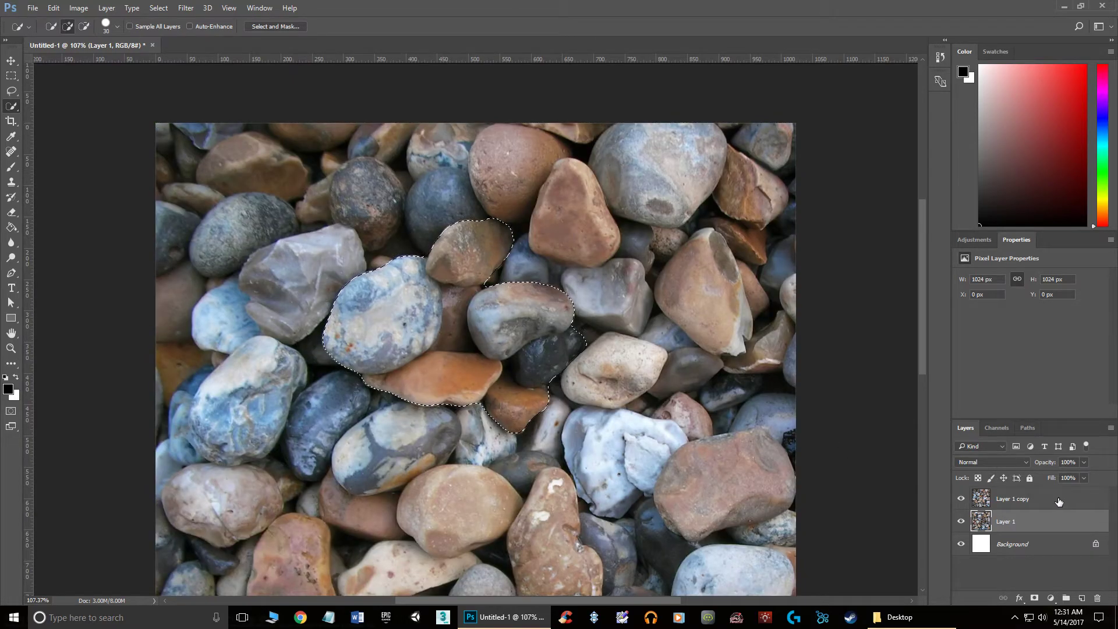
Copy the selected rock cluster onto new Layer 2 and hide Layer 1 copy
left_click(1025, 498)
key("ctrl+j")
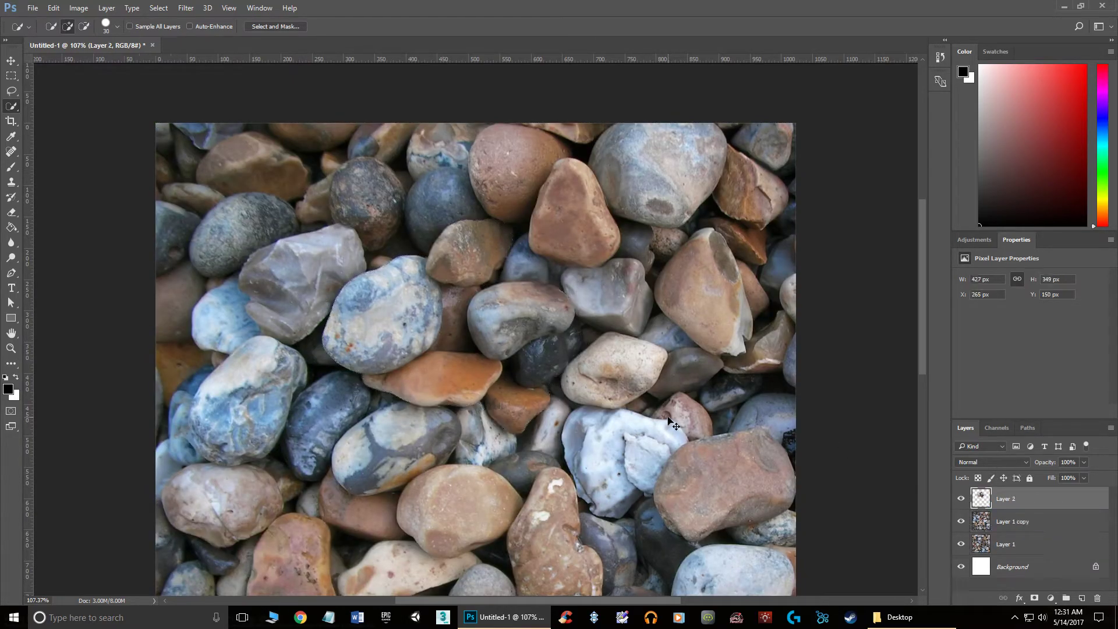
left_click(961, 521)
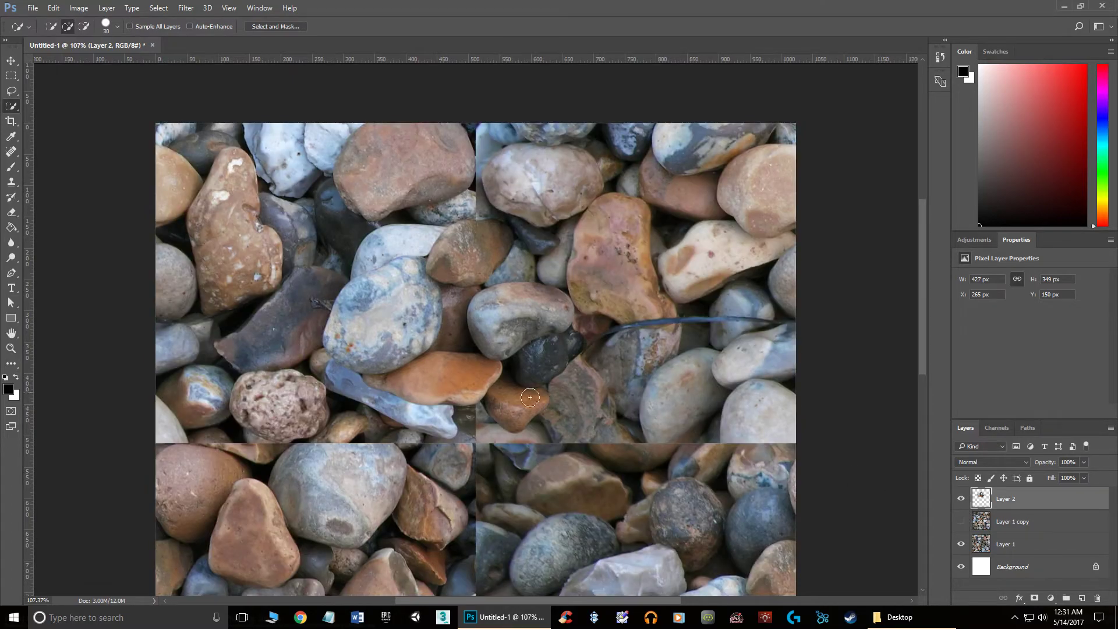
Move the Layer 2 rock patch over the left part of the horizontal seam
key("ctrl+minus")
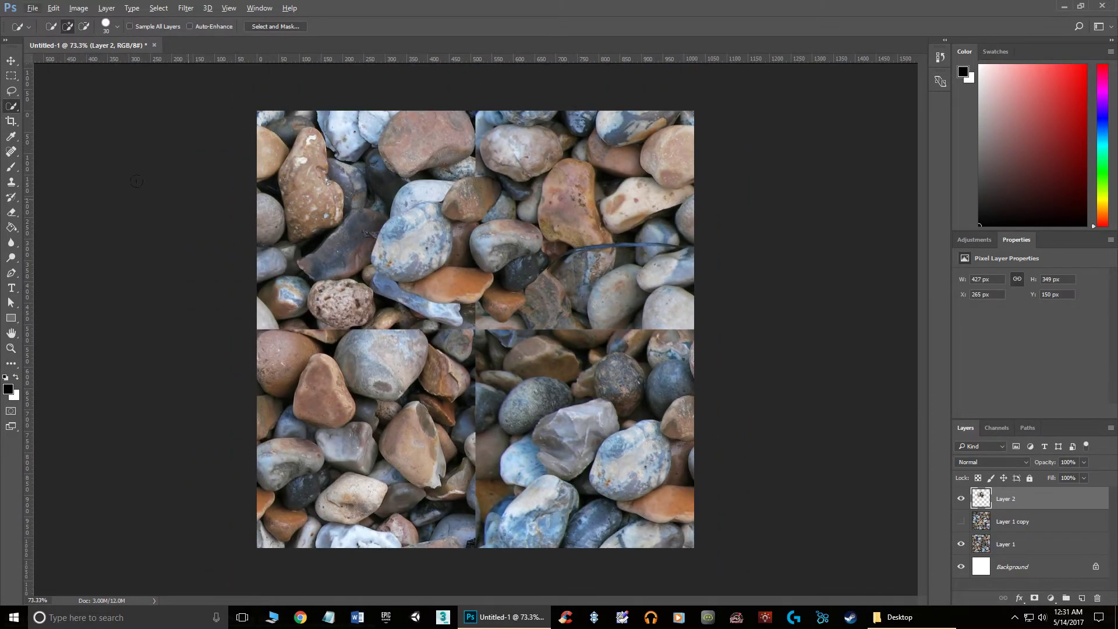
left_click(11, 60)
mouse_move(485, 237)
left_mouse_down()
mouse_move(385, 318)
mouse_move(372, 308)
mouse_move(395, 309)
mouse_move(331, 308)
mouse_move(342, 316)
left_mouse_up()
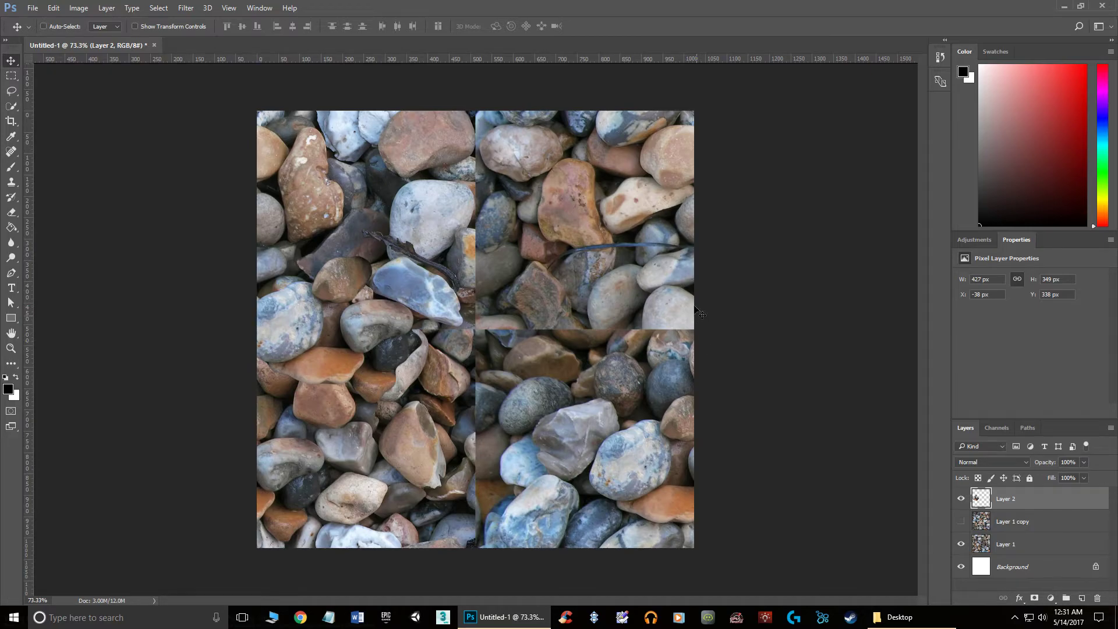
left_click_drag(300, 320, 351, 312)
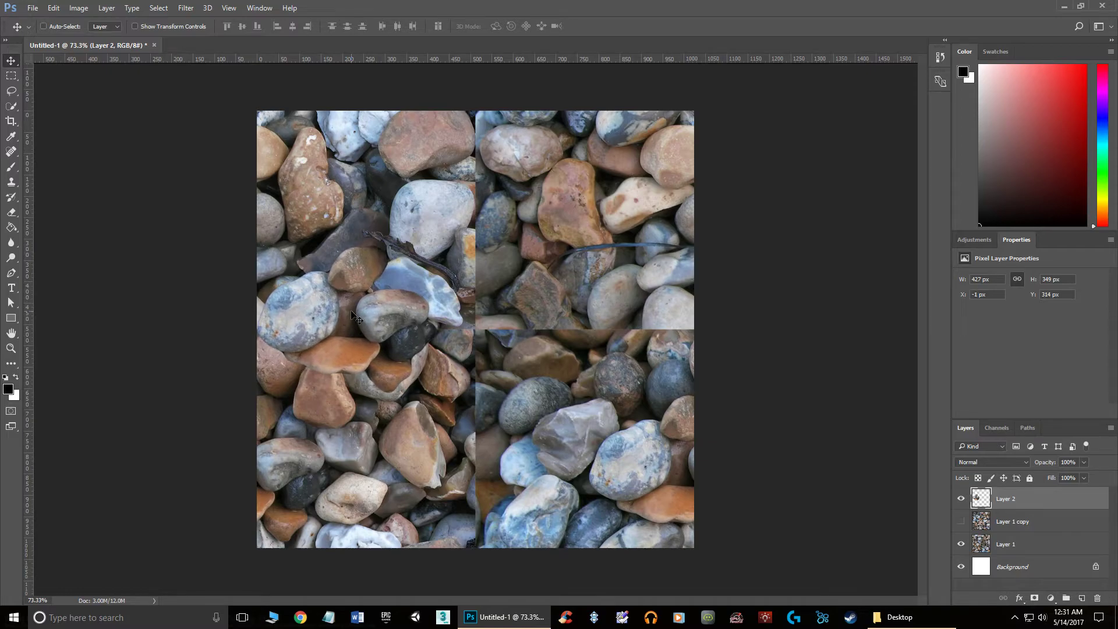
scroll(349, 311, "up", 5)
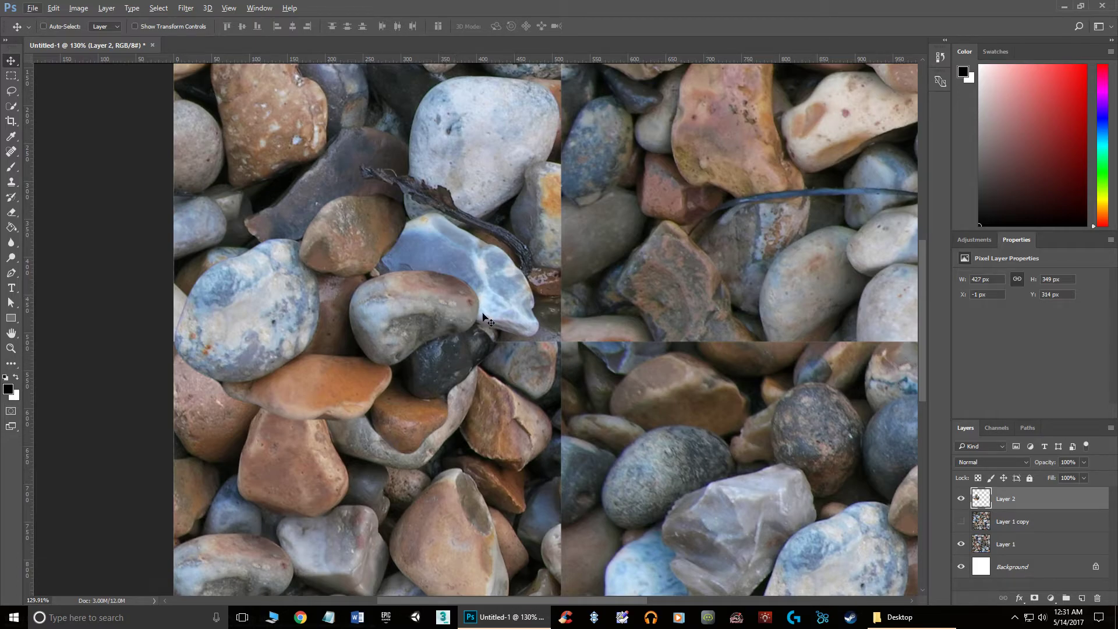
Open Layer 2's layer style and enable Drop Shadow
double_click(1061, 504)
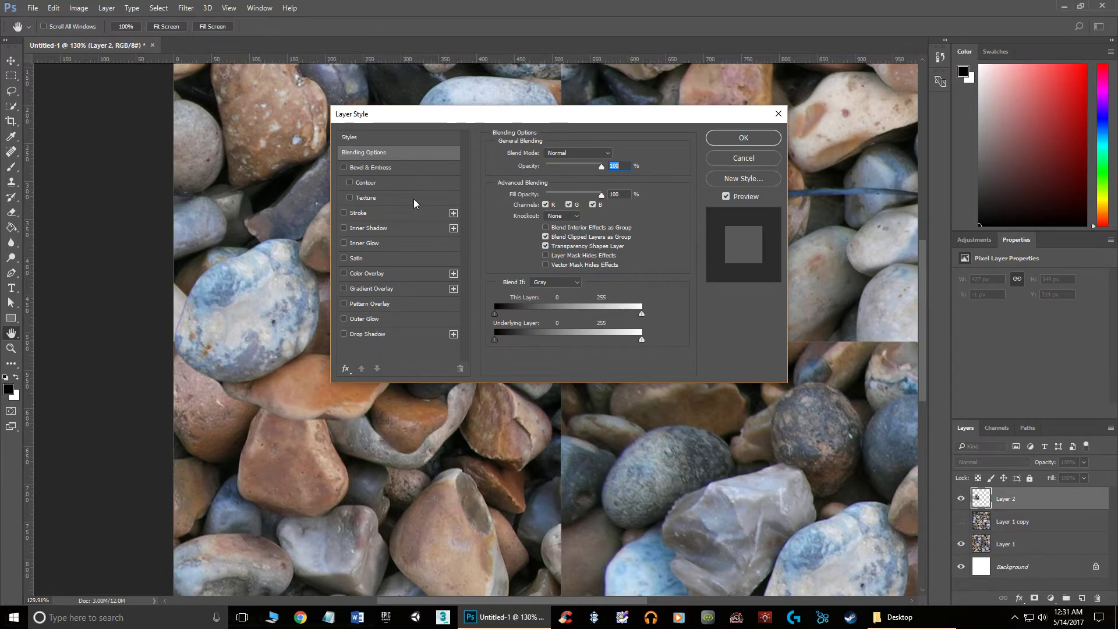
left_click_drag(437, 122, 513, 134)
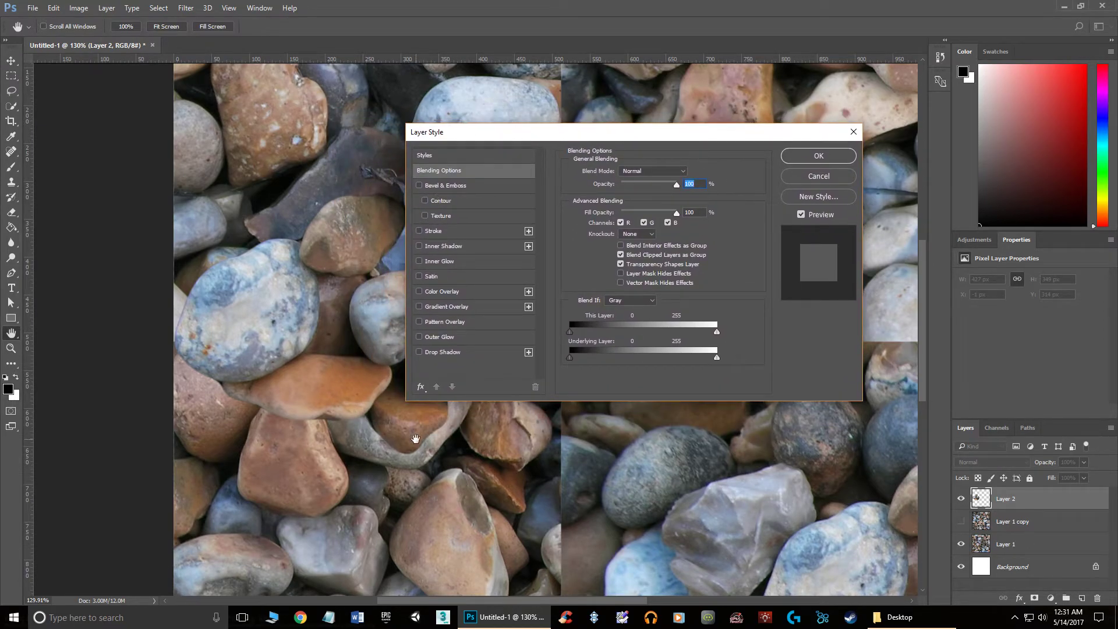
left_click(419, 351)
left_click_drag(547, 135, 722, 82)
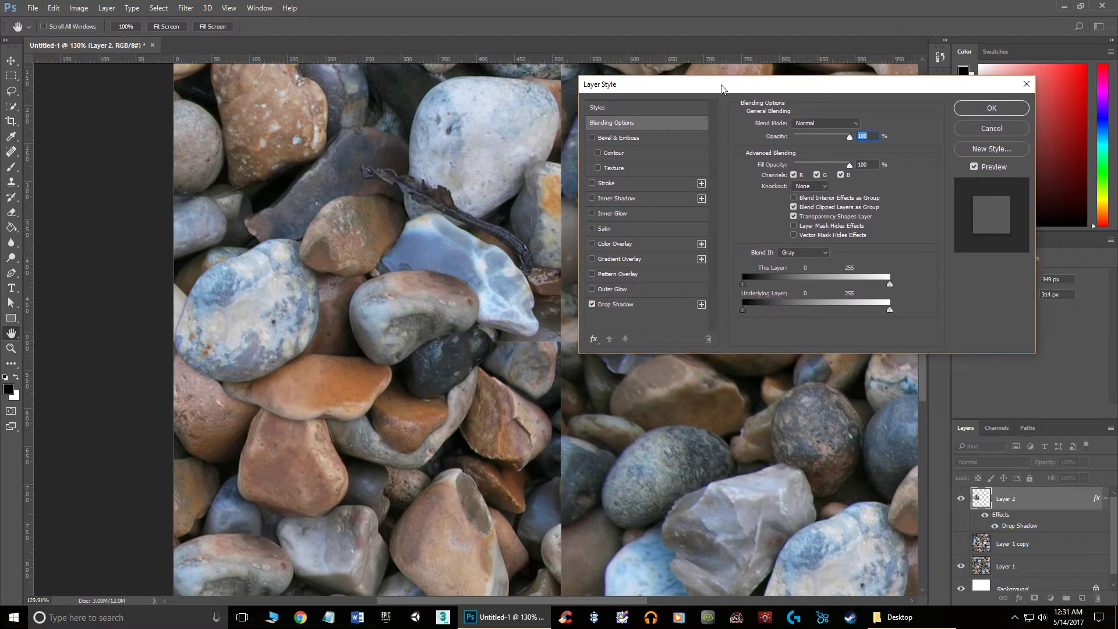
left_click(617, 299)
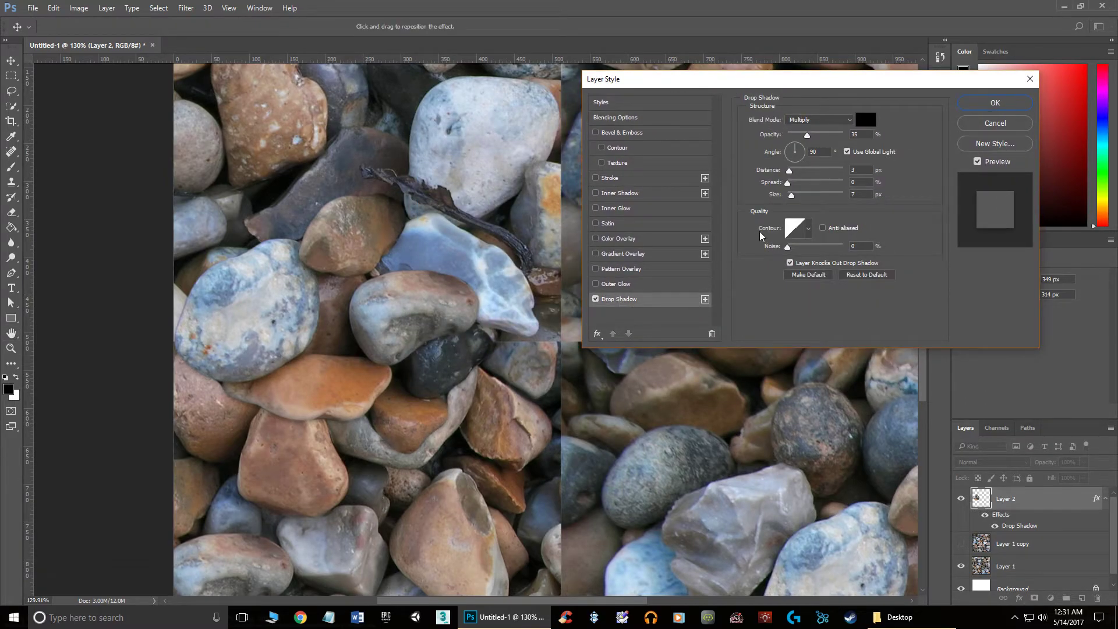
Set the drop shadow to 46% opacity, 11 px distance, 10 px size and accept it
left_click_drag(789, 173, 793, 199)
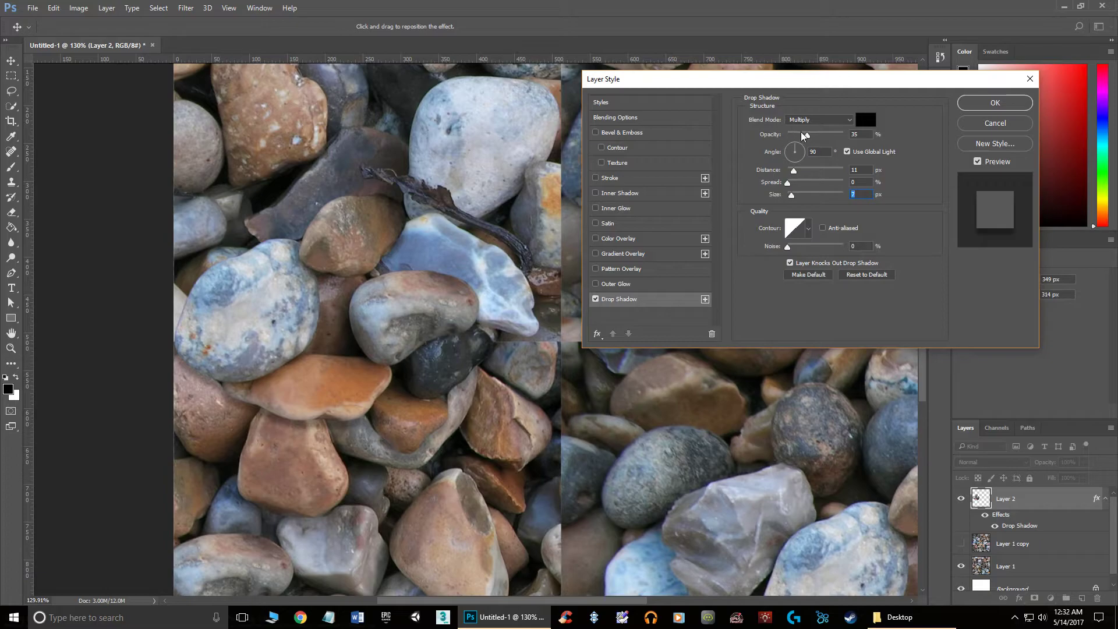
left_click_drag(807, 138, 809, 140)
left_click_drag(814, 139, 815, 138)
left_click_drag(791, 195, 794, 198)
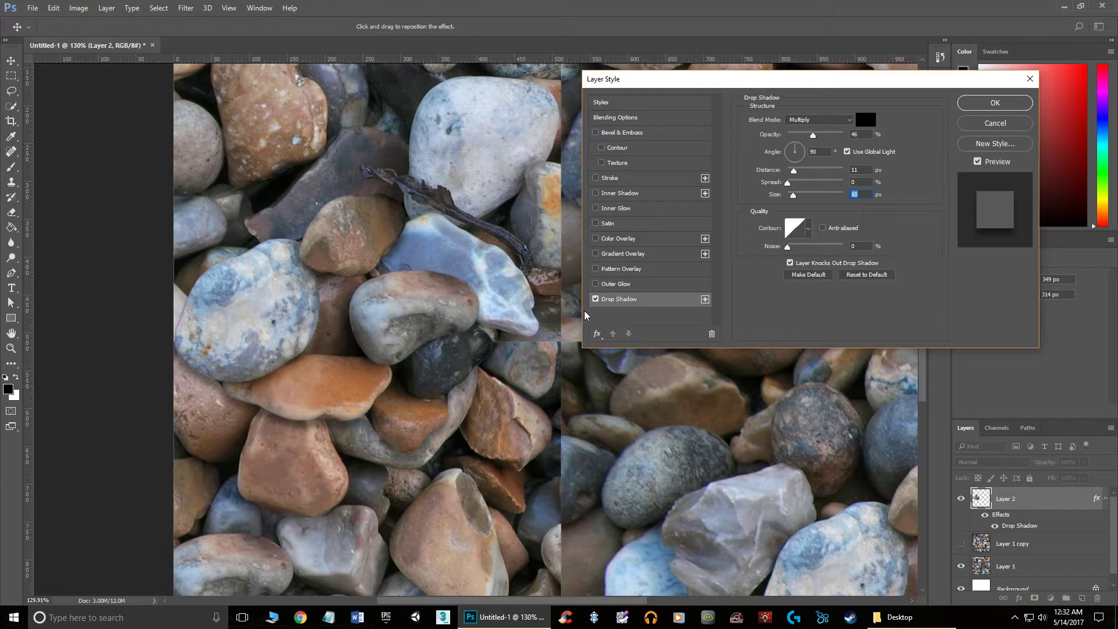
left_click(596, 299)
left_click(596, 298)
left_click(596, 299)
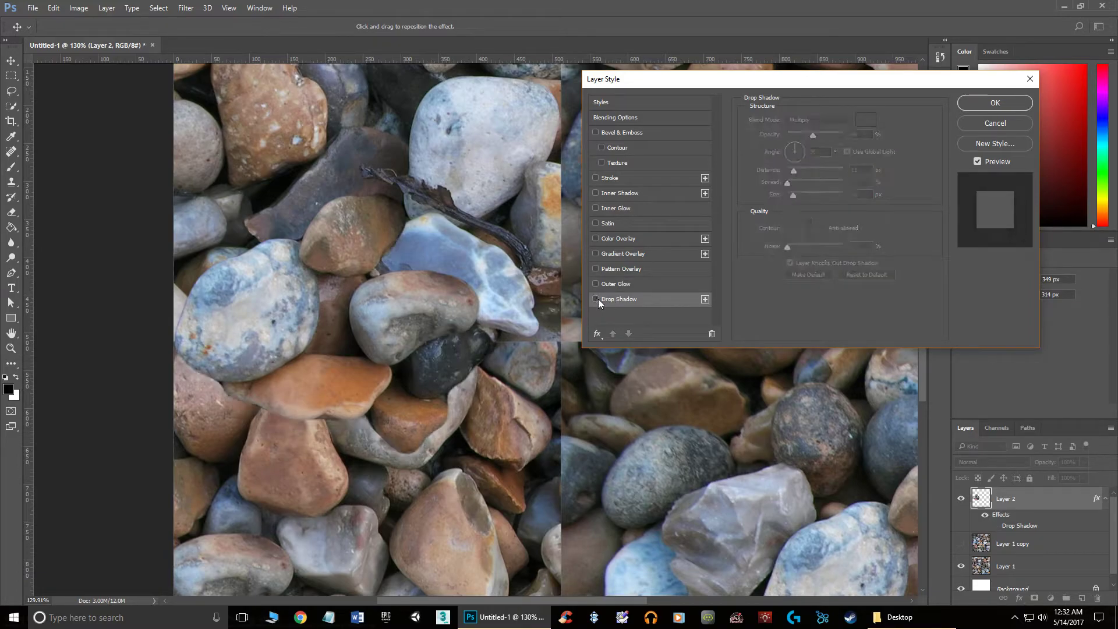
left_click(596, 299)
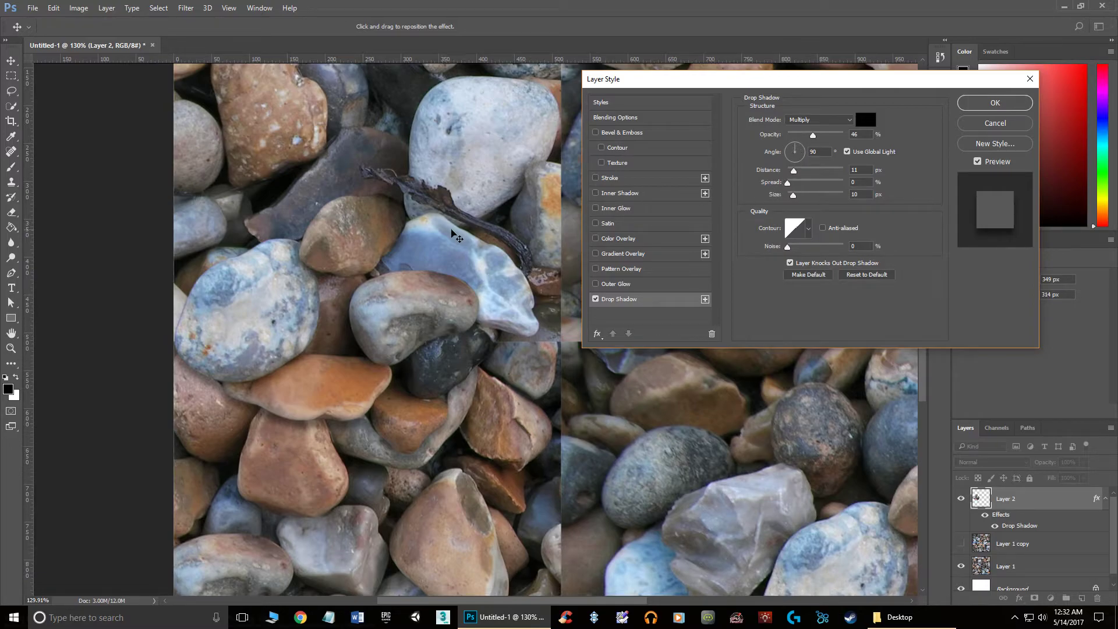
left_click(995, 103)
scroll(442, 382, "down", 3)
Move a rock-patch copy to the right, then undo the extra pebble-tile copies
scroll(443, 387, "down", 1)
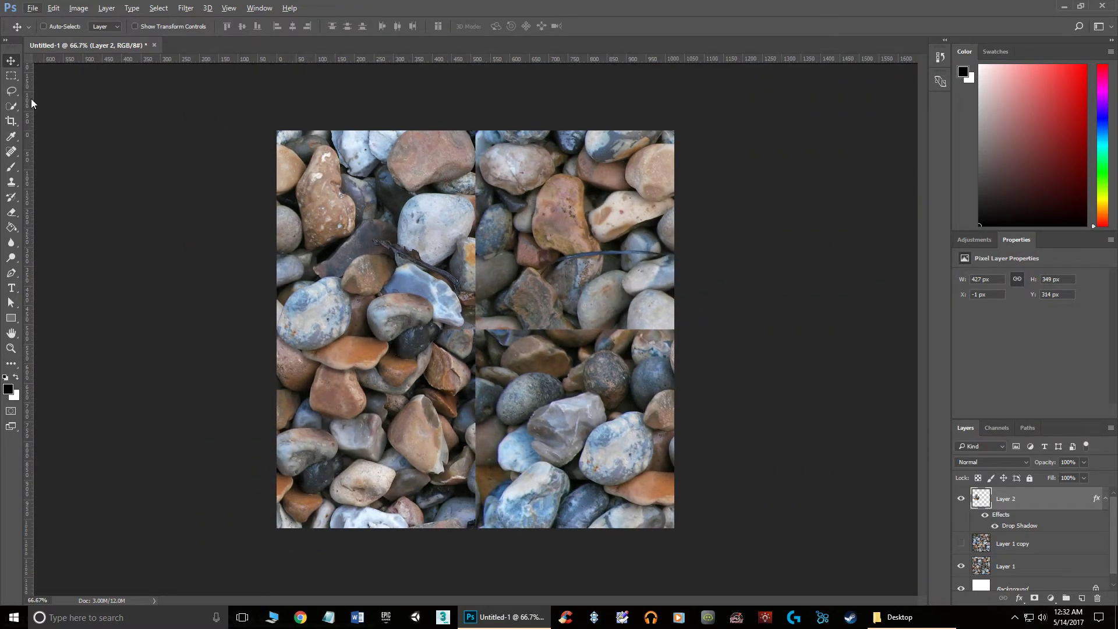
left_click_drag(382, 338, 486, 234)
key("ctrl+j")
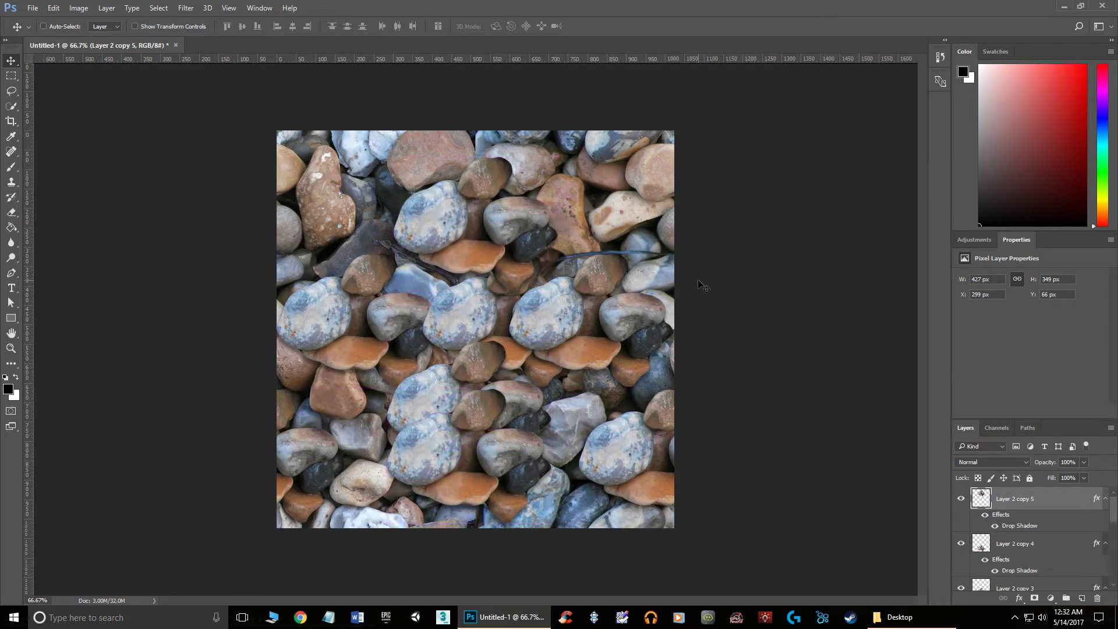
key("ctrl+alt+z")
key("ctrl+alt+z")
key("ctrl+alt+z")
key("ctrl+alt+z")
key("ctrl+alt+z")
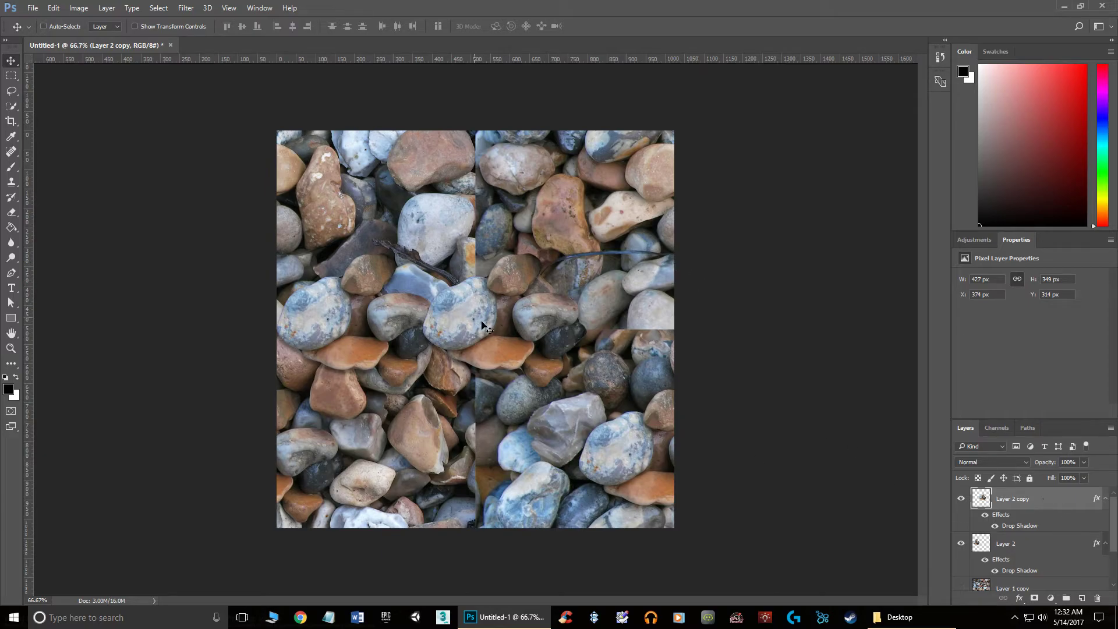
Shrink the Layer 2 copy tile to about 94%, rotate it and shift it into position
left_click_drag(496, 327, 570, 335)
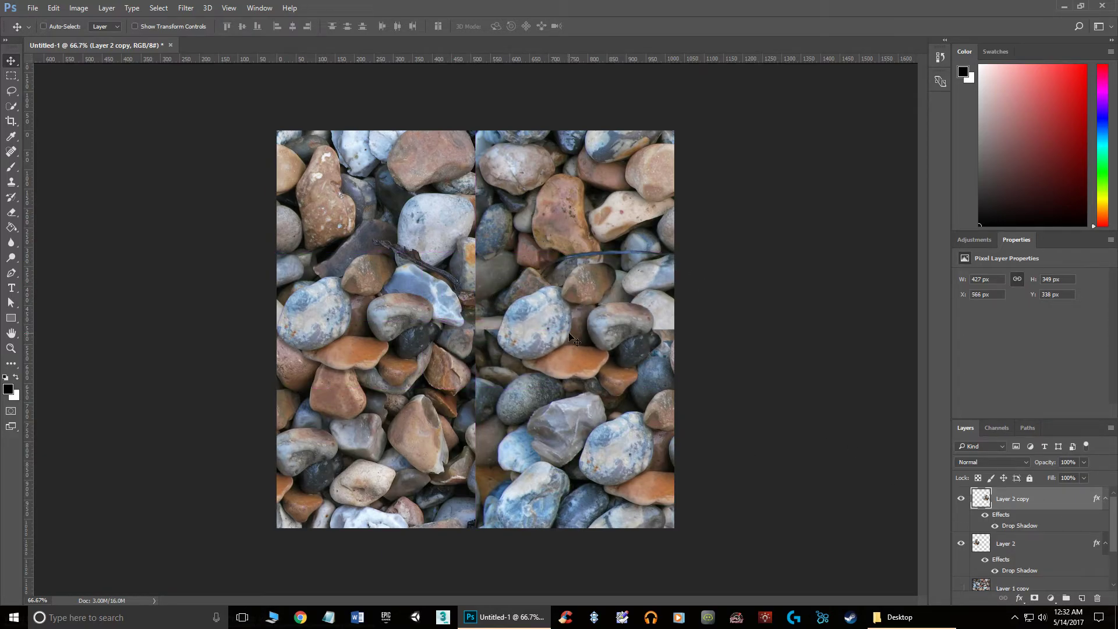
key("ctrl+t")
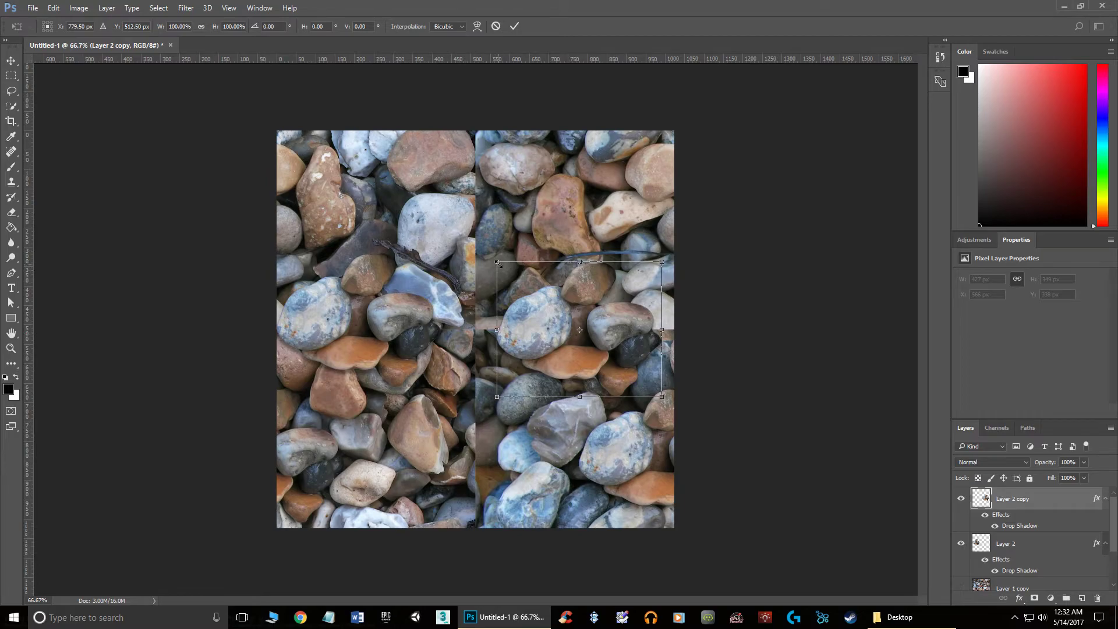
left_click_drag(500, 265, 518, 244)
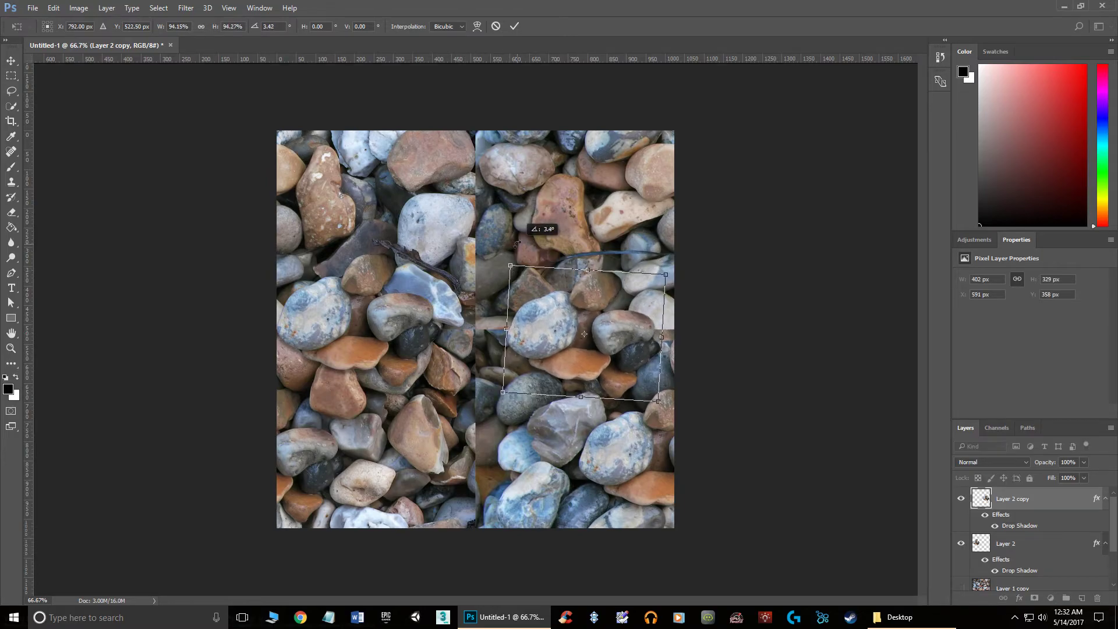
left_click_drag(618, 291, 530, 292)
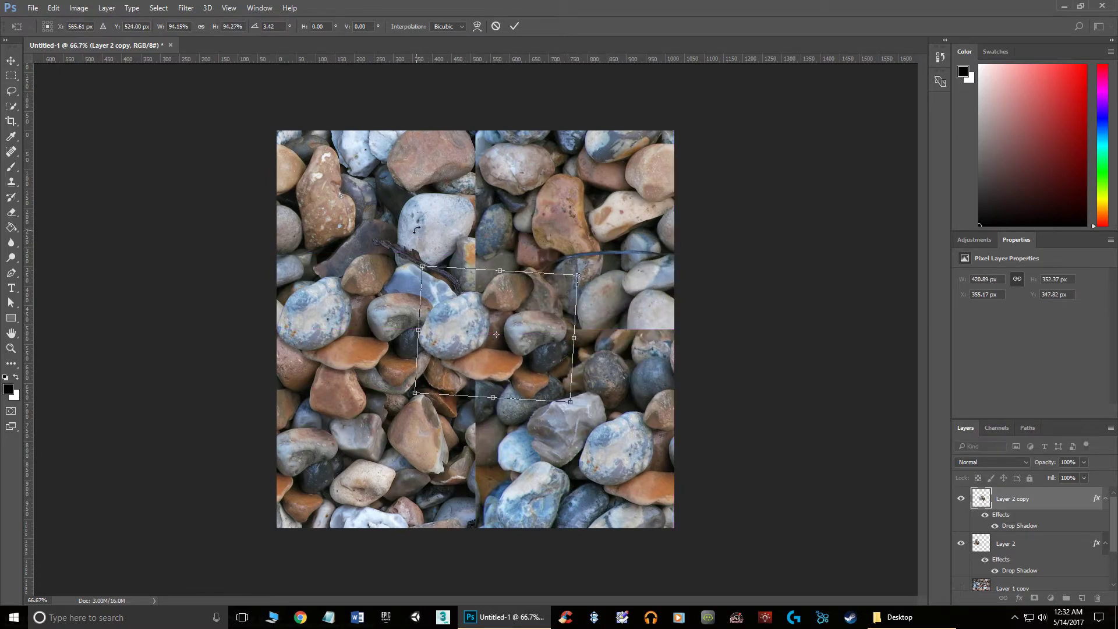
left_click_drag(417, 228, 542, 172)
left_click_drag(482, 350, 504, 314)
key("Return")
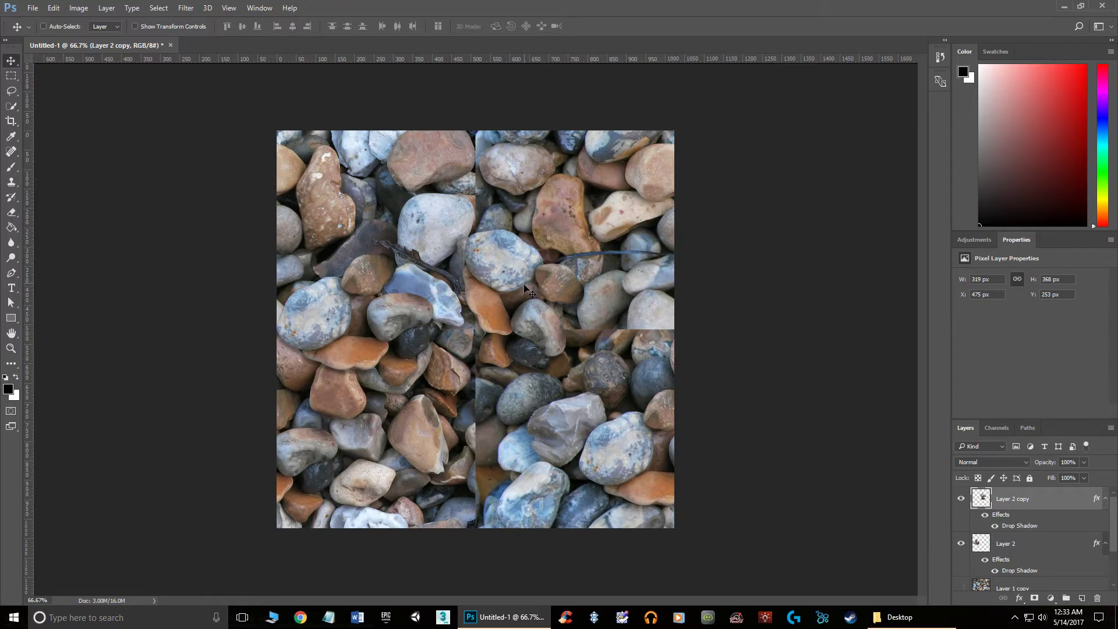
Reposition the tile lower-left with a slight extra rotation over the lower vertical seam
left_click_drag(525, 287, 584, 297)
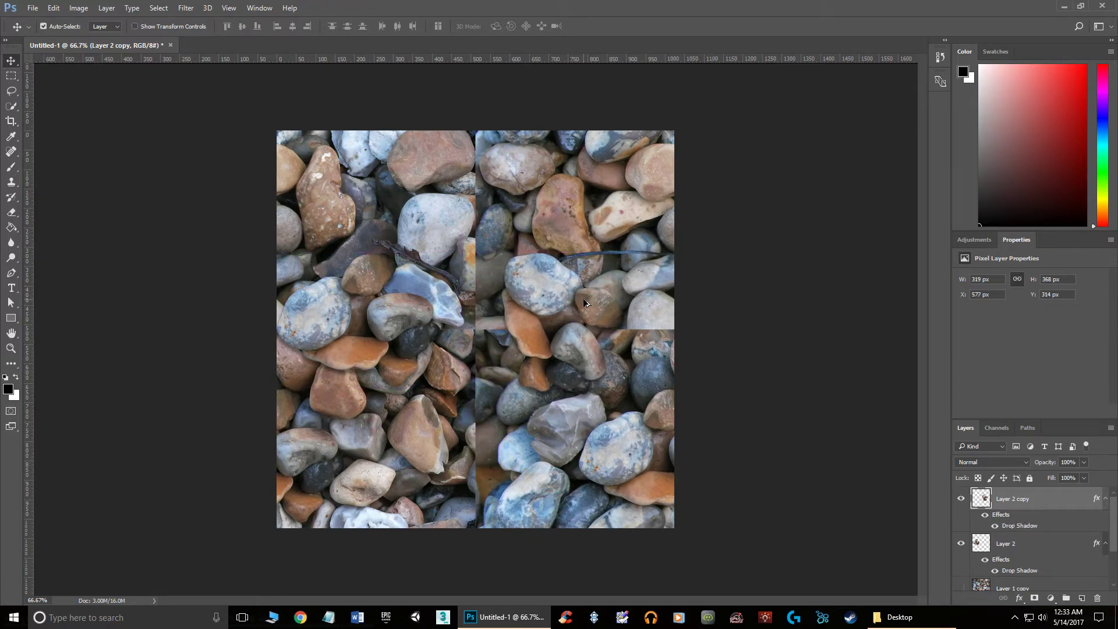
left_click_drag(601, 326, 568, 374)
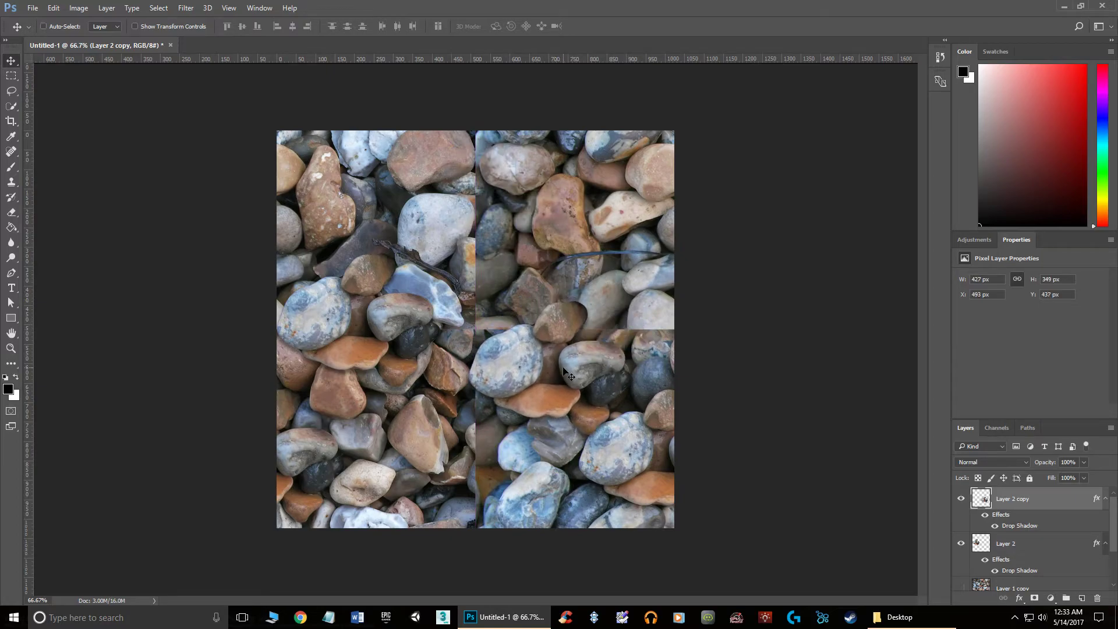
key("ctrl+t")
left_click_drag(494, 267, 477, 275)
key("Escape")
left_click_drag(526, 367, 452, 451)
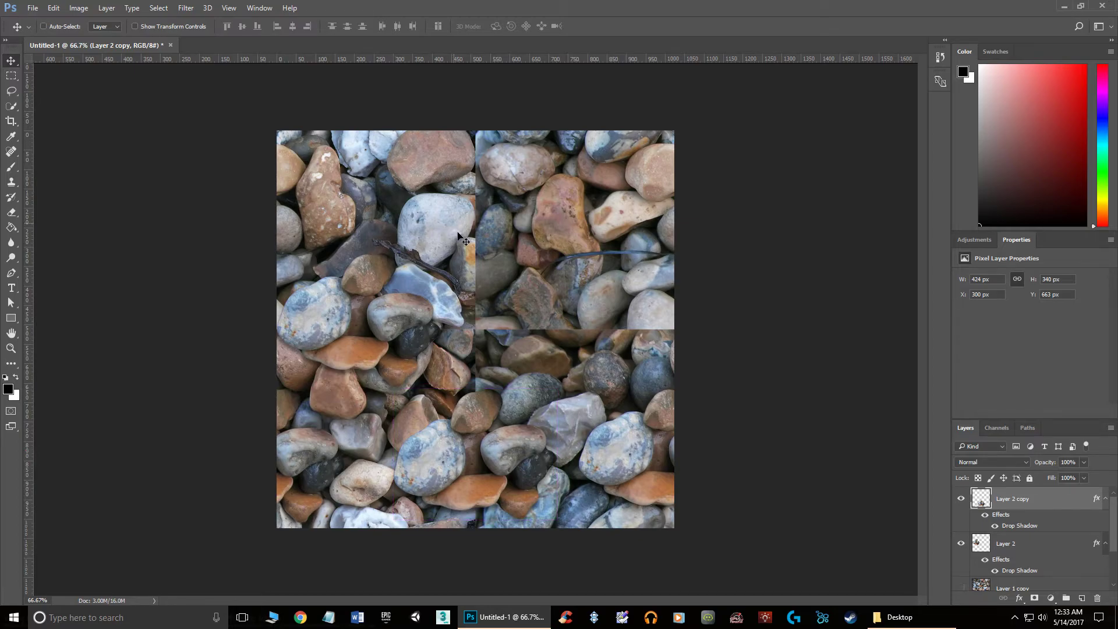
scroll(1035, 527, "down", 3)
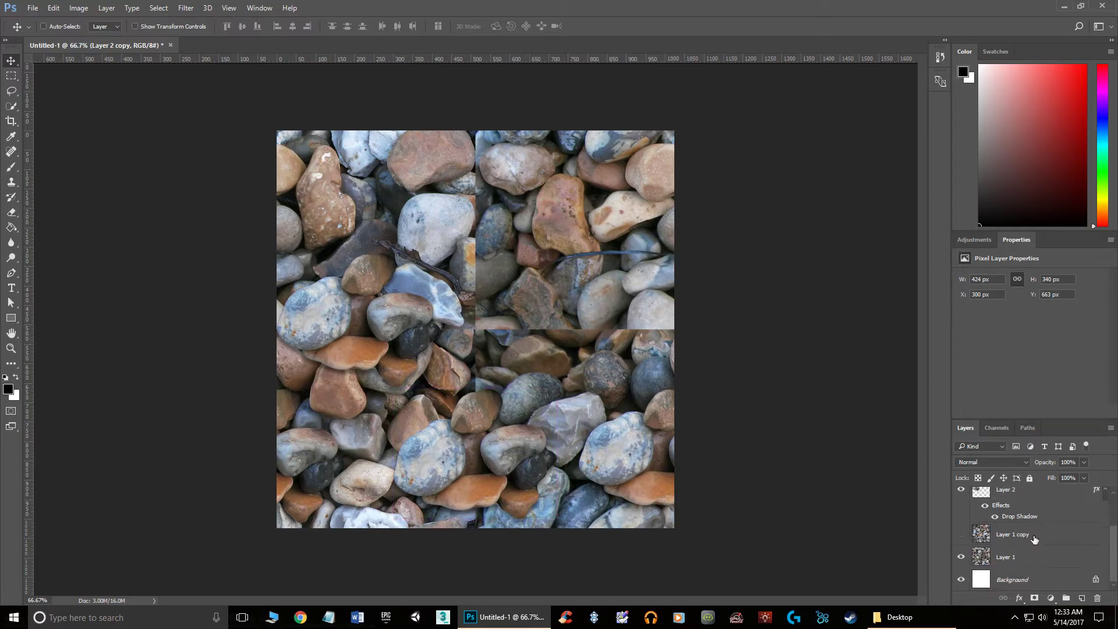
Show Layer 1 copy and drag it to the top of the layer stack
left_click(961, 535)
left_click(1013, 535)
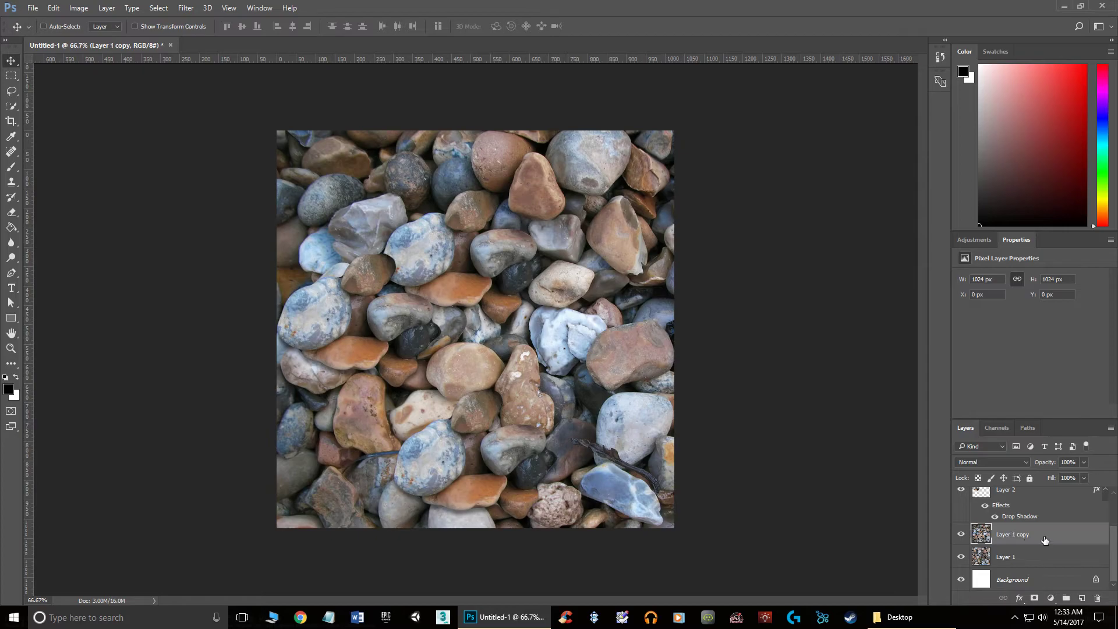
scroll(1031, 512, "up", 3)
left_click_drag(1040, 485, 1035, 491)
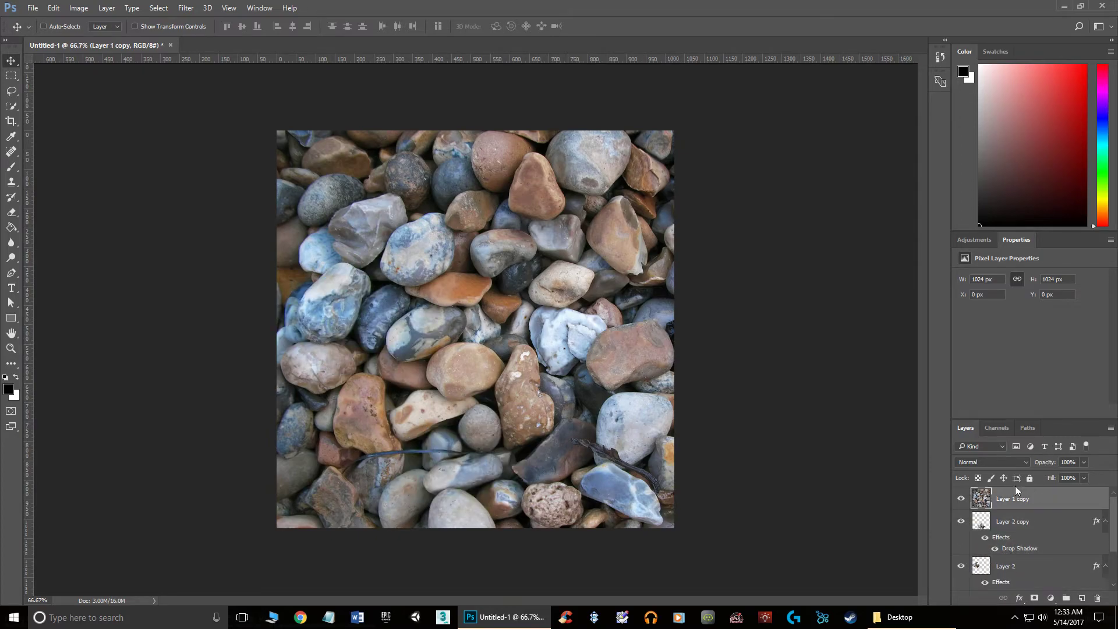
scroll(553, 301, "up", 2)
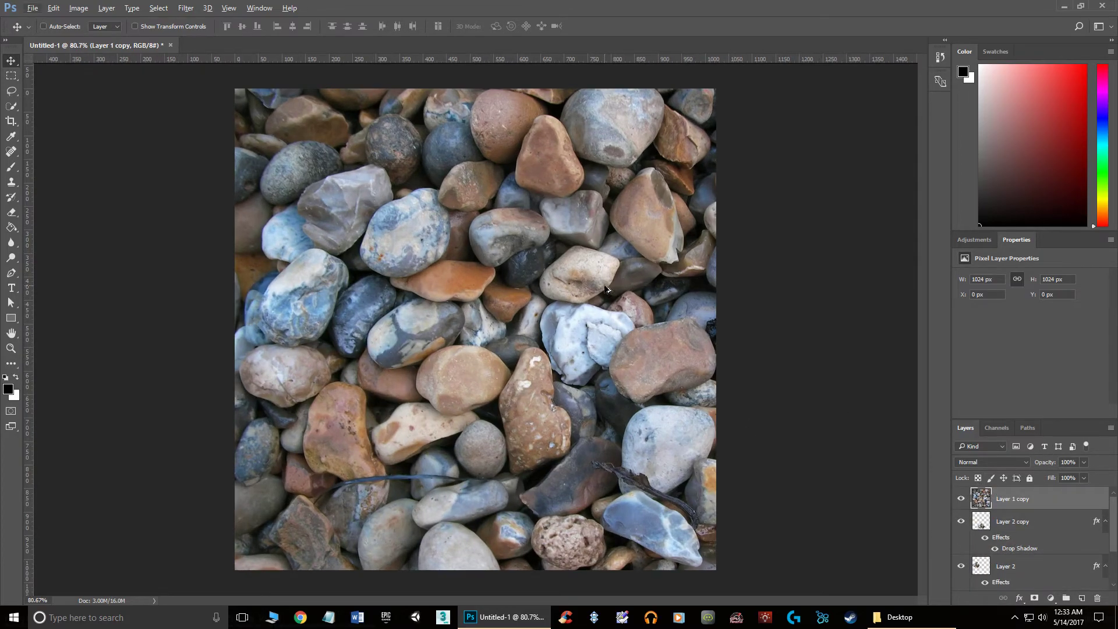
Quick-select four central pebbles, trim stray areas, and refine the edges in Select and Mask
left_click(17, 106)
mouse_move(536, 420)
left_mouse_down()
mouse_move(524, 397)
mouse_move(446, 412)
mouse_move(524, 478)
mouse_move(449, 475)
left_mouse_up()
key("alt")
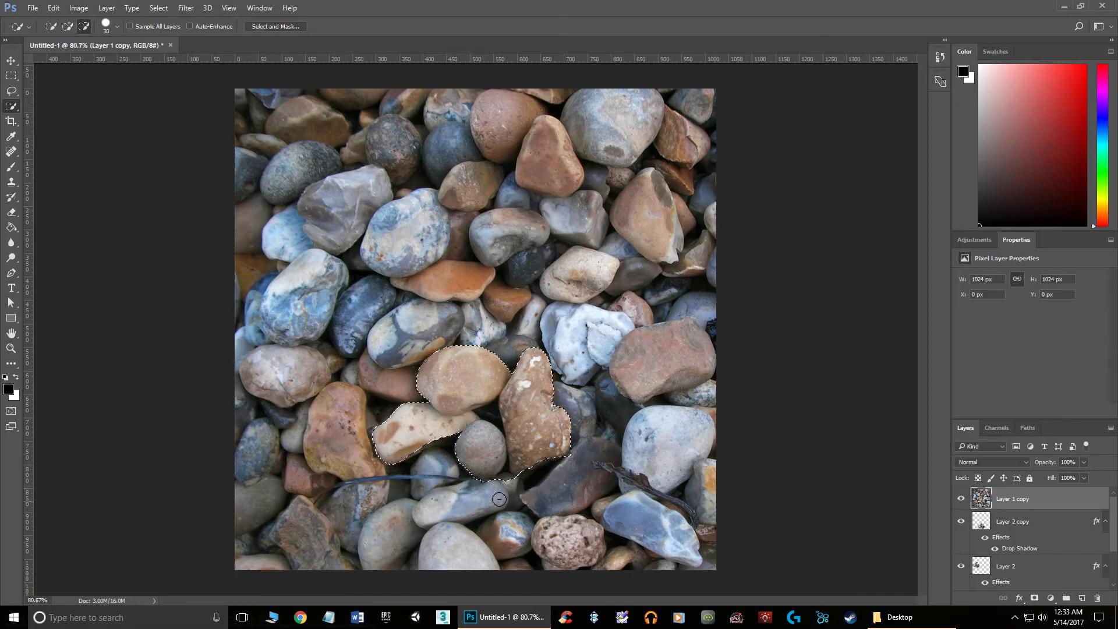
scroll(507, 482, "up", 5)
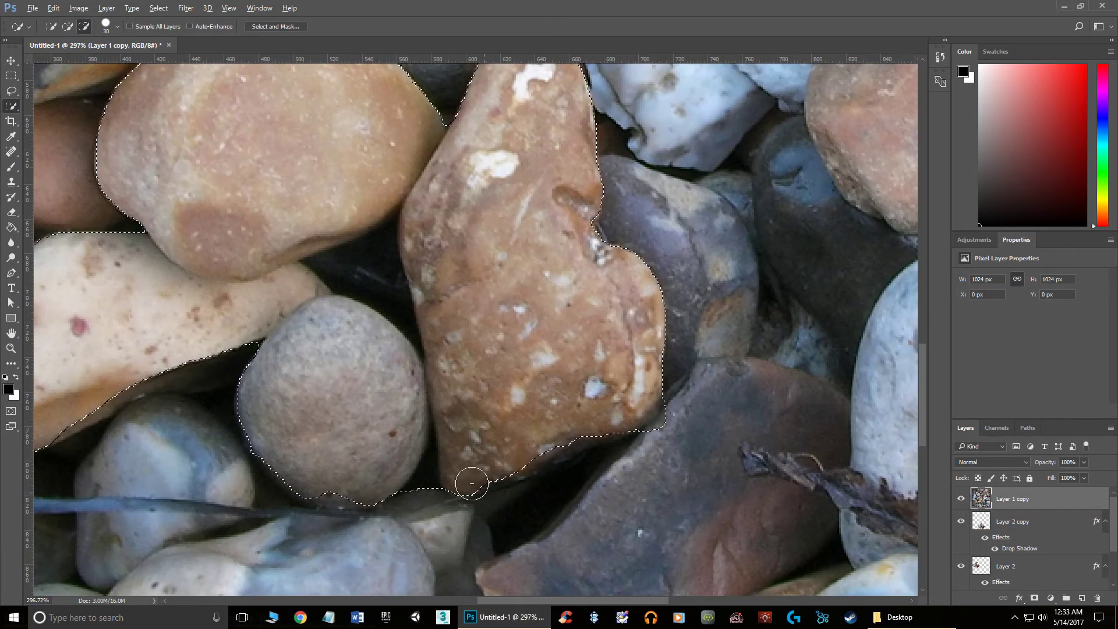
key("bracketleft")
key("bracketleft")
key("bracketleft")
key("bracketleft")
key("bracketleft")
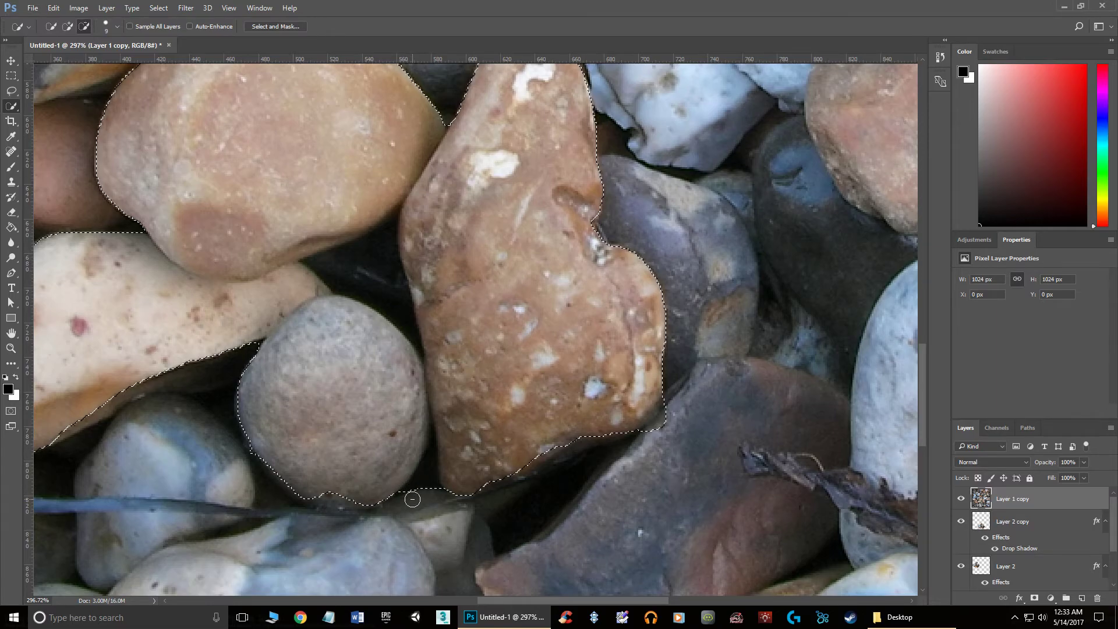
left_click_drag(412, 499, 426, 476)
left_click(463, 459)
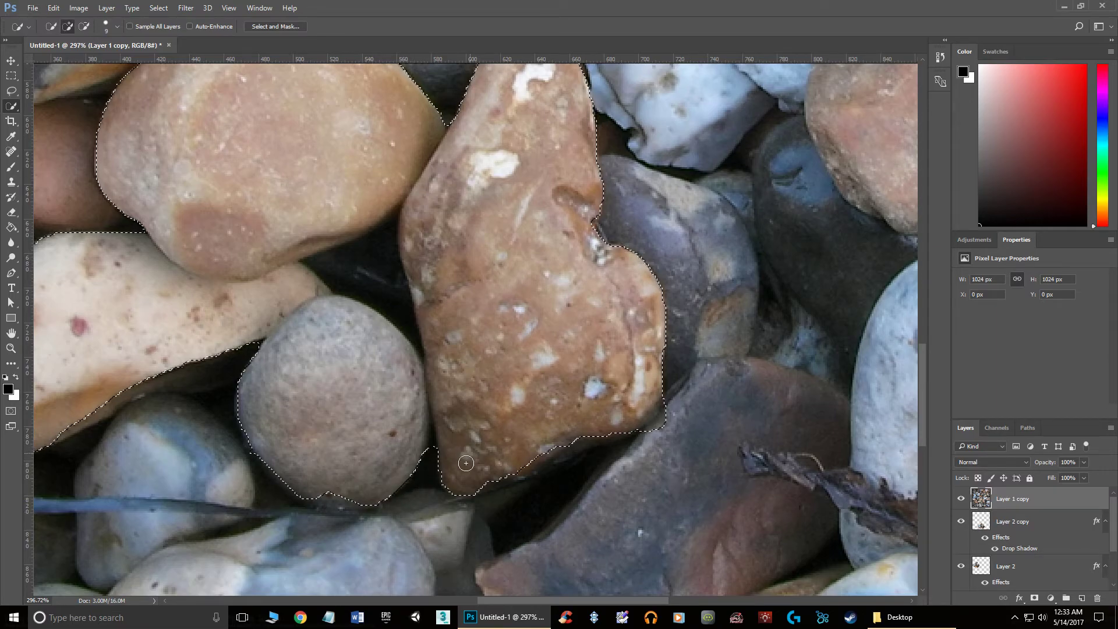
scroll(531, 333, "down", 4)
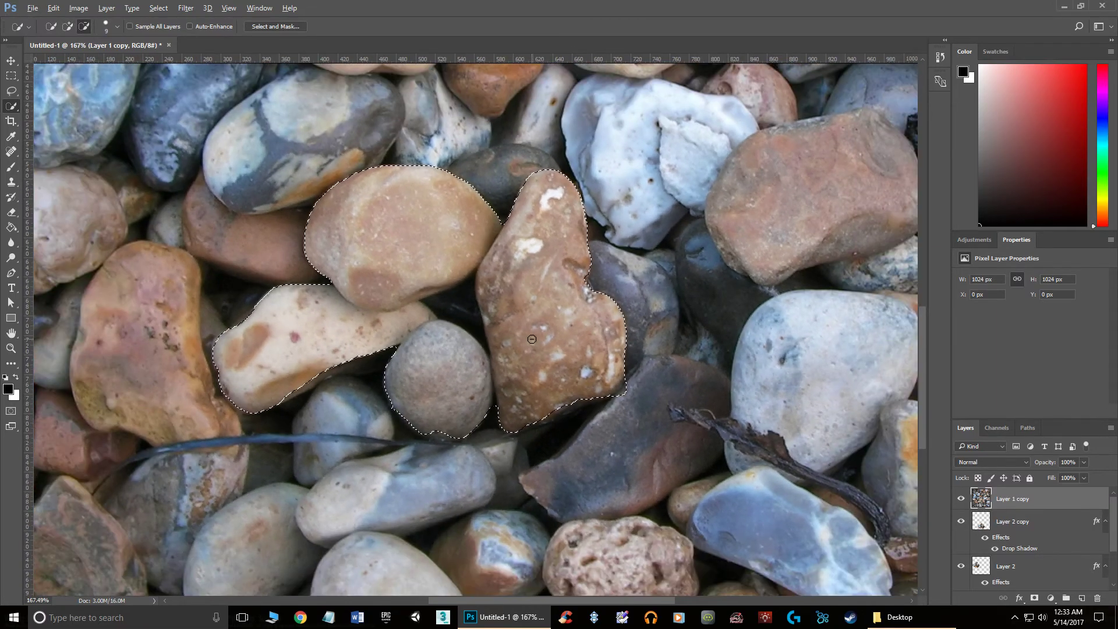
scroll(531, 333, "down", 1)
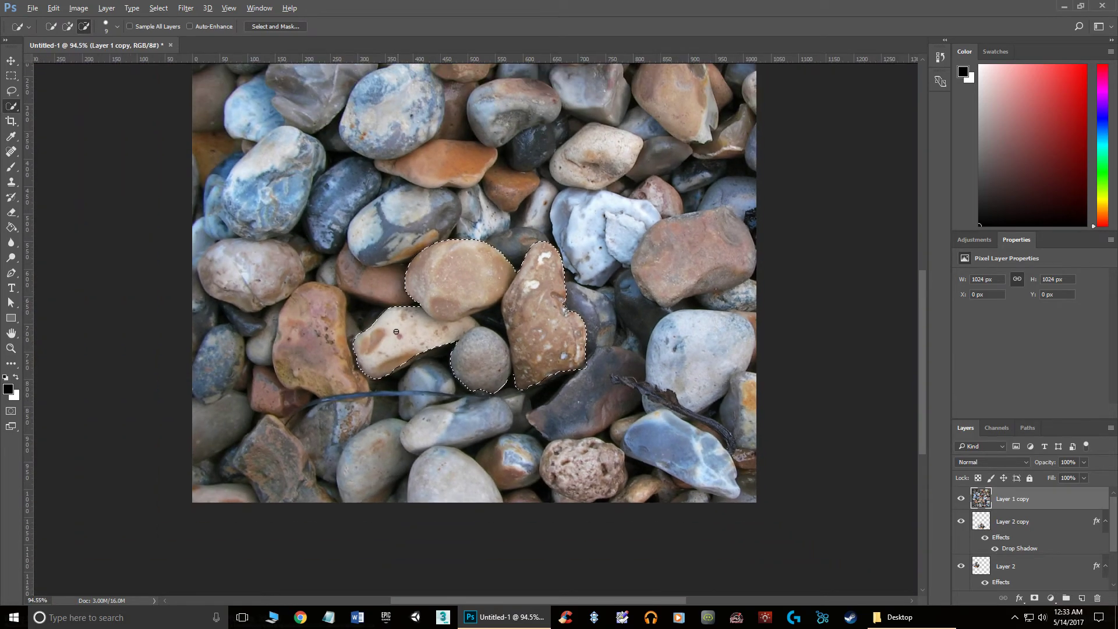
left_click(262, 26)
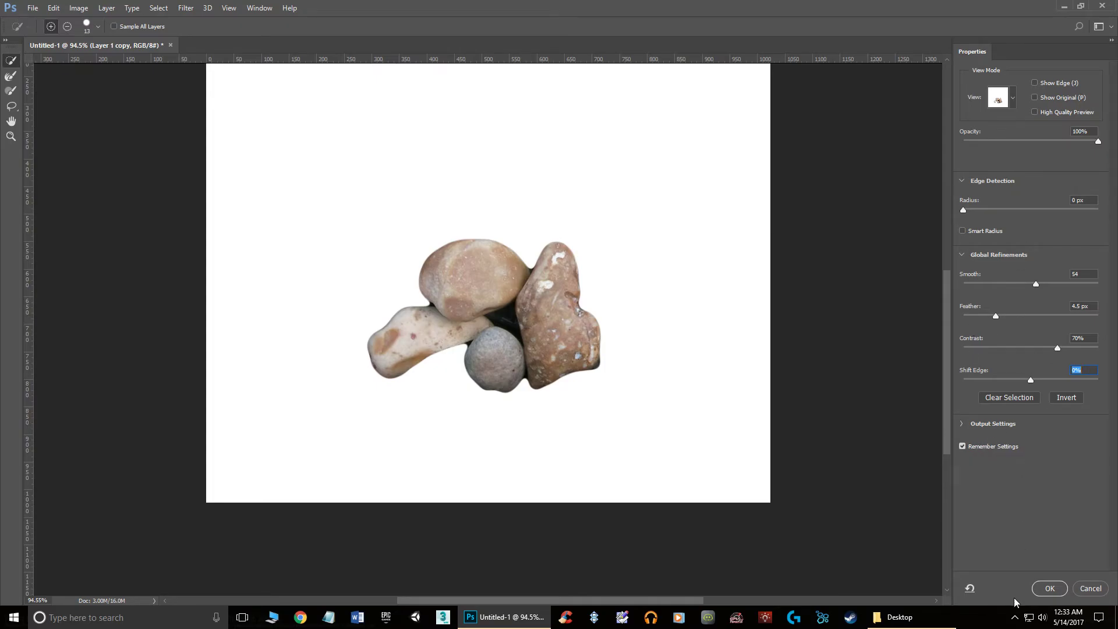
left_click(1051, 589)
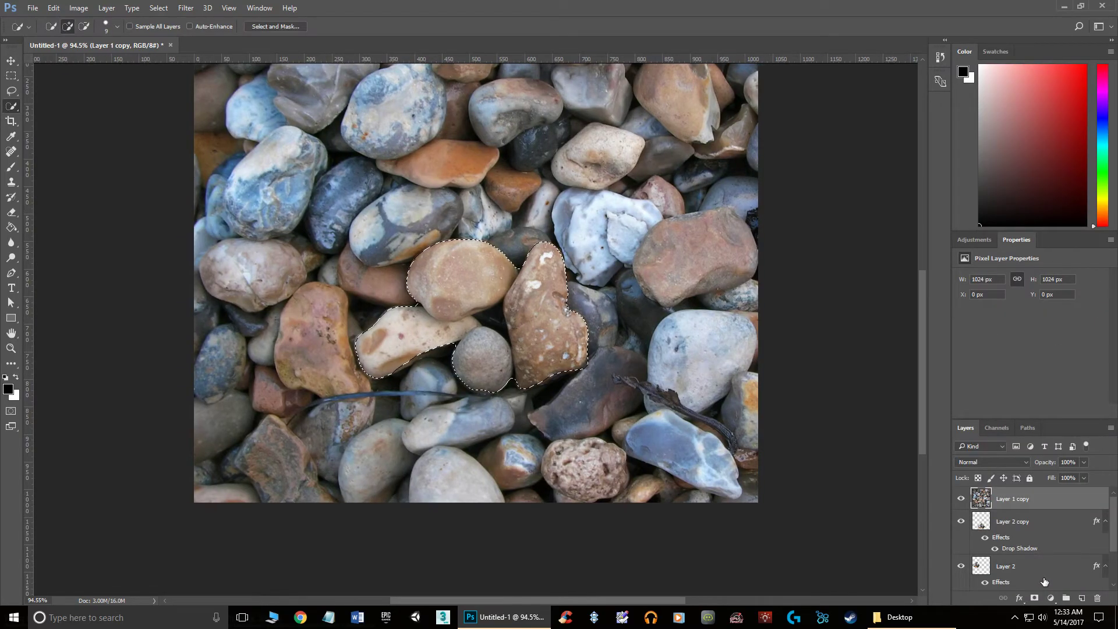
Copy the selected pebbles to a new Layer 3 and hide Layer 1 copy
key("ctrl+j")
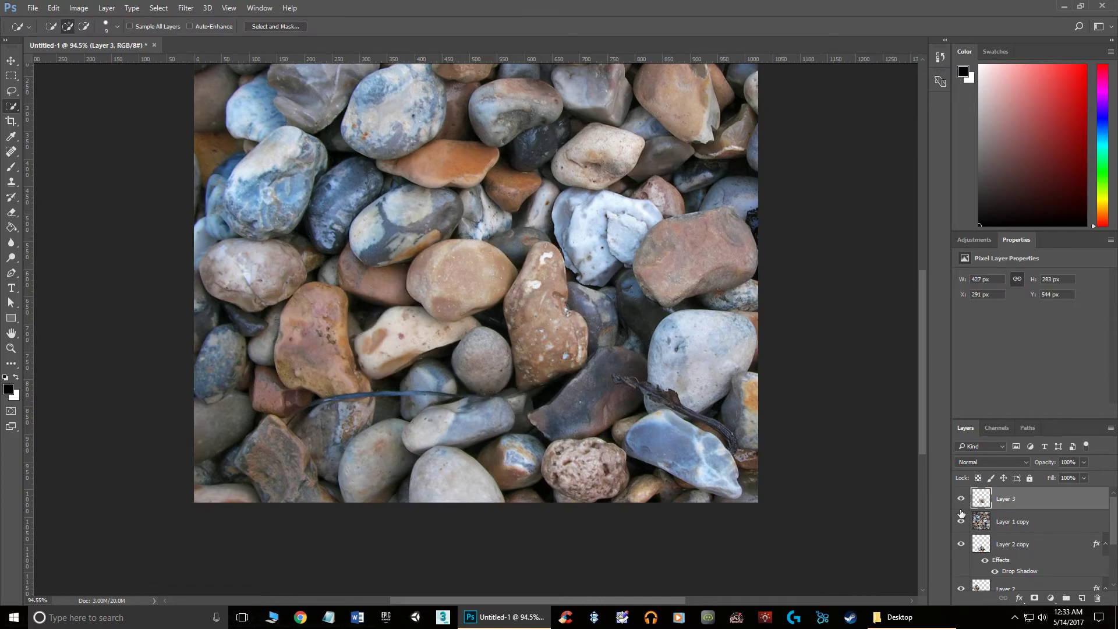
left_click_drag(1050, 523, 1049, 492)
left_click(962, 499)
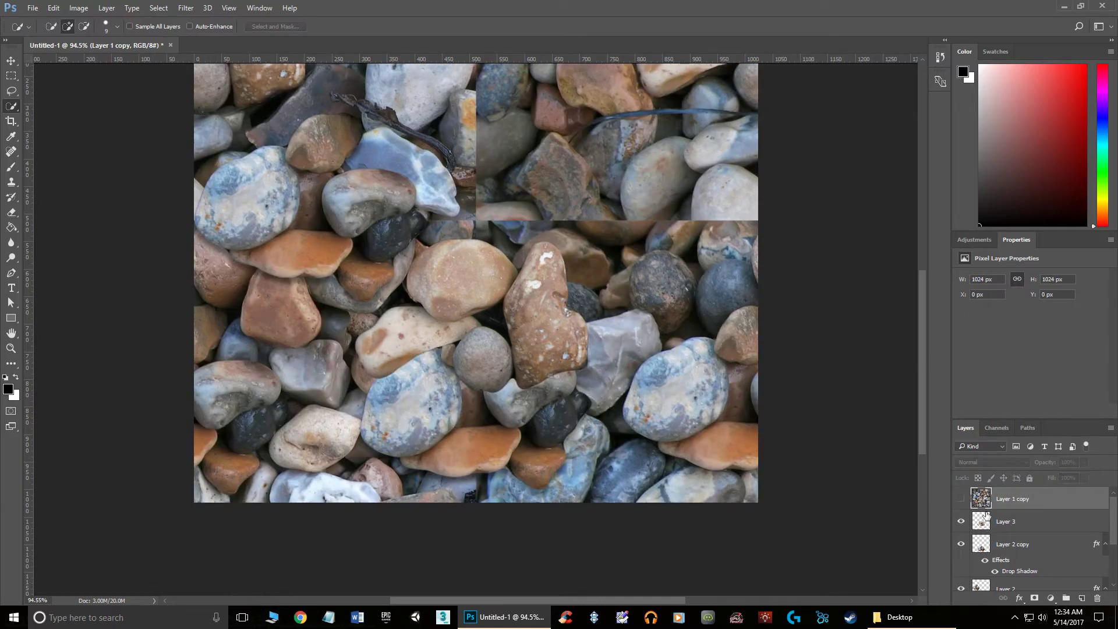
left_click(1034, 523)
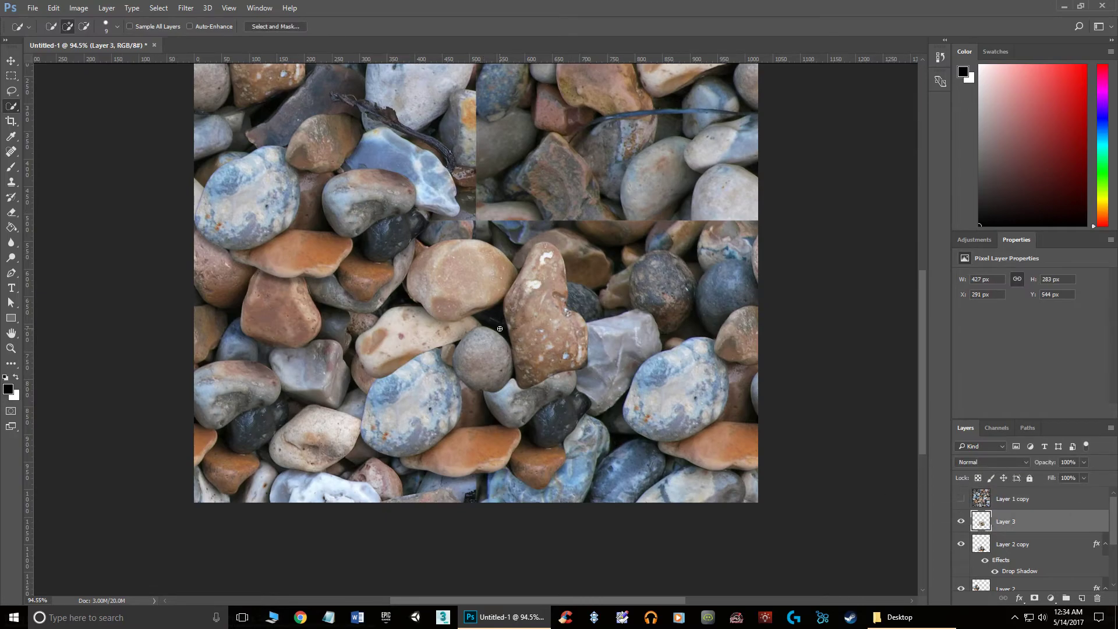
Copy Layer 2 copy's drop shadow style and paste it onto Layer 3
left_click(1046, 545)
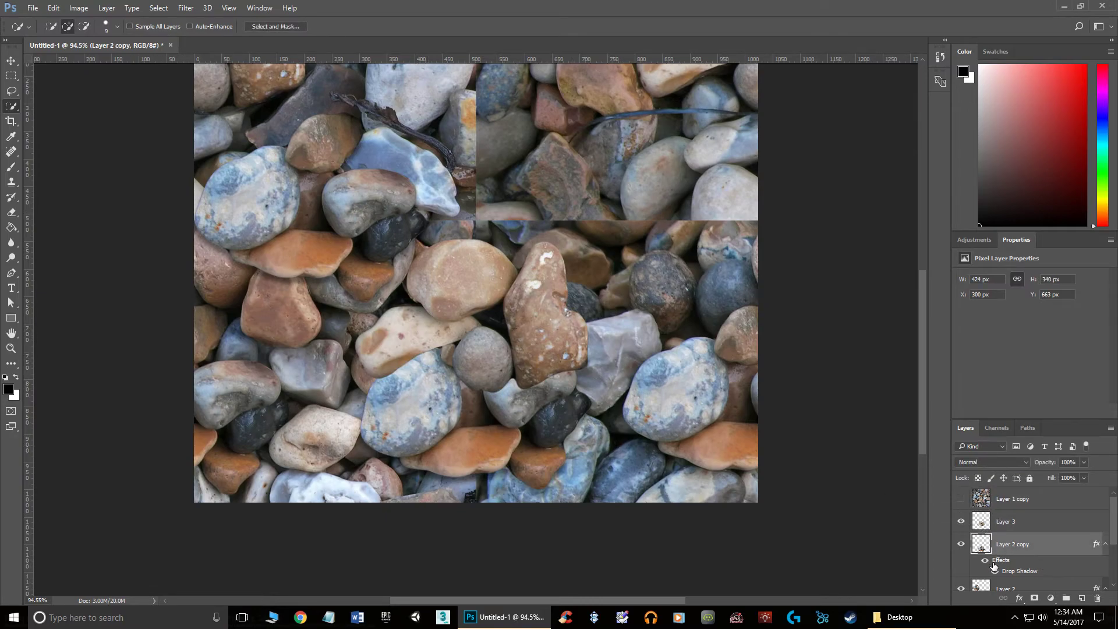
right_click(1052, 545)
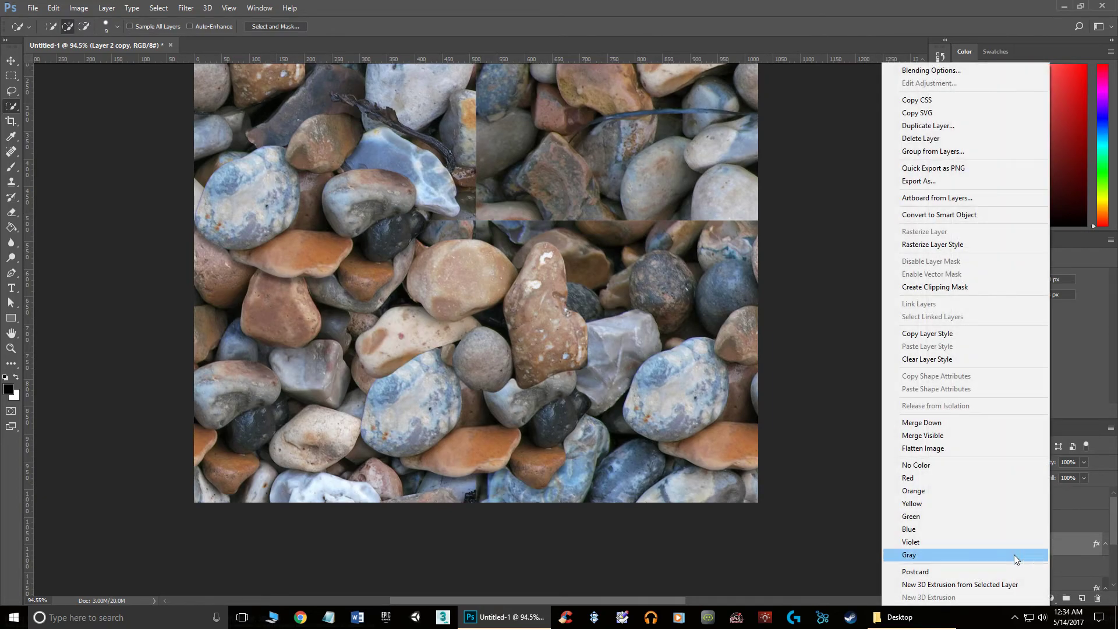
left_click(909, 333)
left_click(1034, 523)
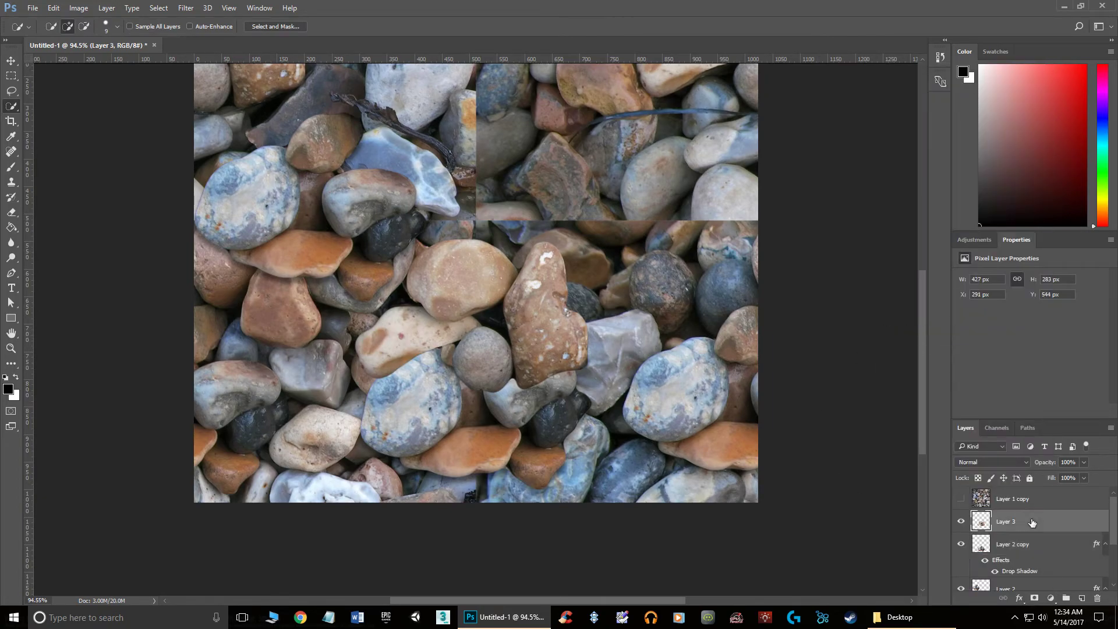
right_click(1034, 524)
left_click(908, 347)
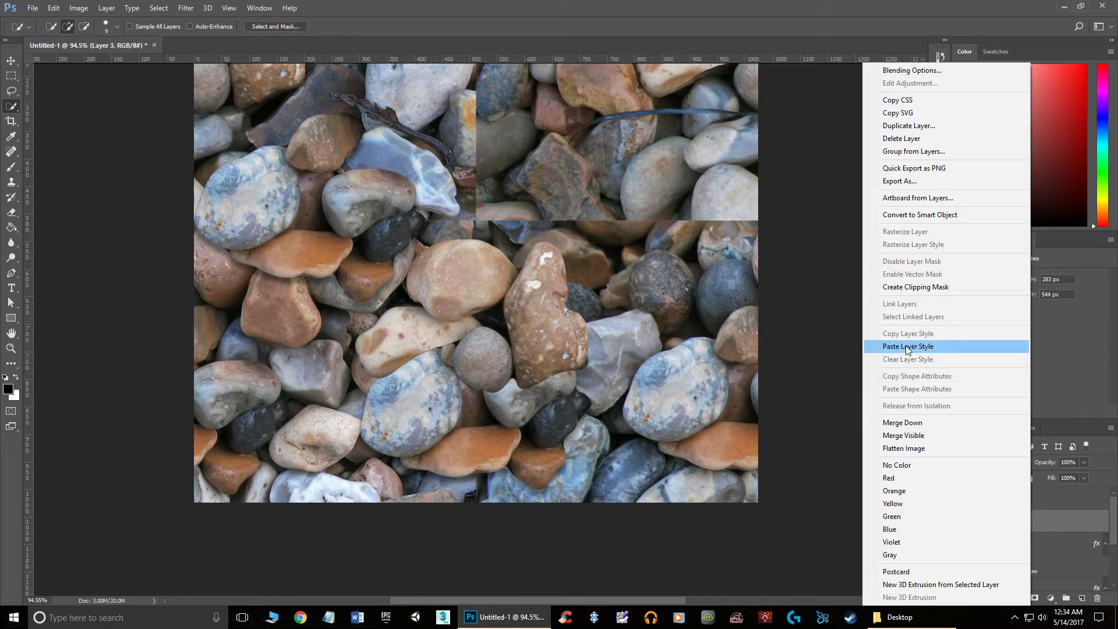
left_click(11, 60)
Move the Layer 3 pebble cluster over the central seam
scroll(477, 380, "down", 3)
left_click_drag(479, 383, 512, 310)
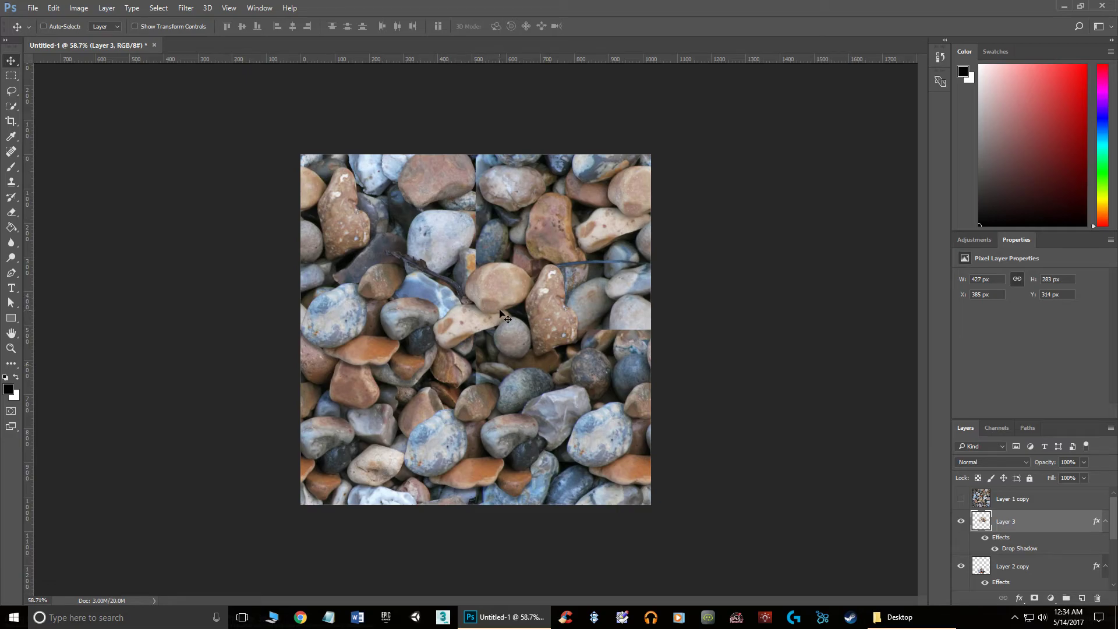
left_click_drag(501, 312, 471, 275)
Duplicate the cluster, rotate the copy about 90°, and place it up-right over the seam
key("ctrl+j")
key("ctrl+t")
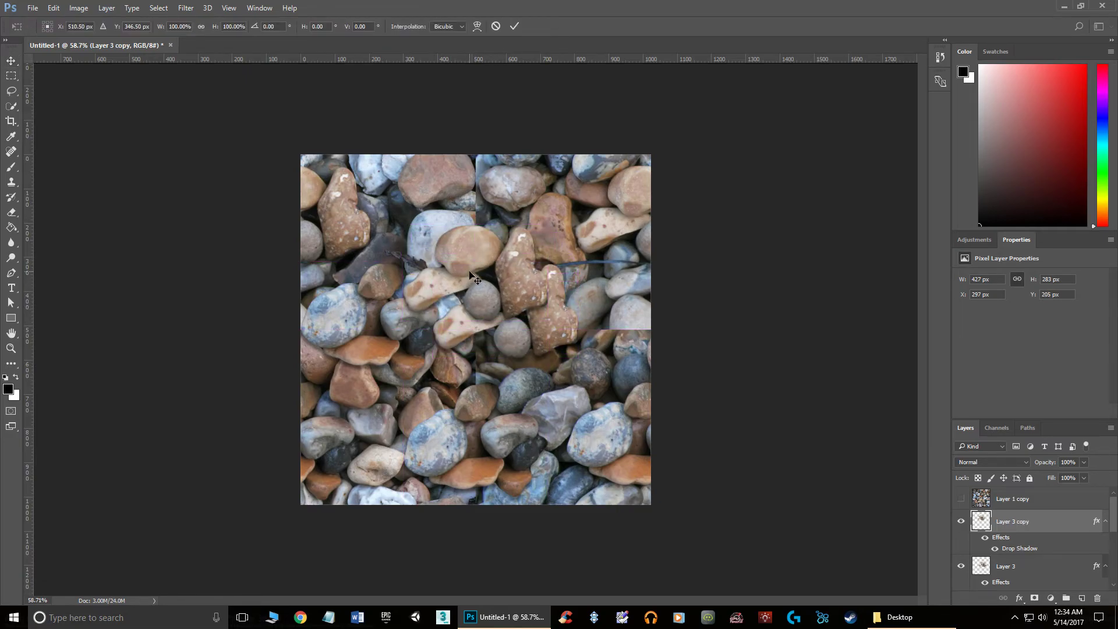
left_click_drag(590, 344, 434, 342)
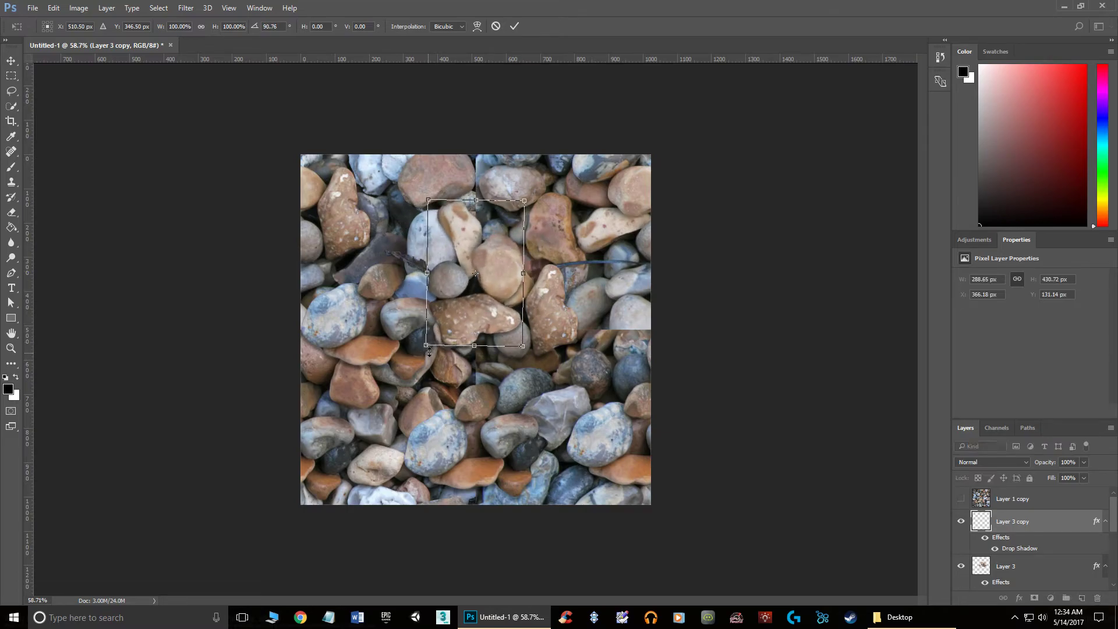
left_click_drag(460, 300, 504, 358)
key("Return")
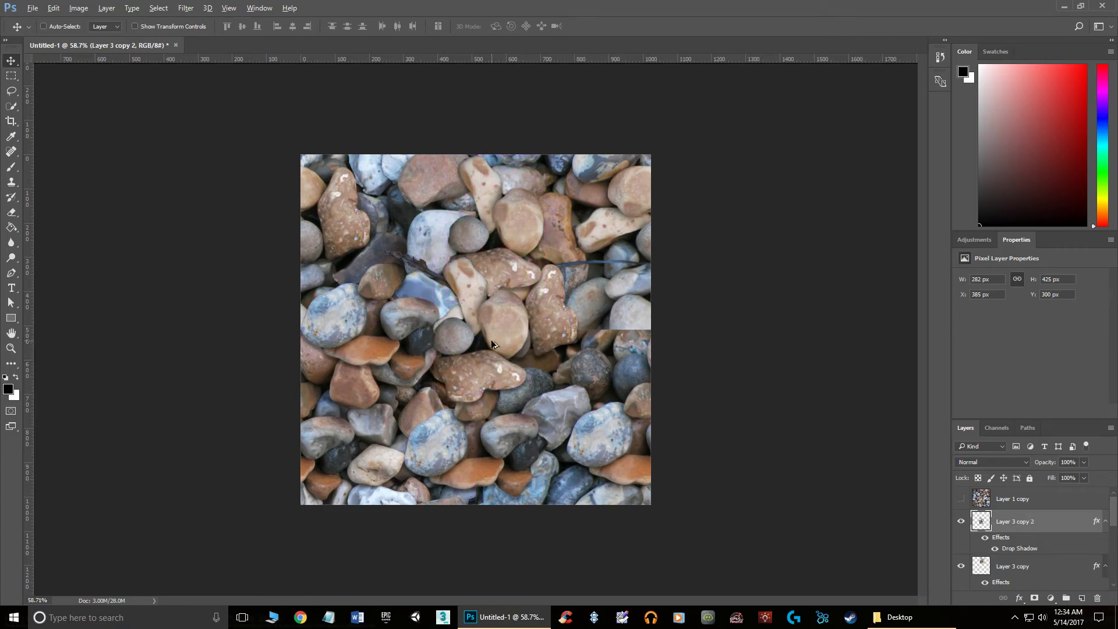
Duplicate Layer 2 copy up and to the right as Layer 2 copy 2, comparing visibility
scroll(1033, 545, "down", 3)
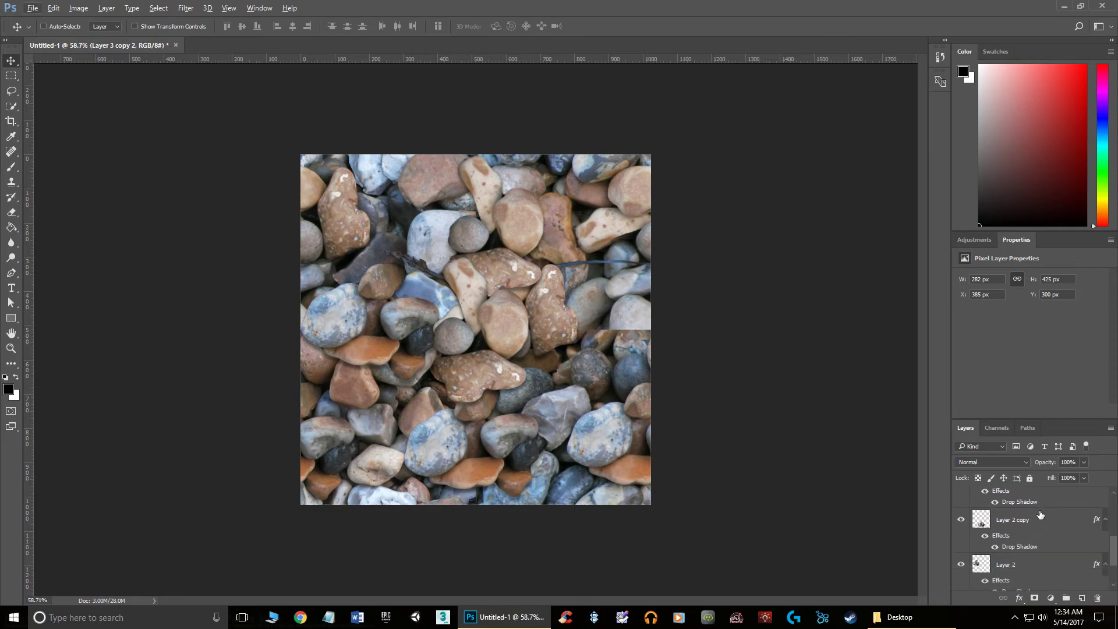
left_click(1037, 523)
left_click_drag(463, 434, 558, 322)
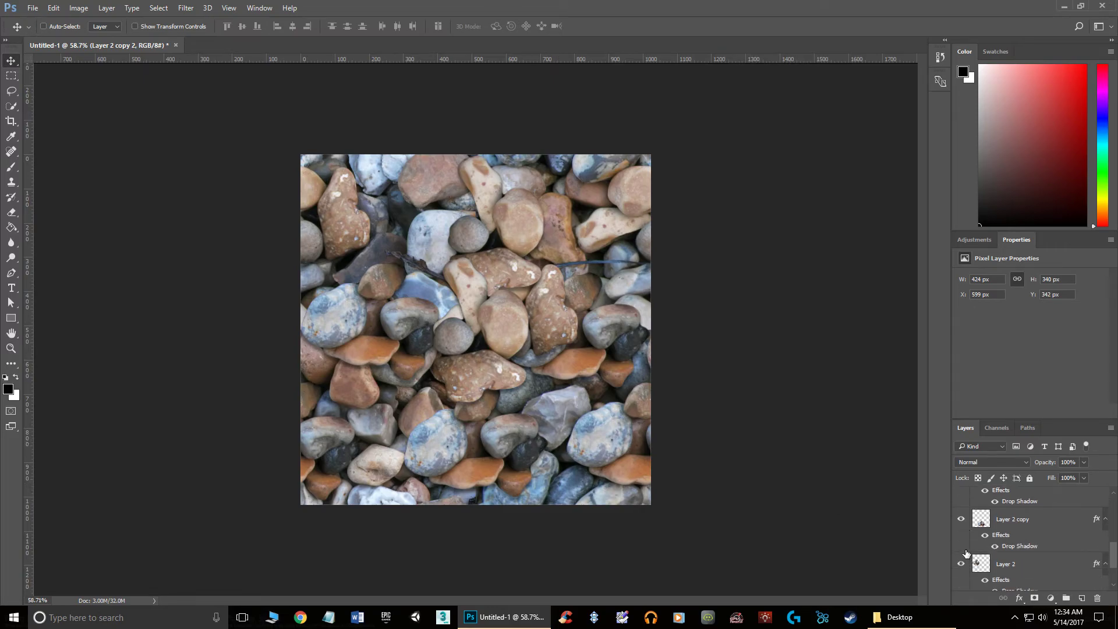
left_click(961, 564)
left_click(961, 564)
scroll(968, 565, "down", 3)
scroll(968, 565, "up", 3)
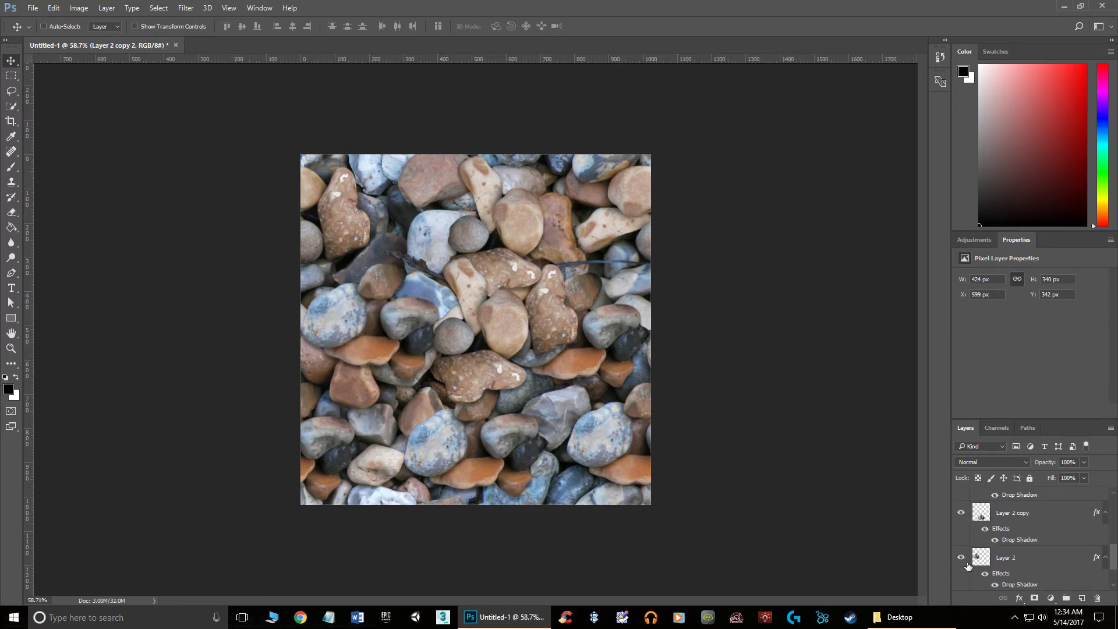
left_click(961, 536)
left_click(961, 536)
Rotate Layer 2 copy by about -7° and nudge it slightly downward
left_click(1045, 536)
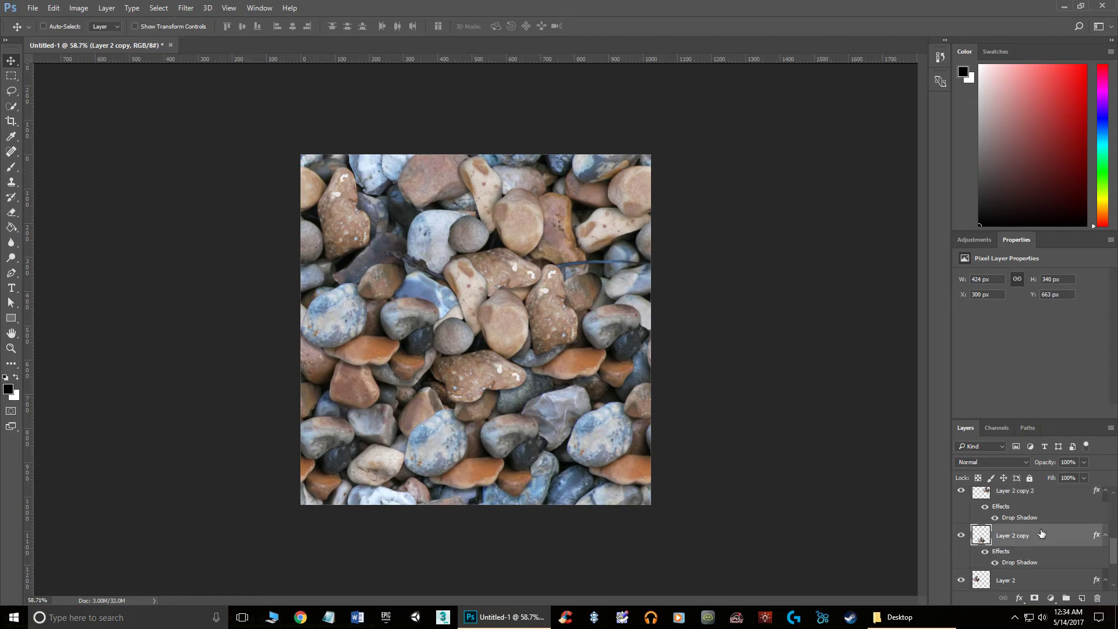
key("ctrl+t")
left_click_drag(565, 336, 551, 326)
key("Return")
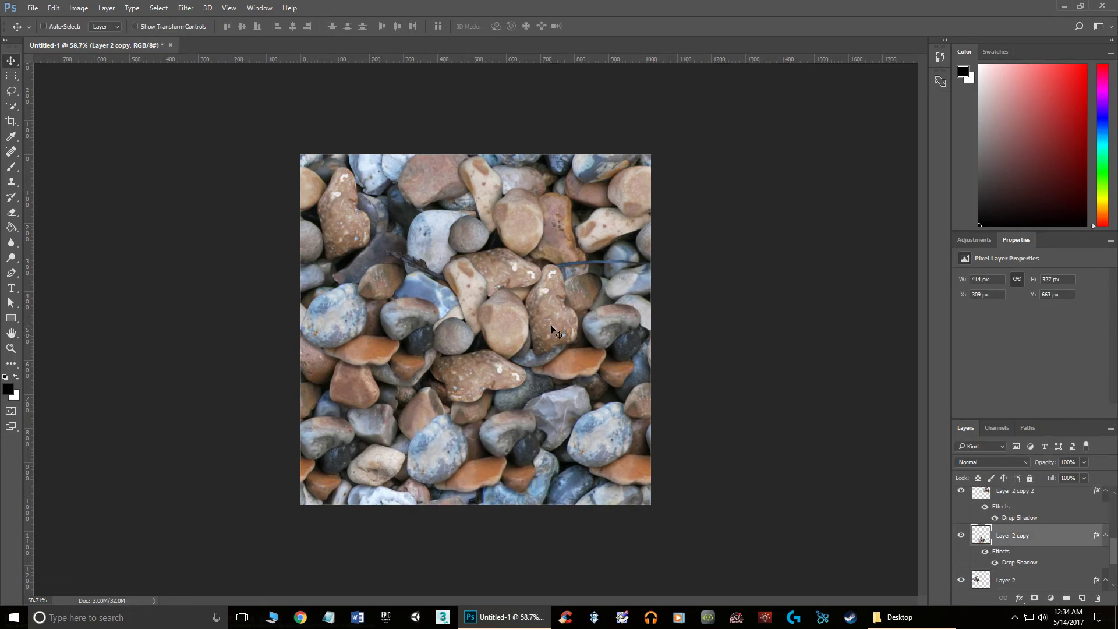
key("Down")
key("Down")
key("Down")
key("Down")
key("Down")
key("Down")
key("Down")
key("Down")
key("Down")
key("Down")
key("Down")
key("Down")
key("Down")
key("Down")
key("Down")
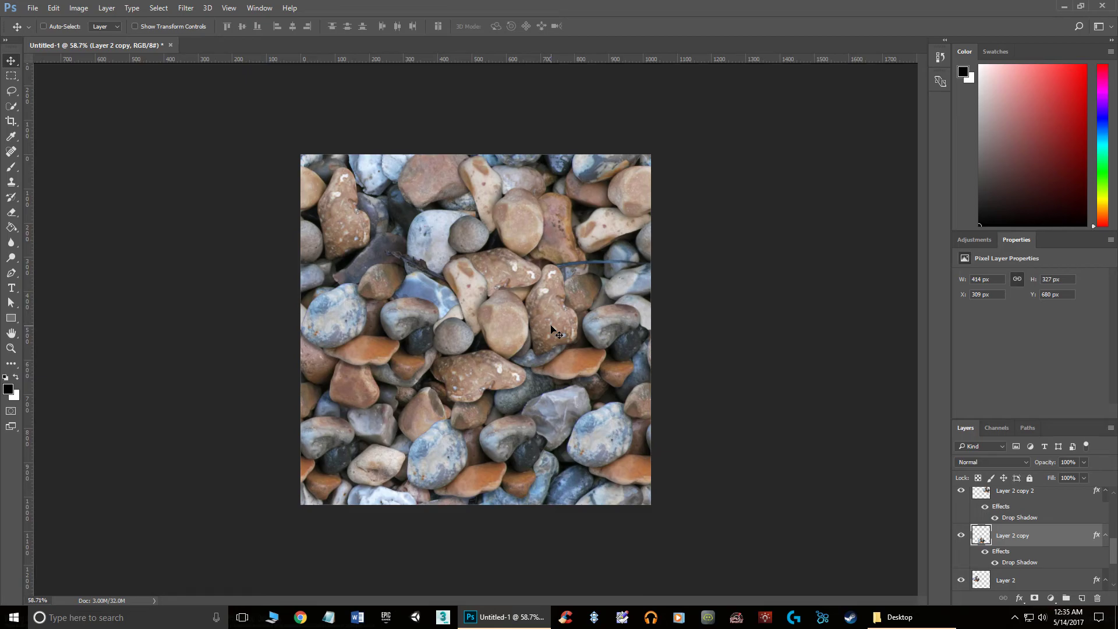
Select all, copy merged and paste as Layer 4, then drag Layer 4 to the top
scroll(1033, 533, "up", 4)
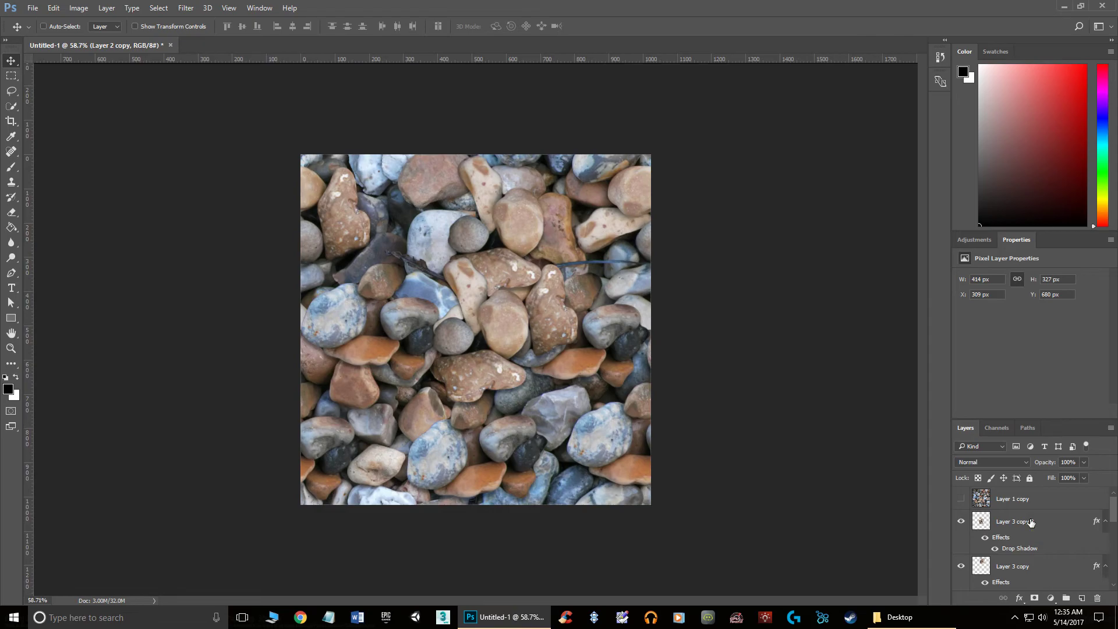
key("ctrl+a")
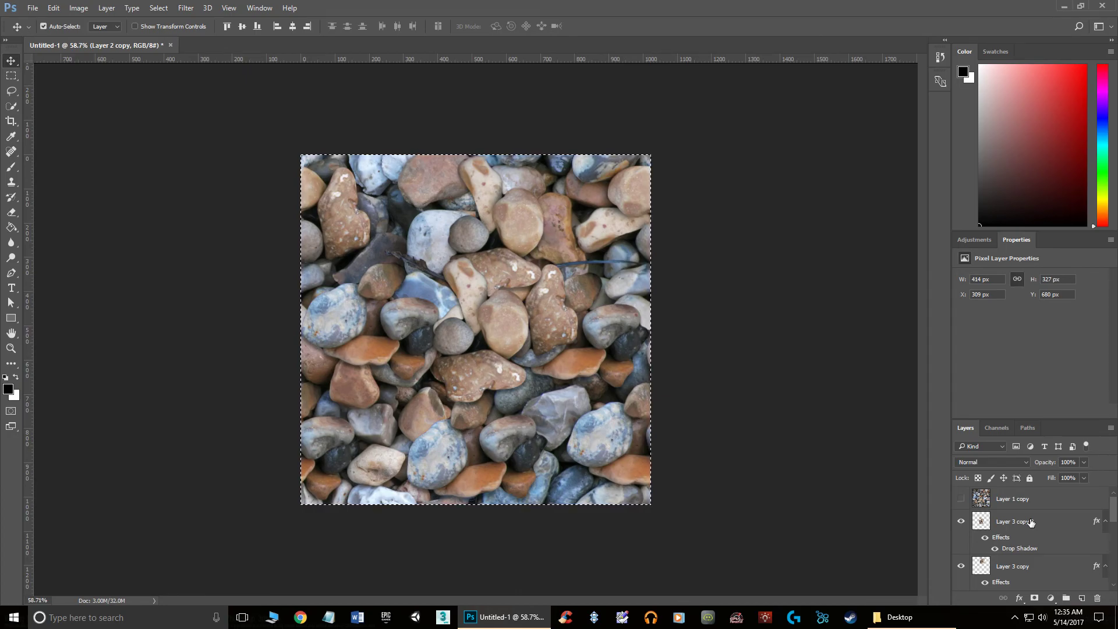
key("ctrl+shift+c")
key("ctrl+v")
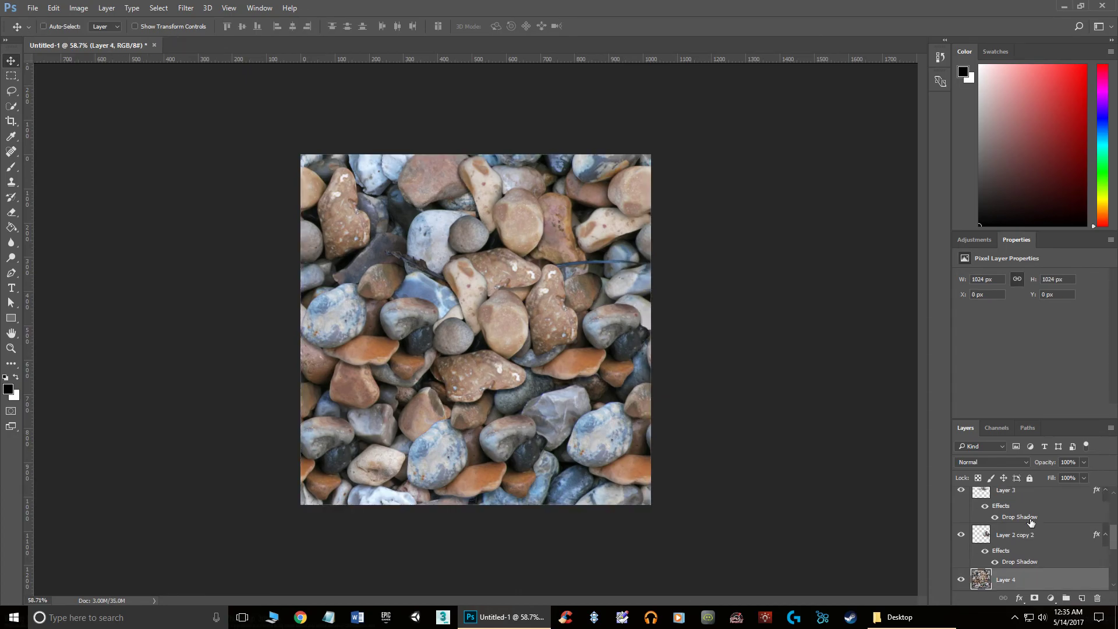
left_click_drag(1032, 580, 1017, 495)
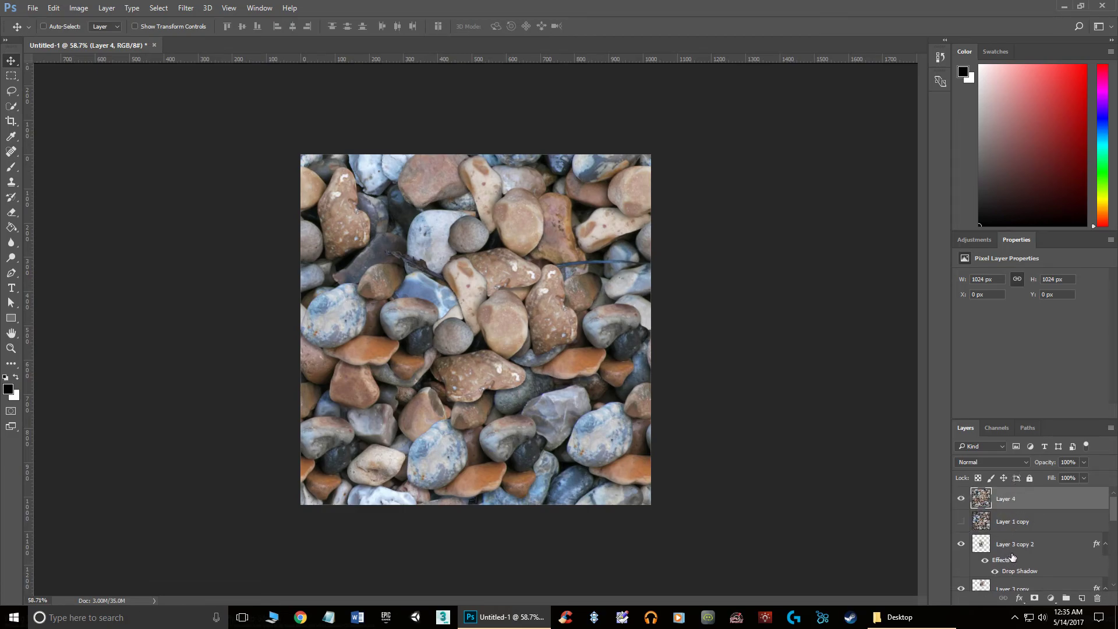
scroll(1012, 557, "down", 5)
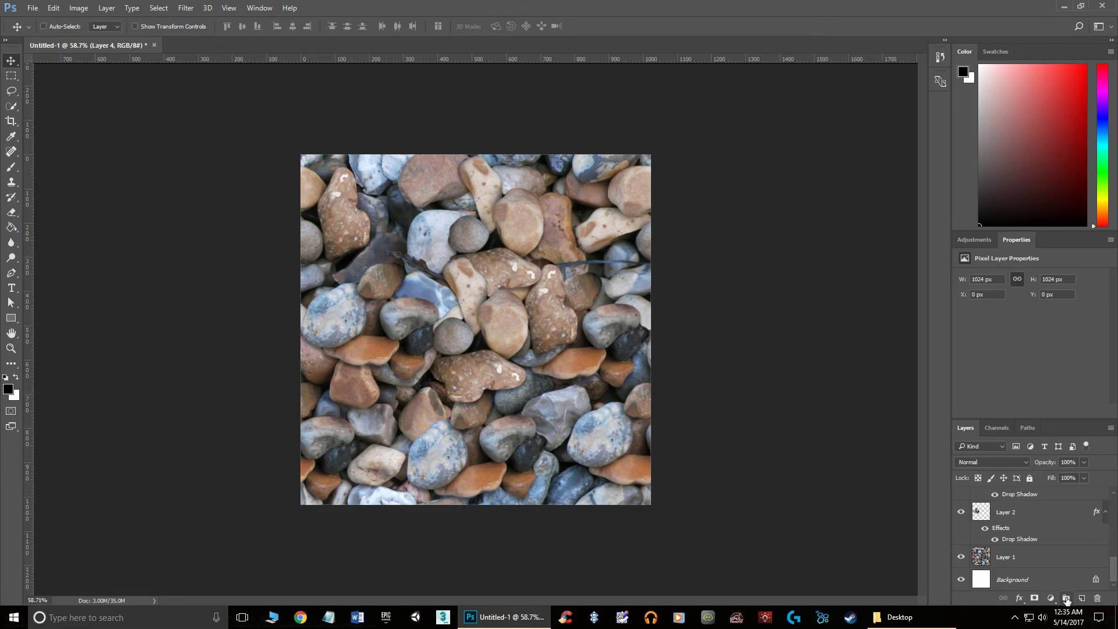
scroll(993, 536, "up", 5)
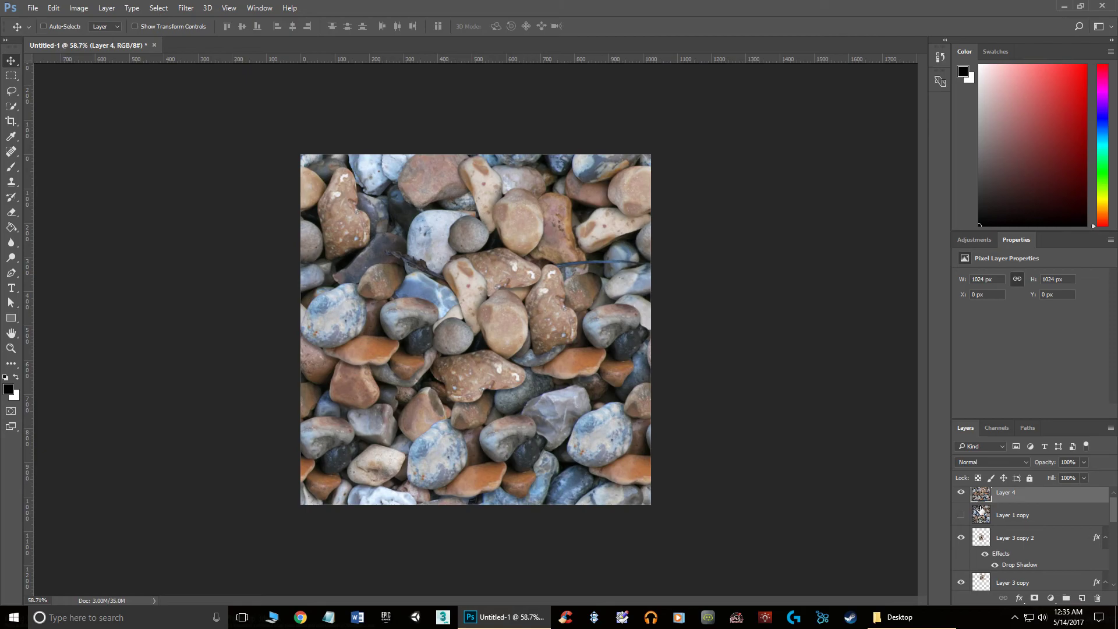
scroll(1034, 507, "up", 1)
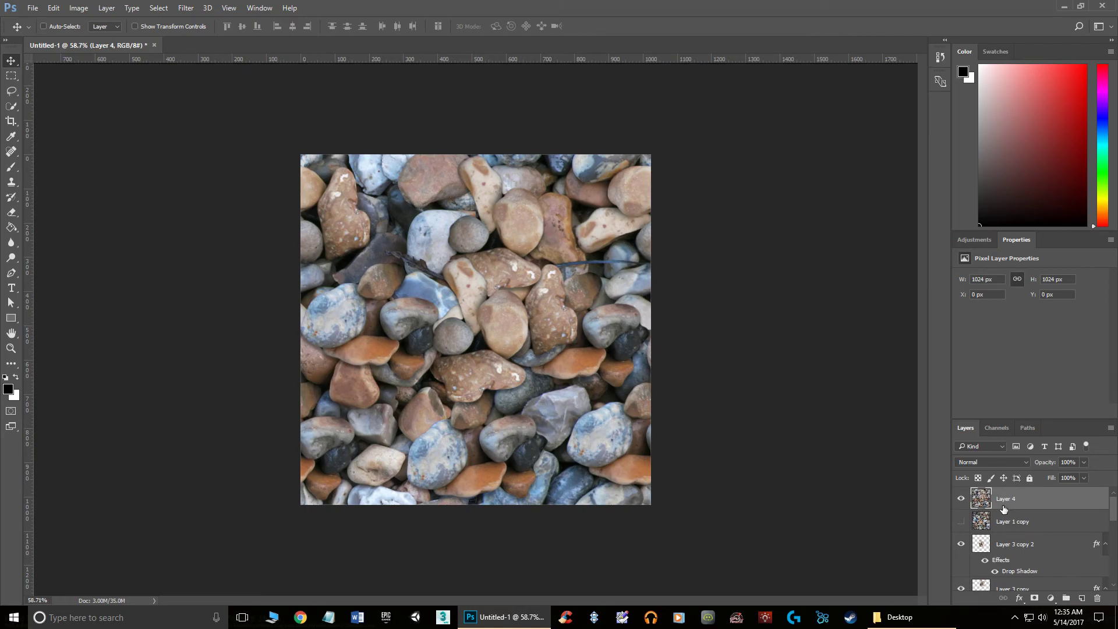
left_click(962, 499)
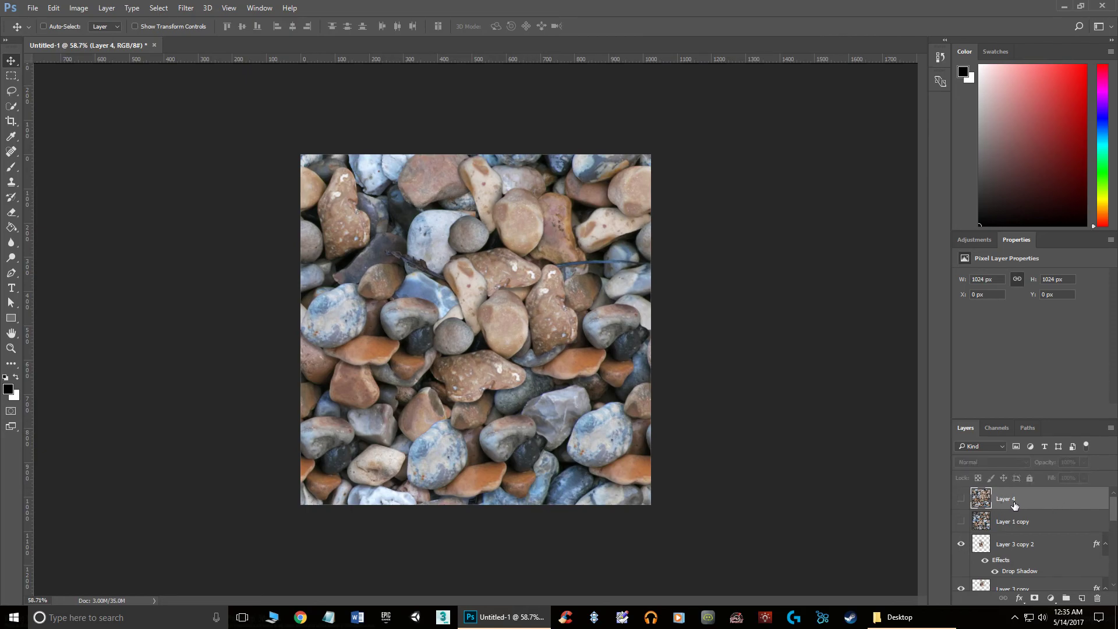
Reapply the Offset filter to Layer 4 and toggle its visibility to check the seams
left_click(962, 500)
left_click(185, 7)
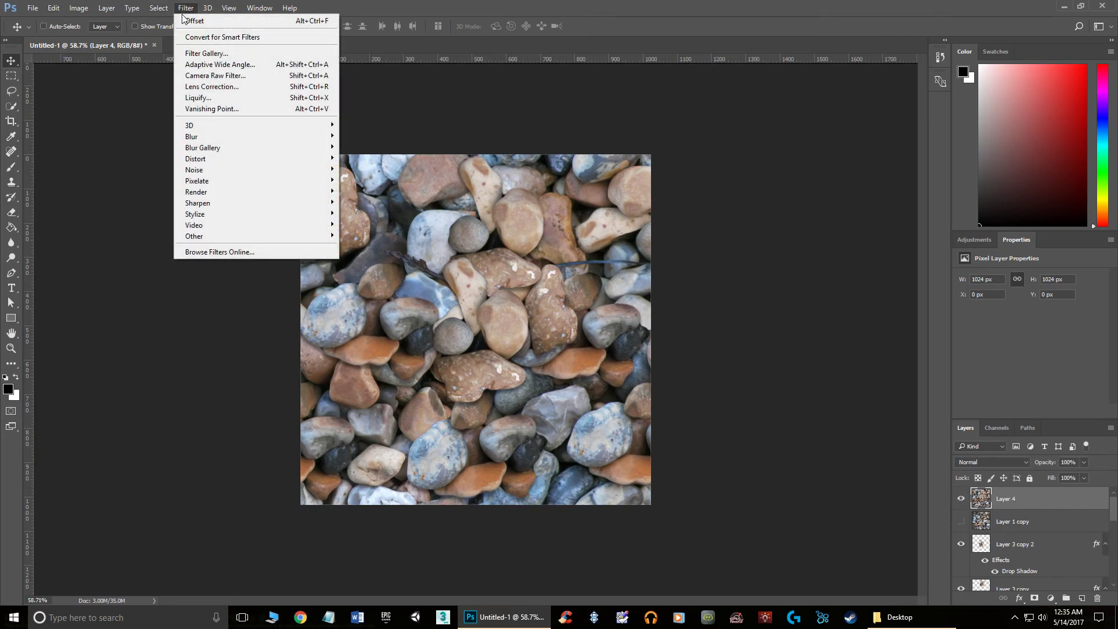
left_click(193, 18)
scroll(545, 303, "up", 2)
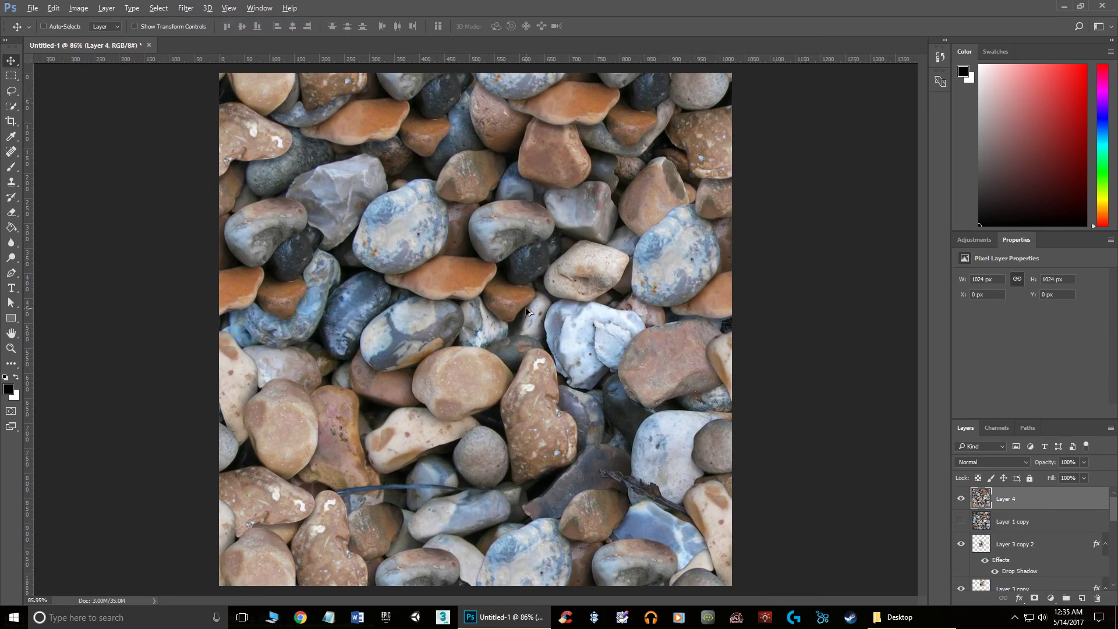
scroll(531, 315, "down", 1)
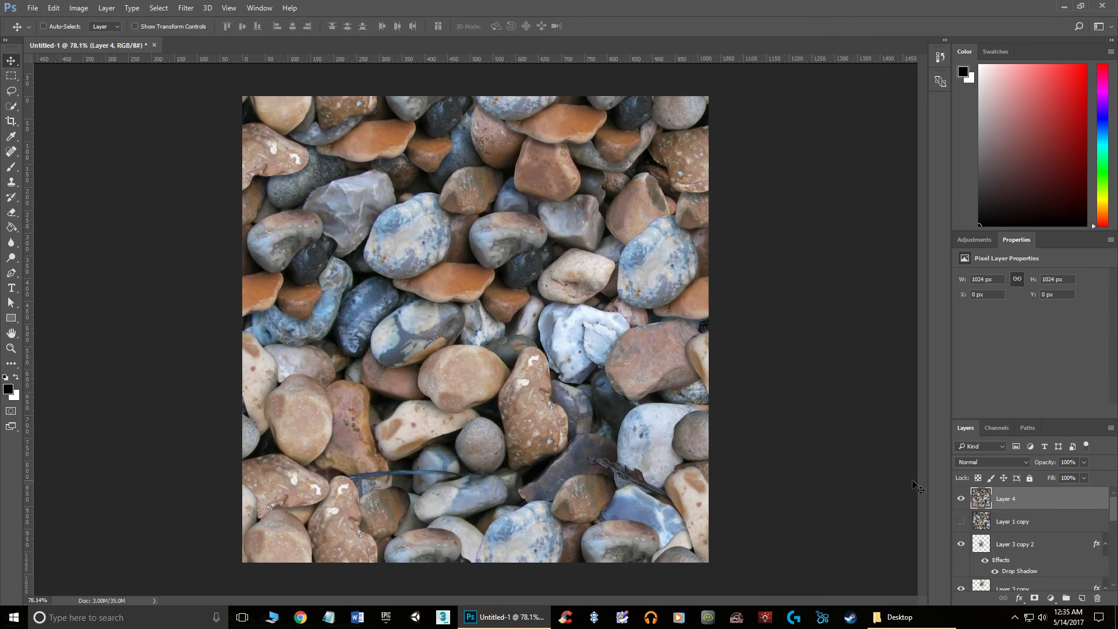
left_click(962, 499)
left_click(961, 499)
left_click(207, 9)
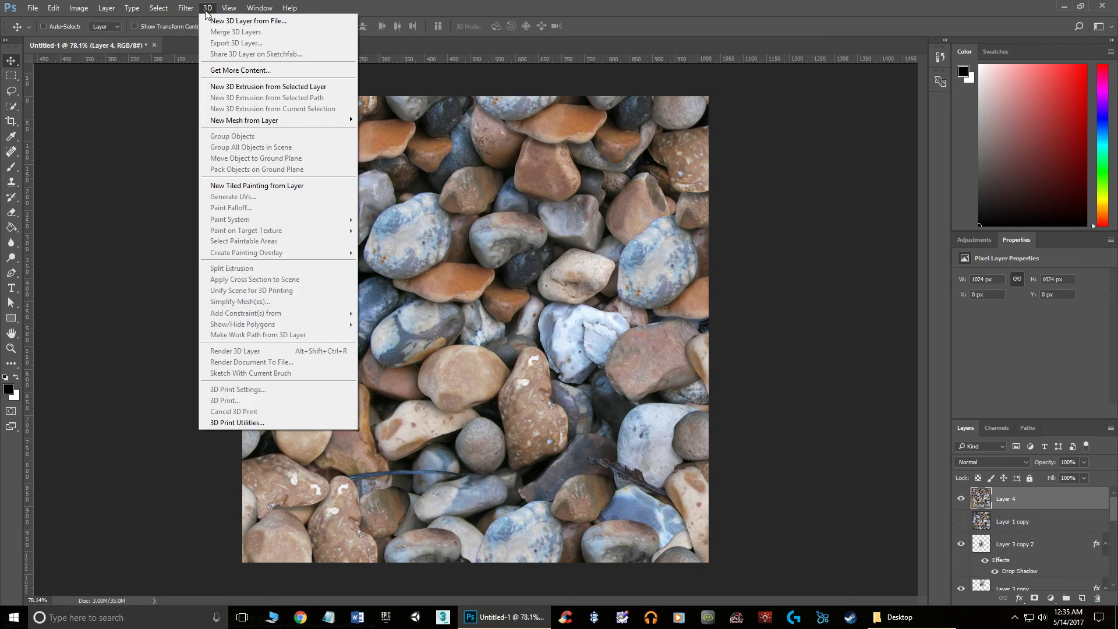
Preview Layer 4 as a 3D tiled painting without the 3D workspace, then undo the conversion
left_click(261, 186)
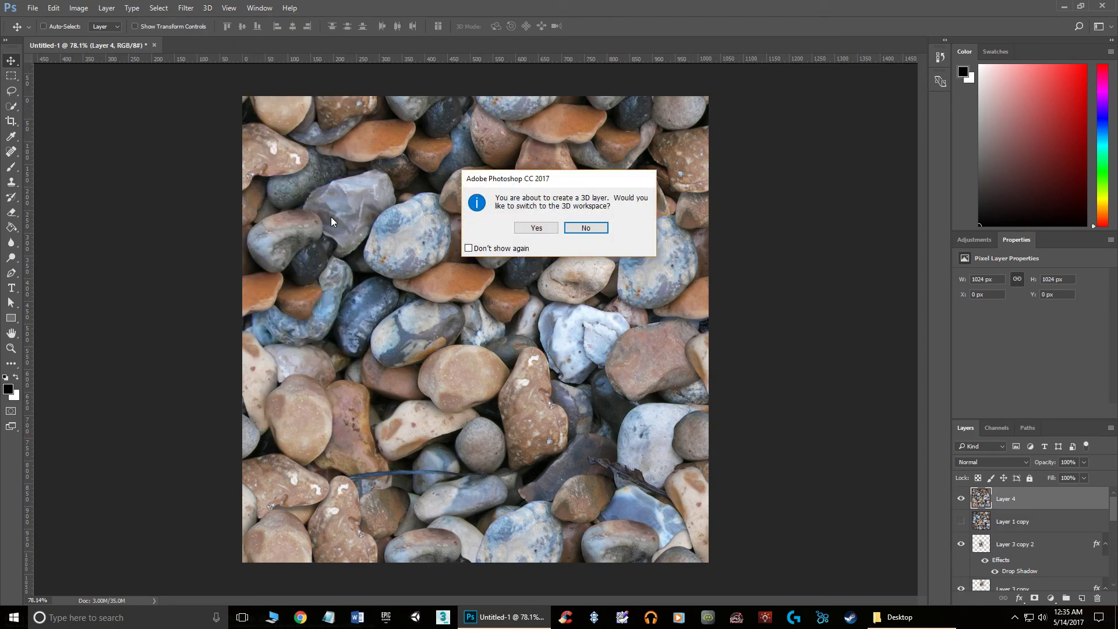
left_click(587, 228)
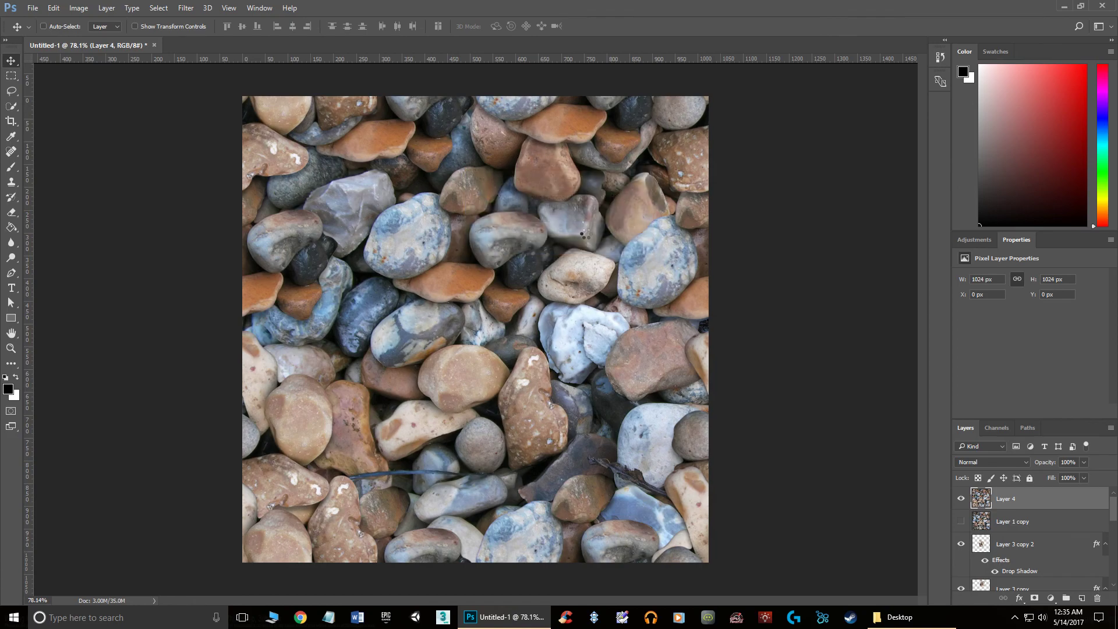
scroll(529, 299, "up", 5)
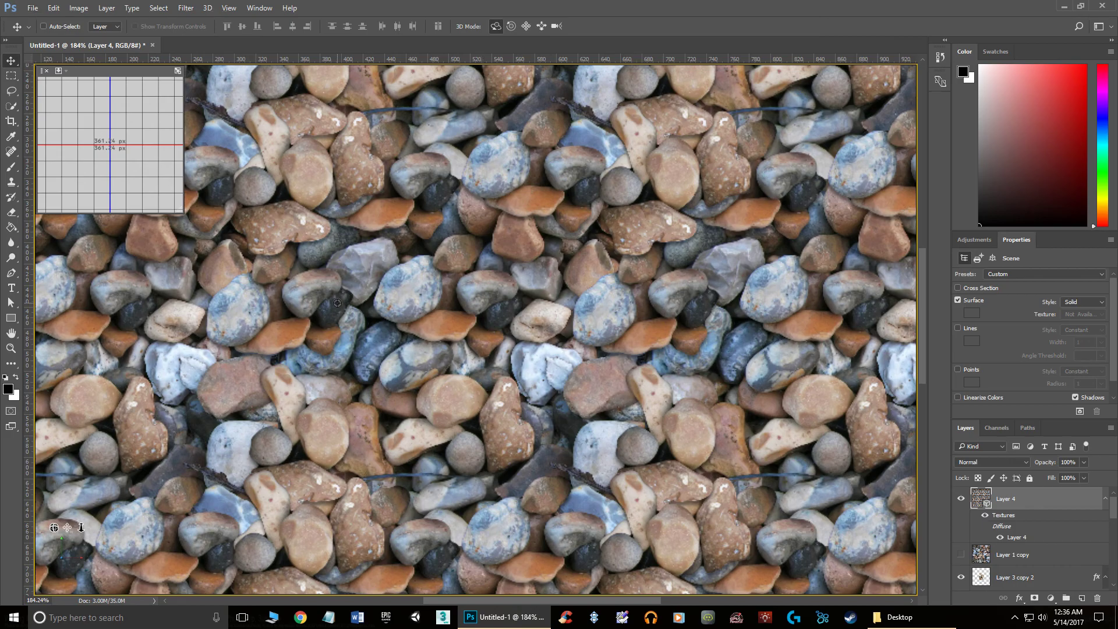
scroll(483, 397, "down", 5)
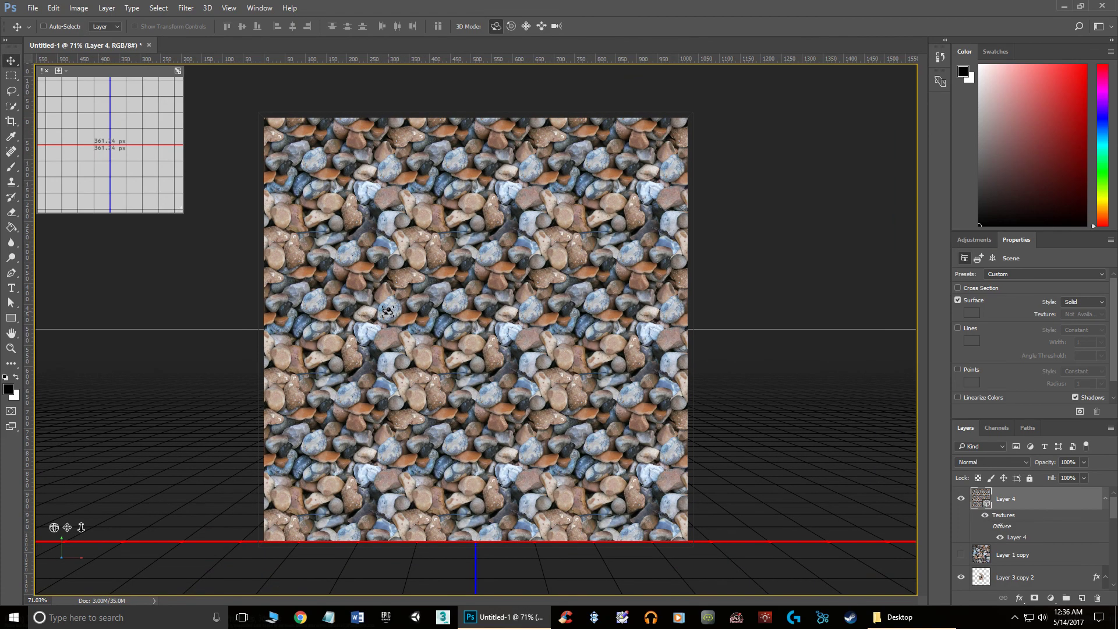
key("ctrl")
key("ctrl+z")
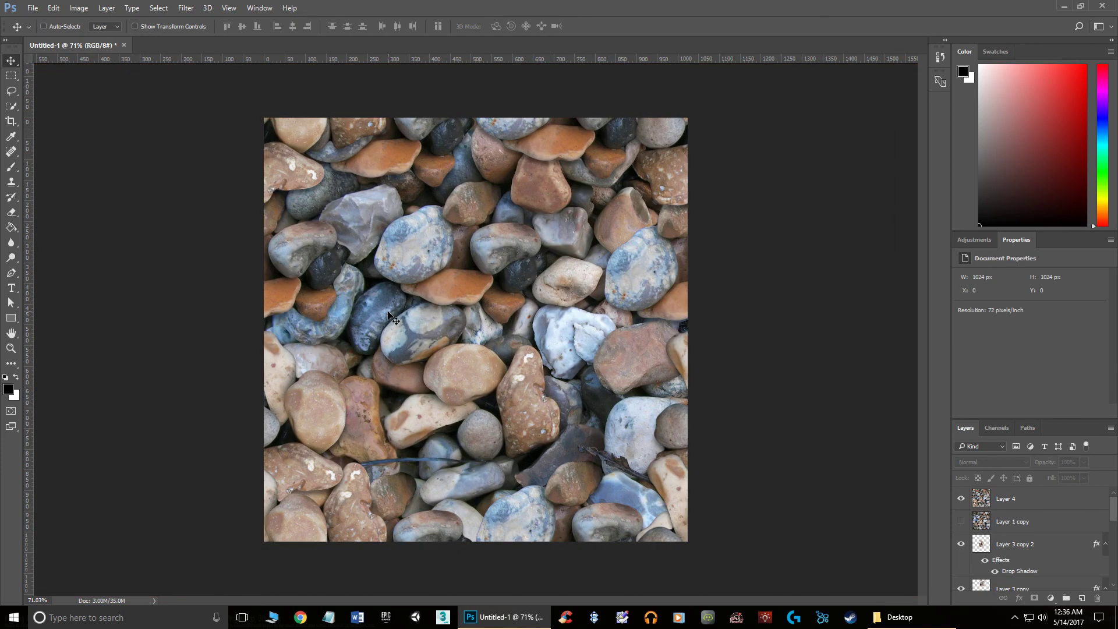